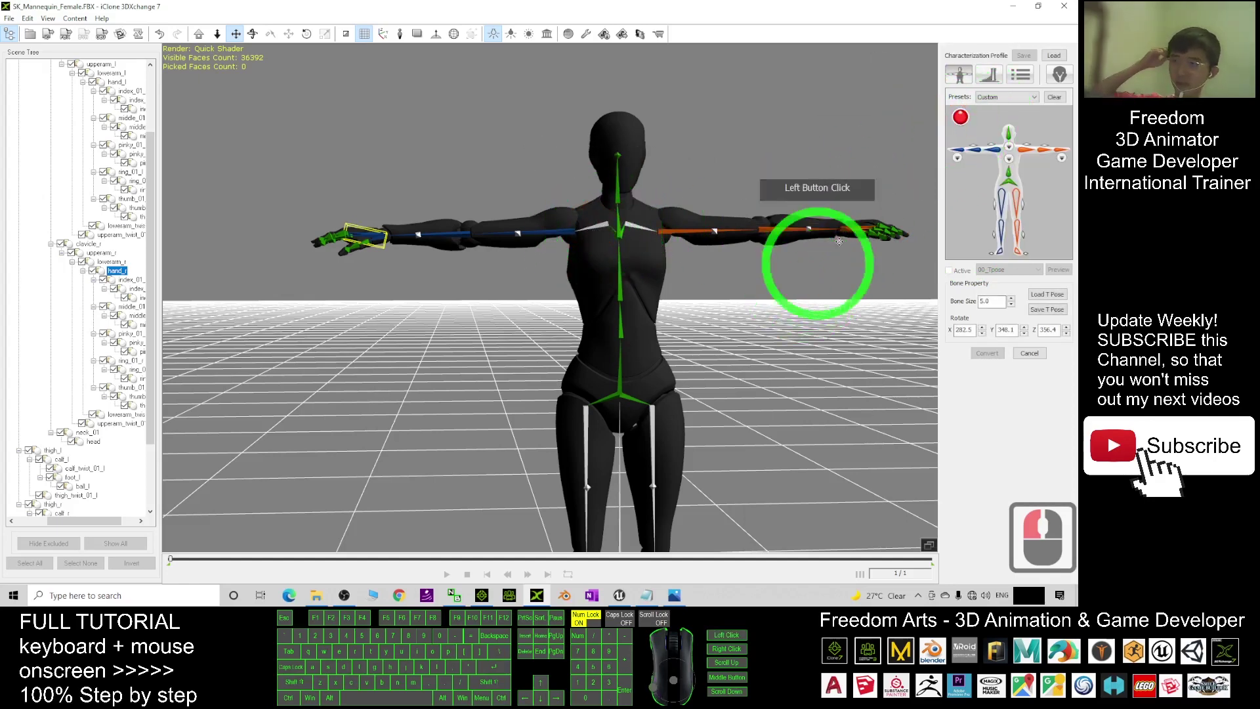
Map the right thigh and right lower leg slots to their bones in the viewport
double_click(597, 283)
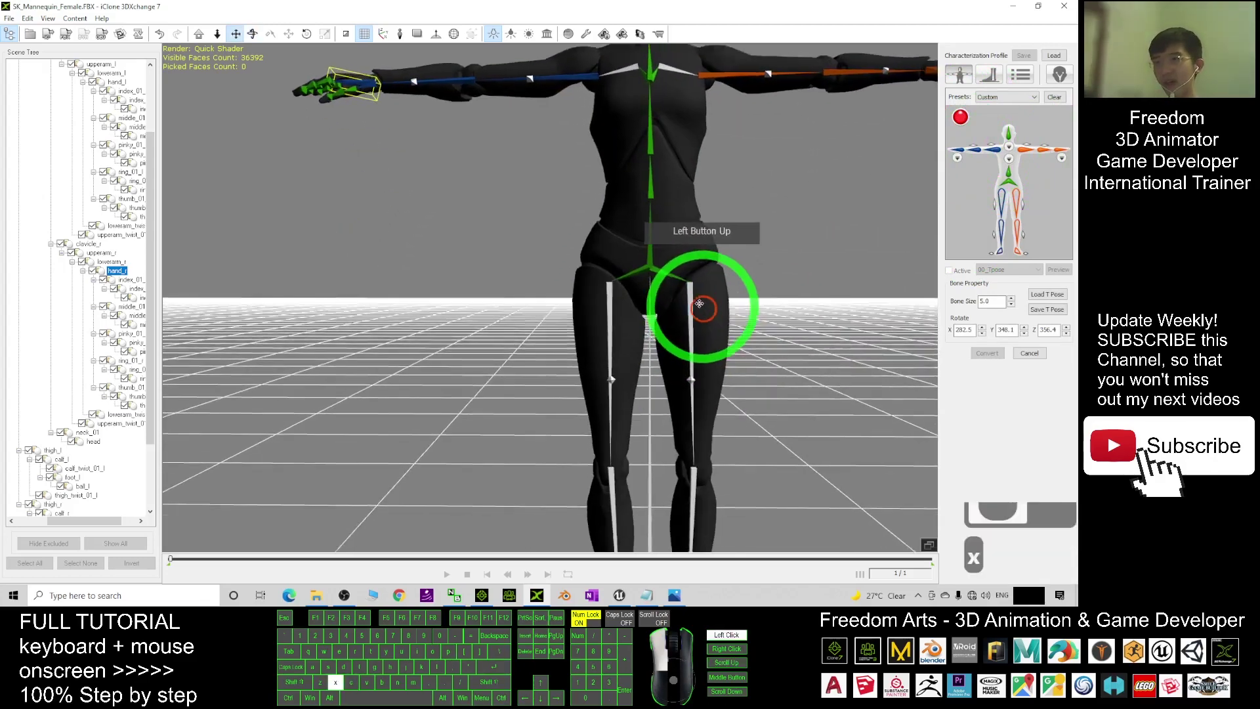
left_click(962, 201)
left_click(577, 267)
left_click(998, 164)
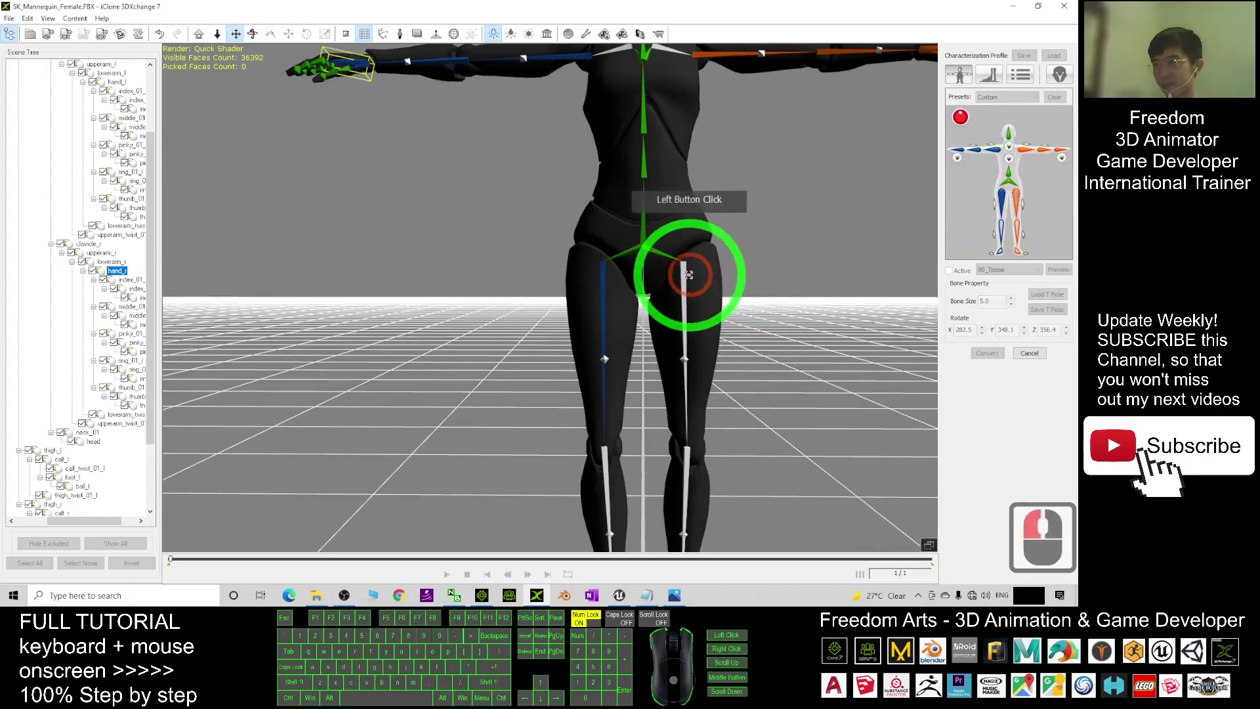
key("c")
left_click_drag(683, 420, 728, 216)
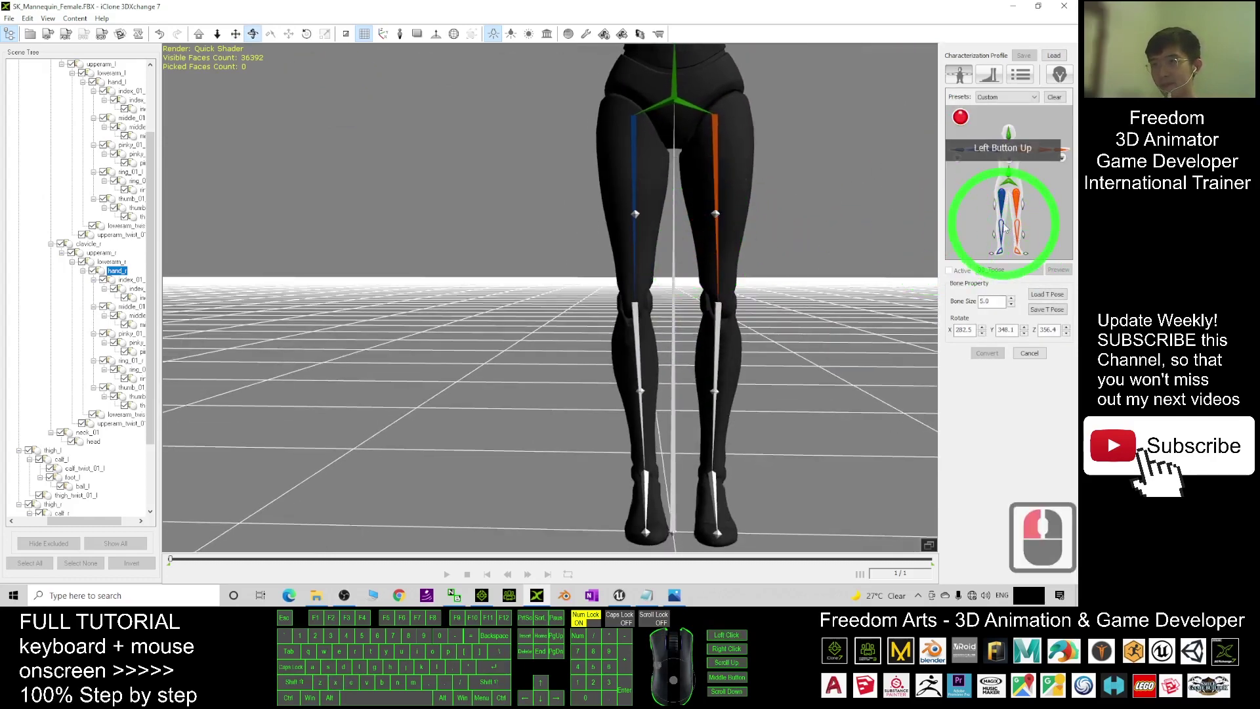
left_click(577, 338)
left_click(1003, 204)
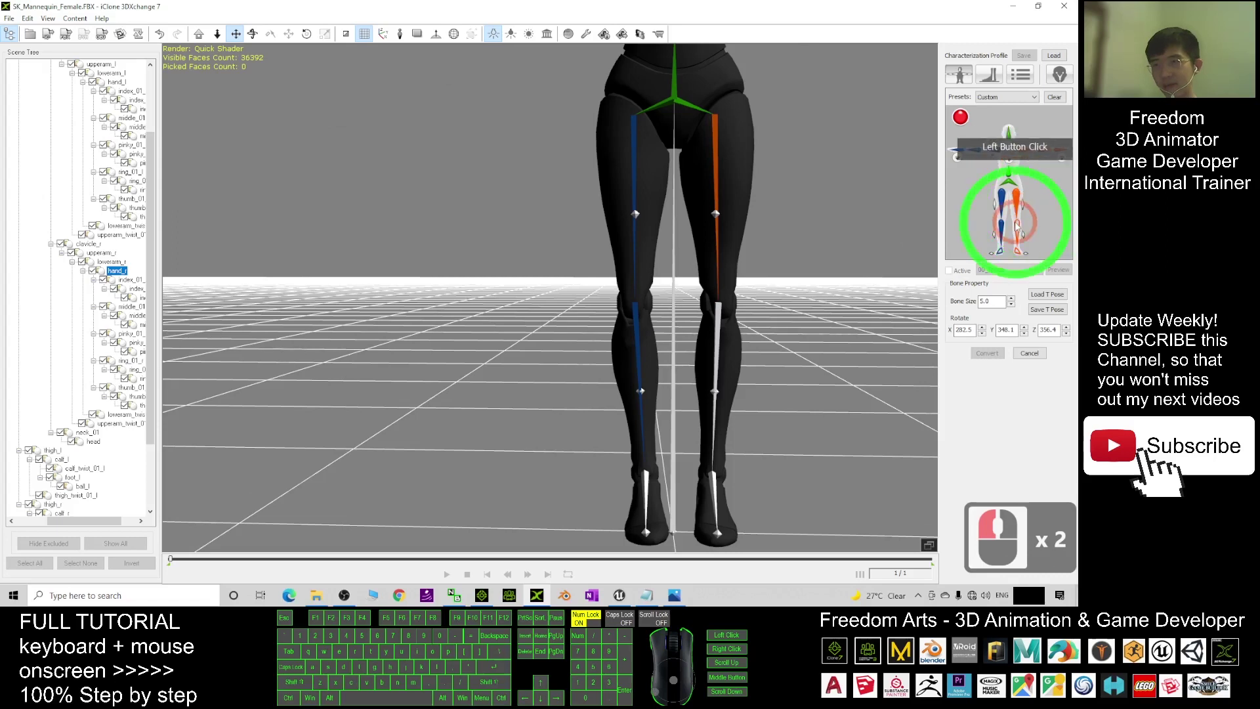
left_click(718, 317)
Map the left and right foot slots to the mannequin's foot bones
left_click(999, 252)
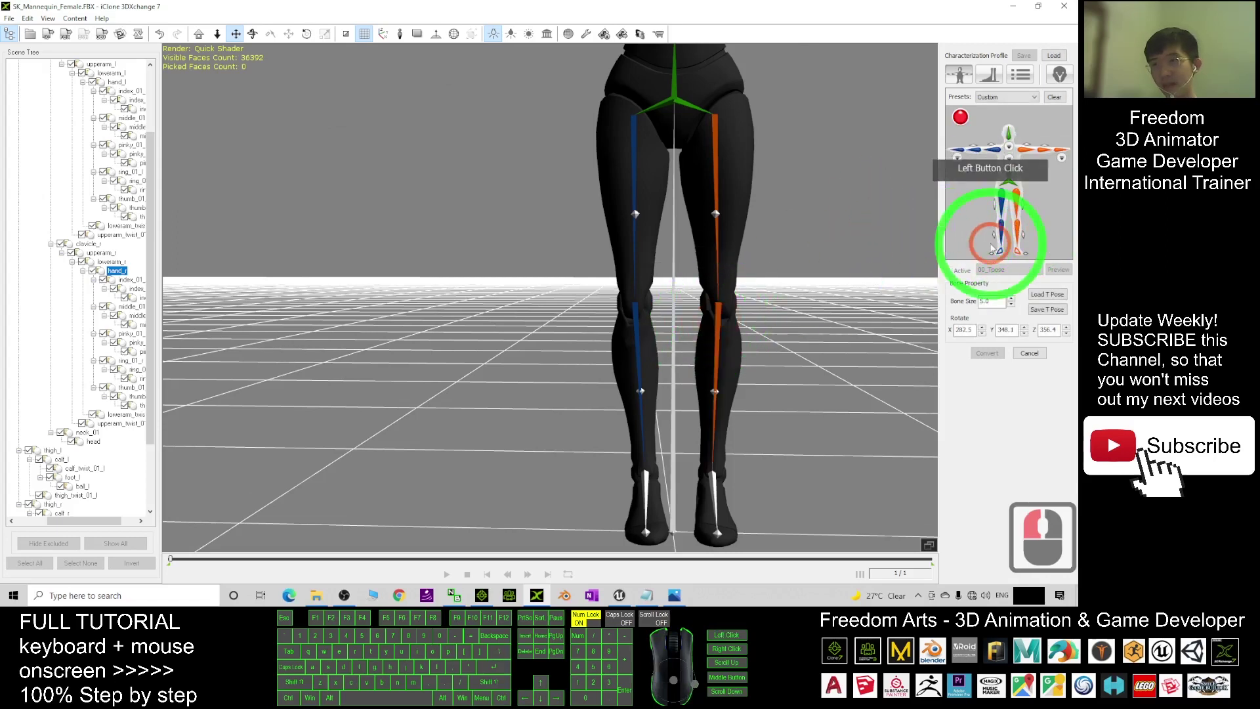
left_click(645, 495)
left_click(1004, 255)
left_click(712, 488)
scroll(711, 482, "down", 3)
Convert the mapped mannequin into a non-standard character and restore the window to a smaller size
left_click_drag(776, 360, 895, 289)
scroll(641, 309, "down", 8)
left_click_drag(641, 309, 722, 367)
left_click(988, 355)
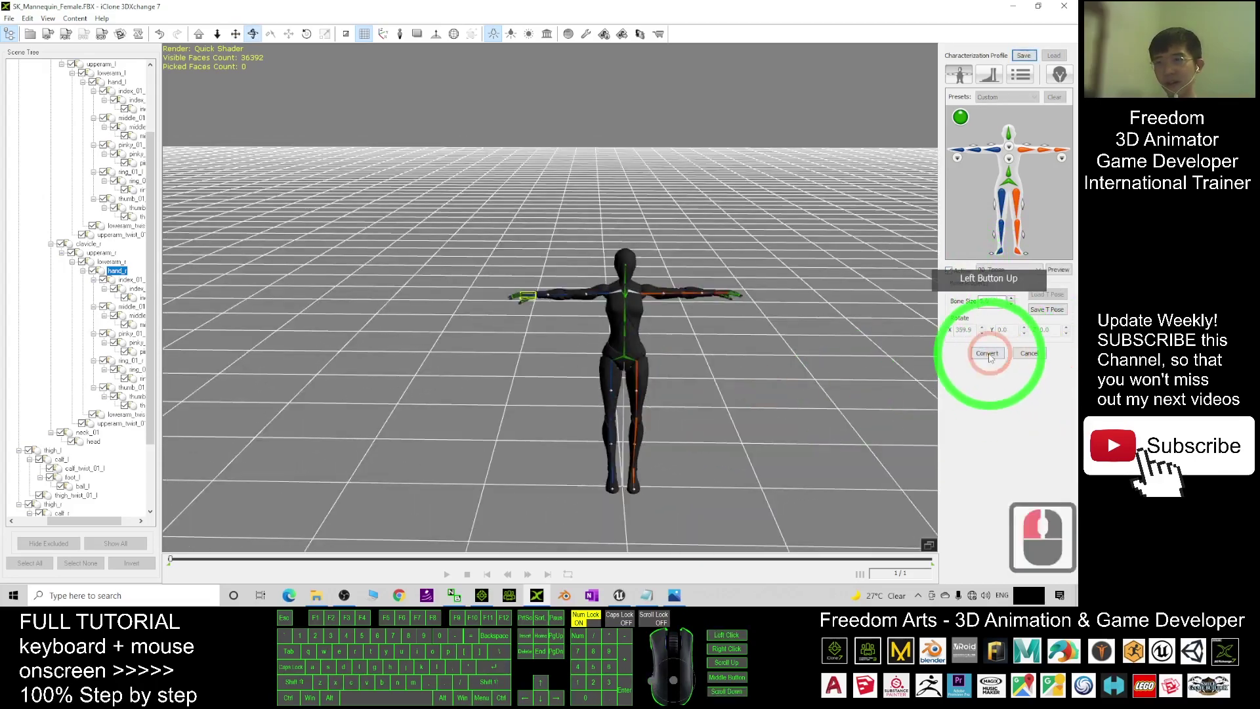
left_click_drag(622, 355, 689, 337)
scroll(596, 304, "up", 7)
scroll(781, 343, "up", 2)
left_click_drag(782, 343, 689, 168)
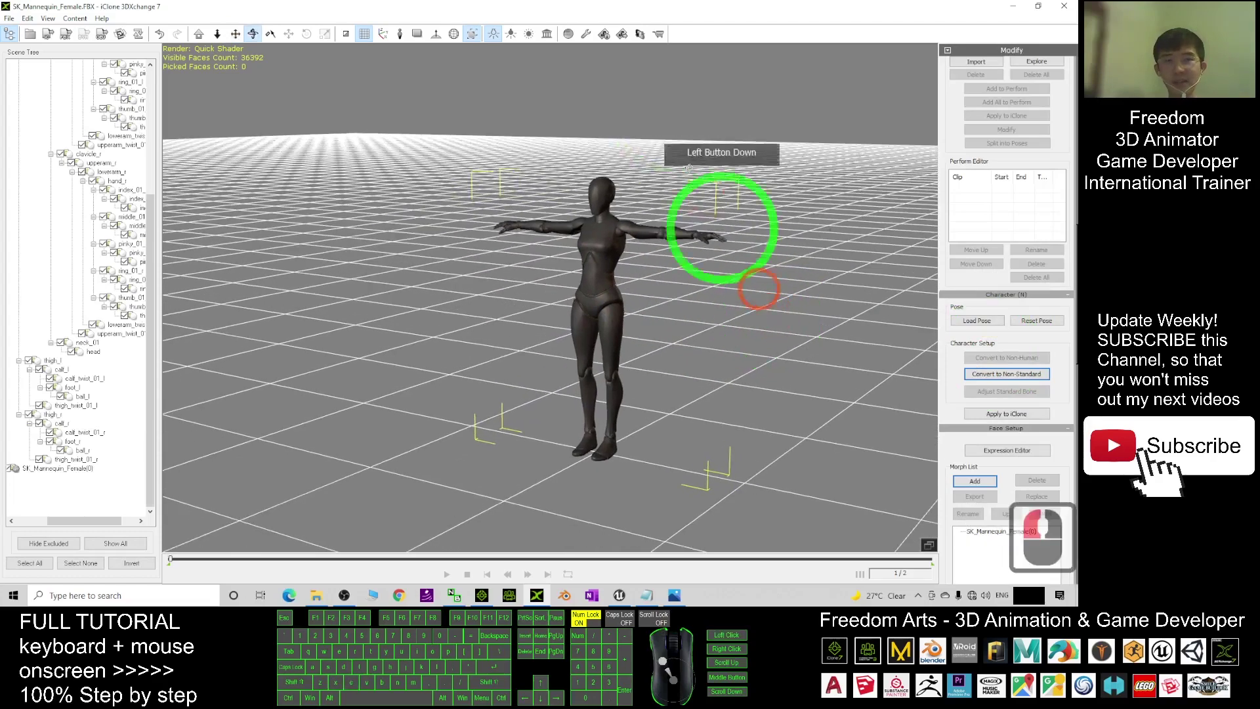
double_click(628, 8)
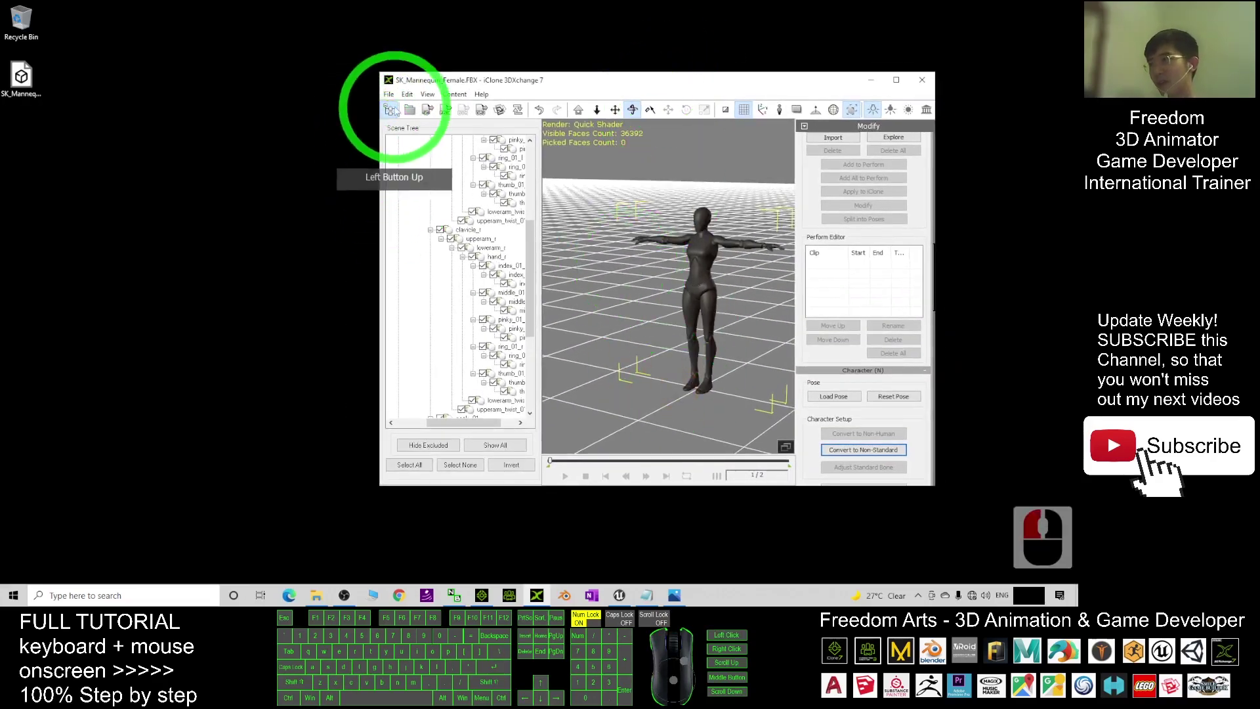
Export the mannequin as SK_Mannequin_Female.iAvatar to the Desktop and dismiss the success message
left_click(427, 111)
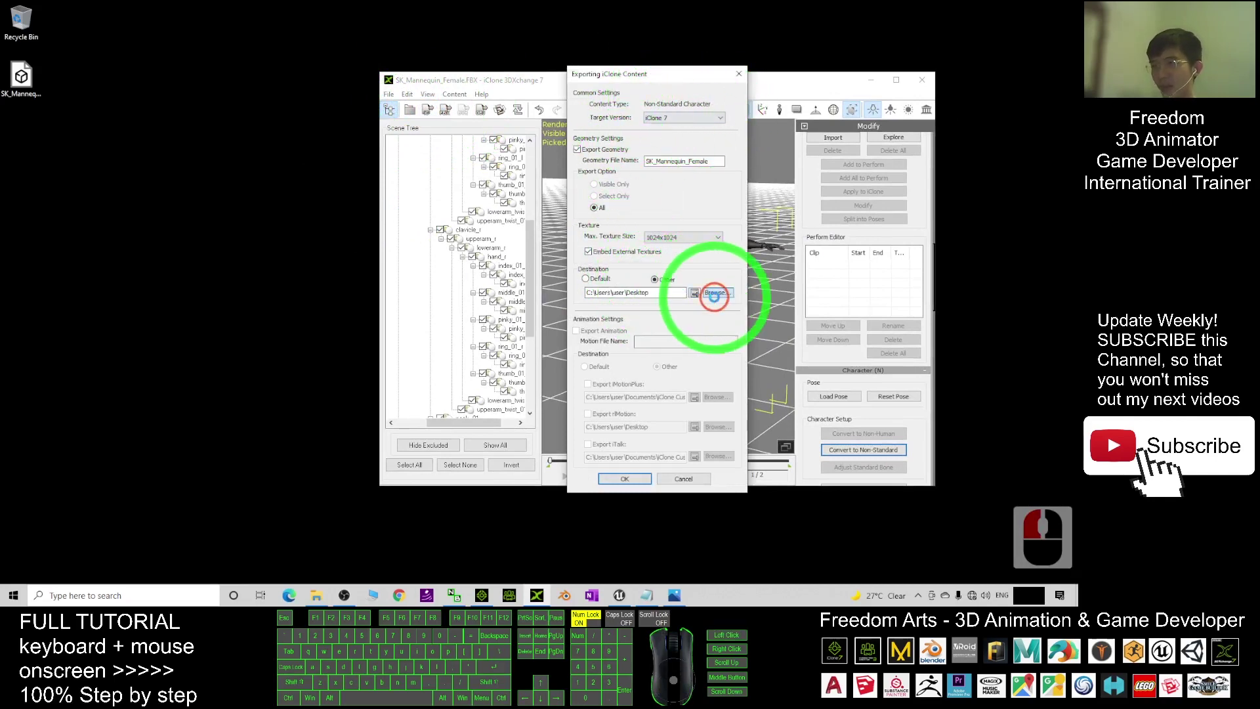
left_click(713, 293)
left_click(668, 371)
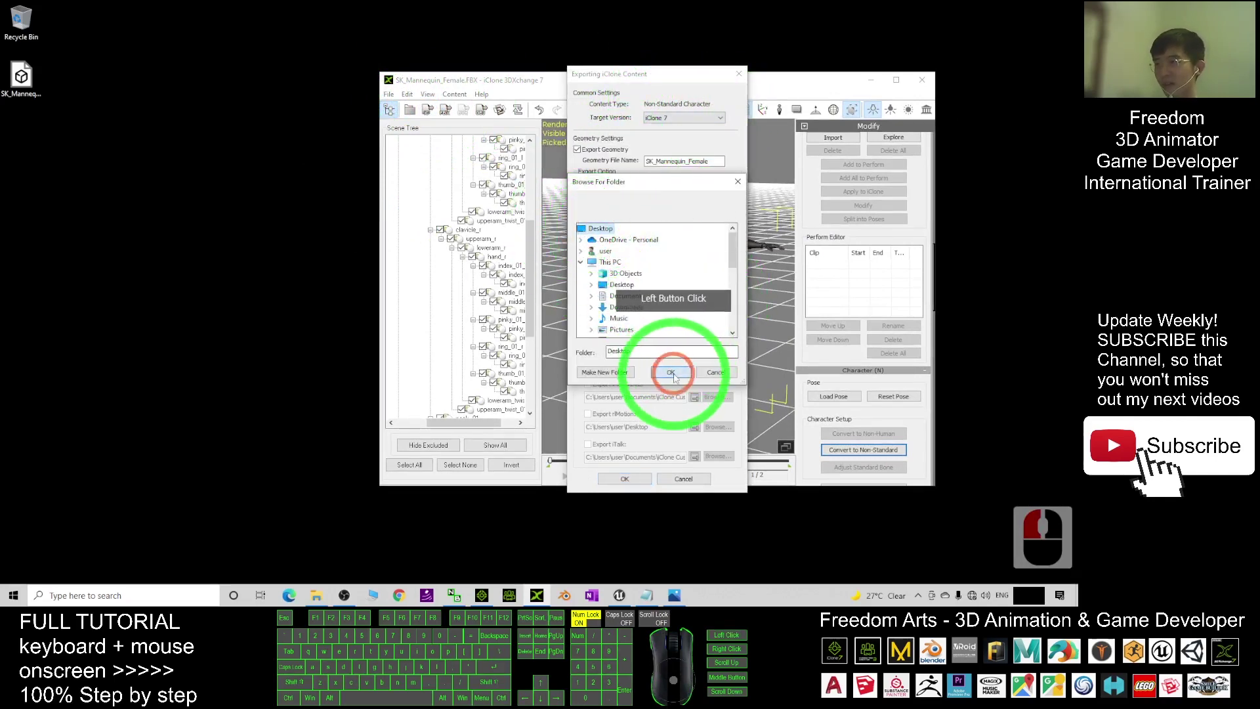
left_click(635, 480)
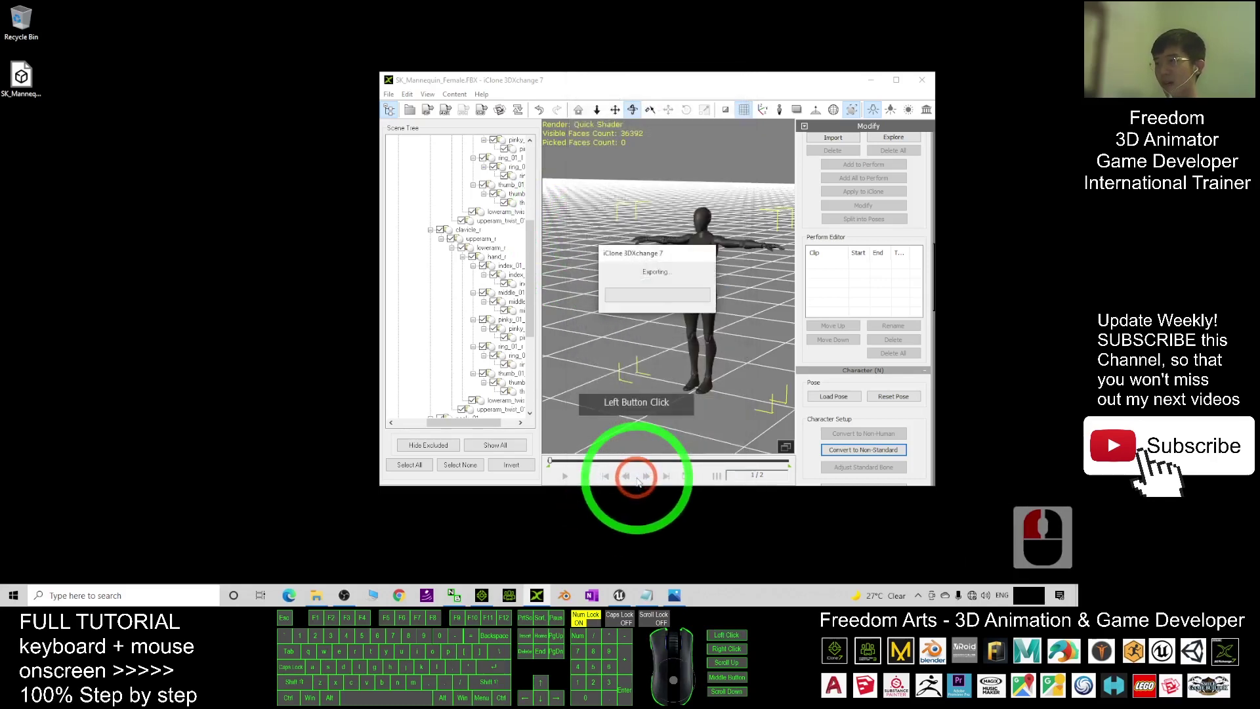
left_click(685, 309)
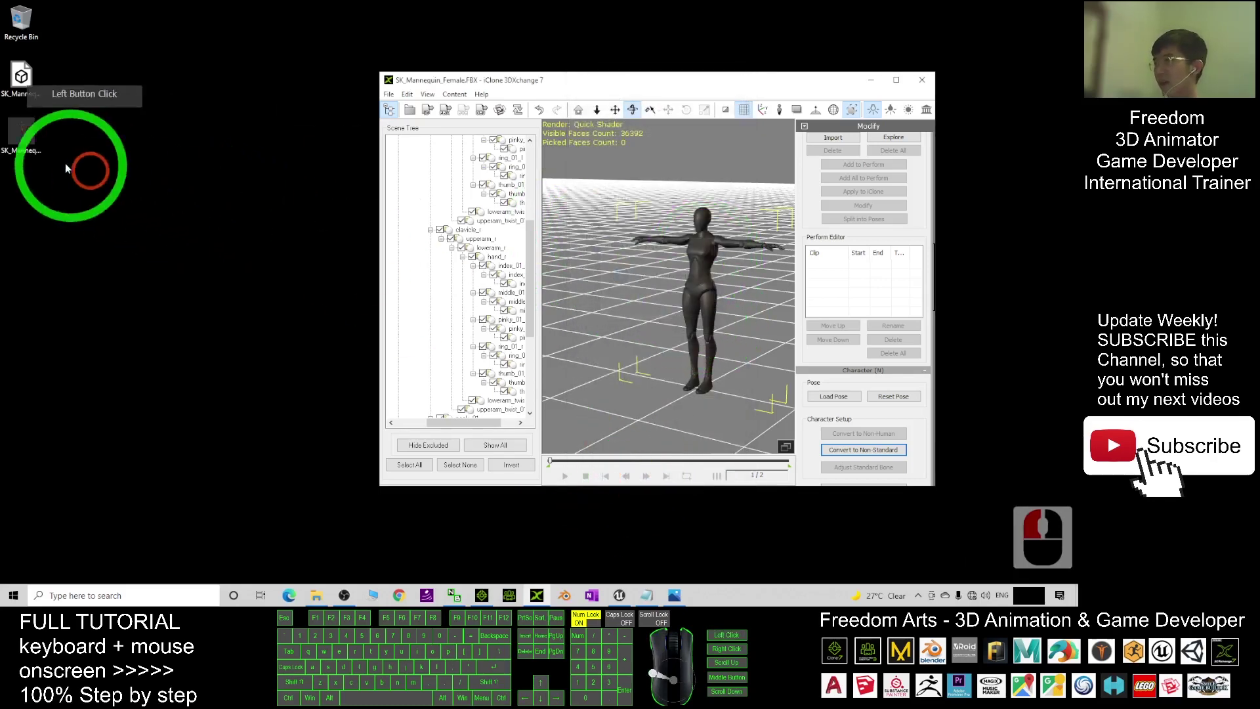
left_click(22, 155)
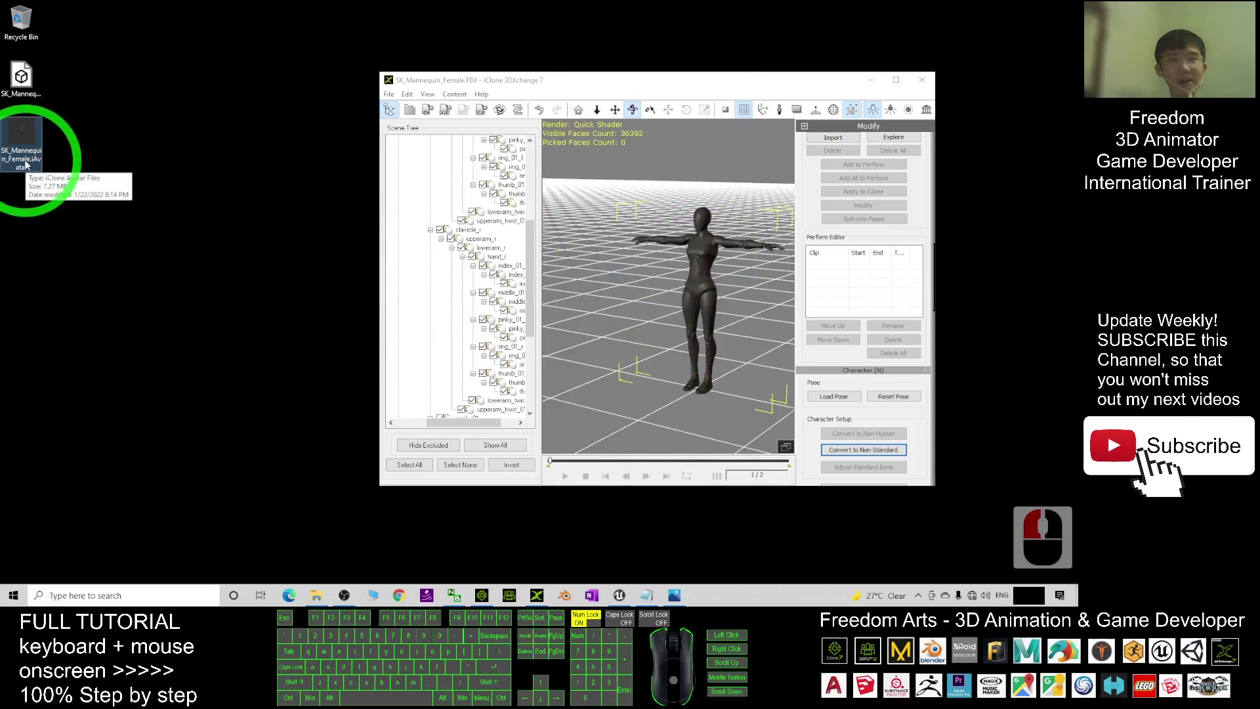
Start a new scene and drag SK_Mannequin_Female.iAvatar from the Desktop into the viewport
left_click(388, 94)
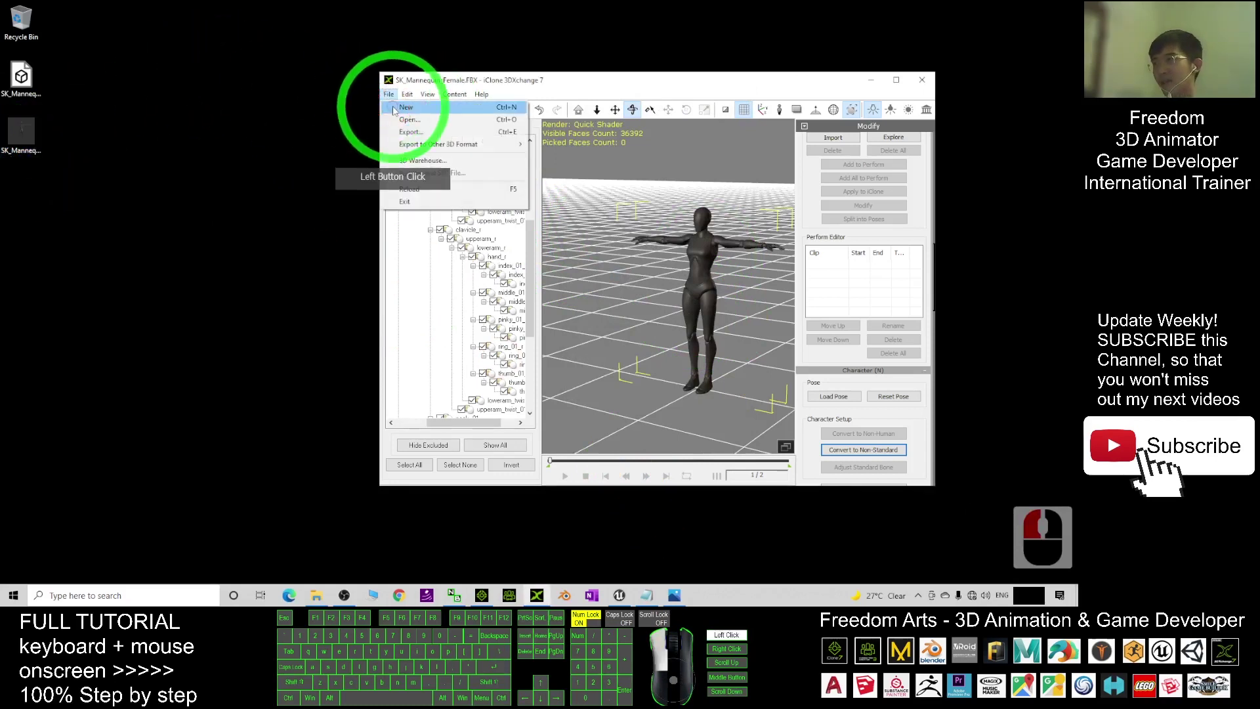
left_click(406, 107)
left_click(689, 281)
double_click(25, 127)
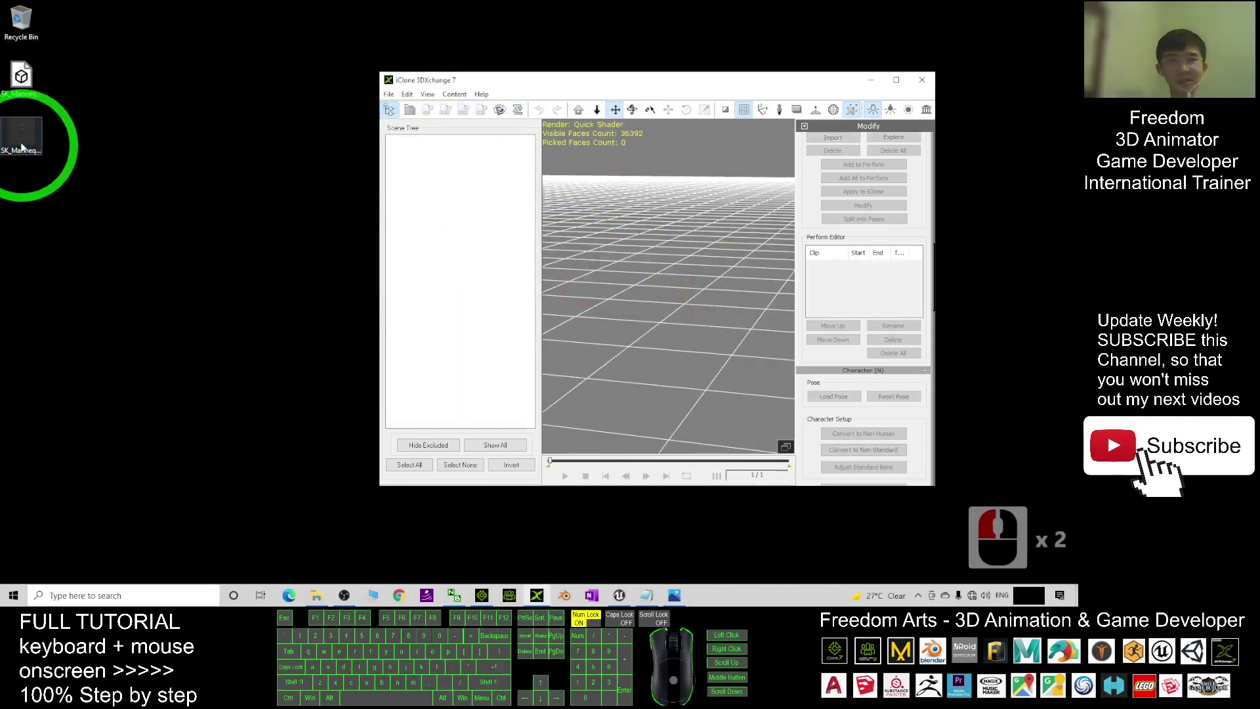
left_click(388, 93)
left_click(694, 284)
left_click_drag(22, 132, 633, 261)
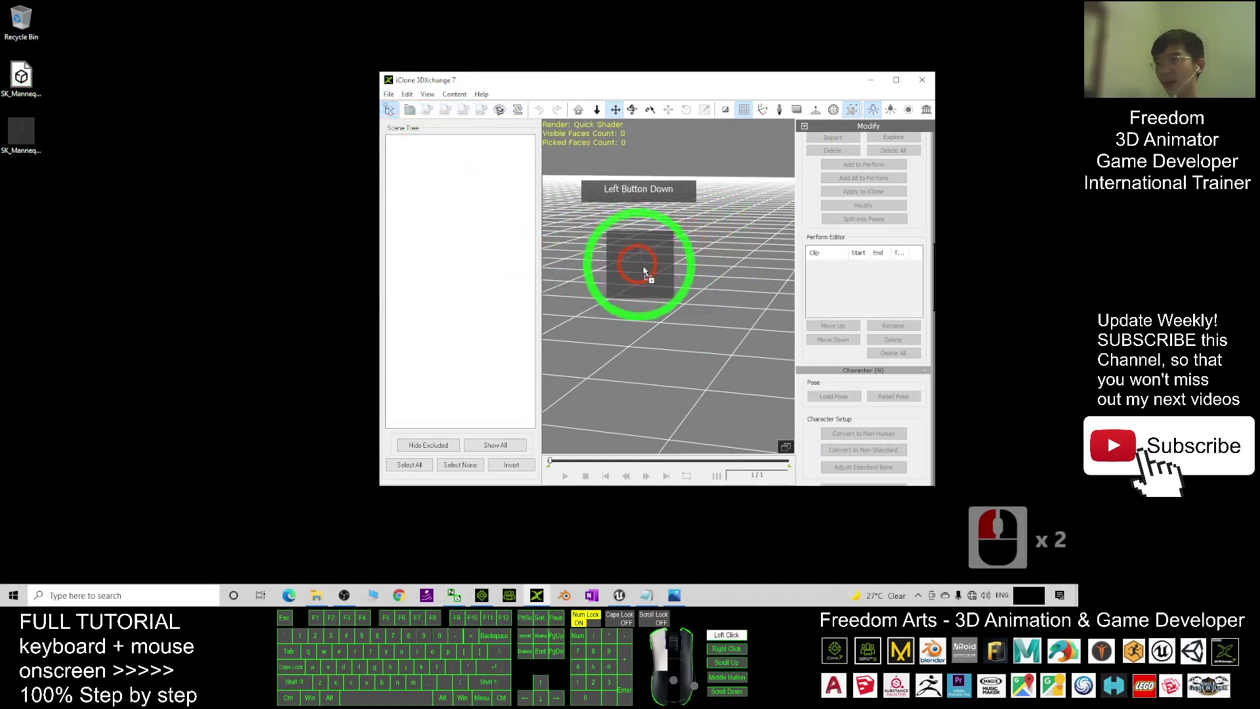
left_click(26, 158)
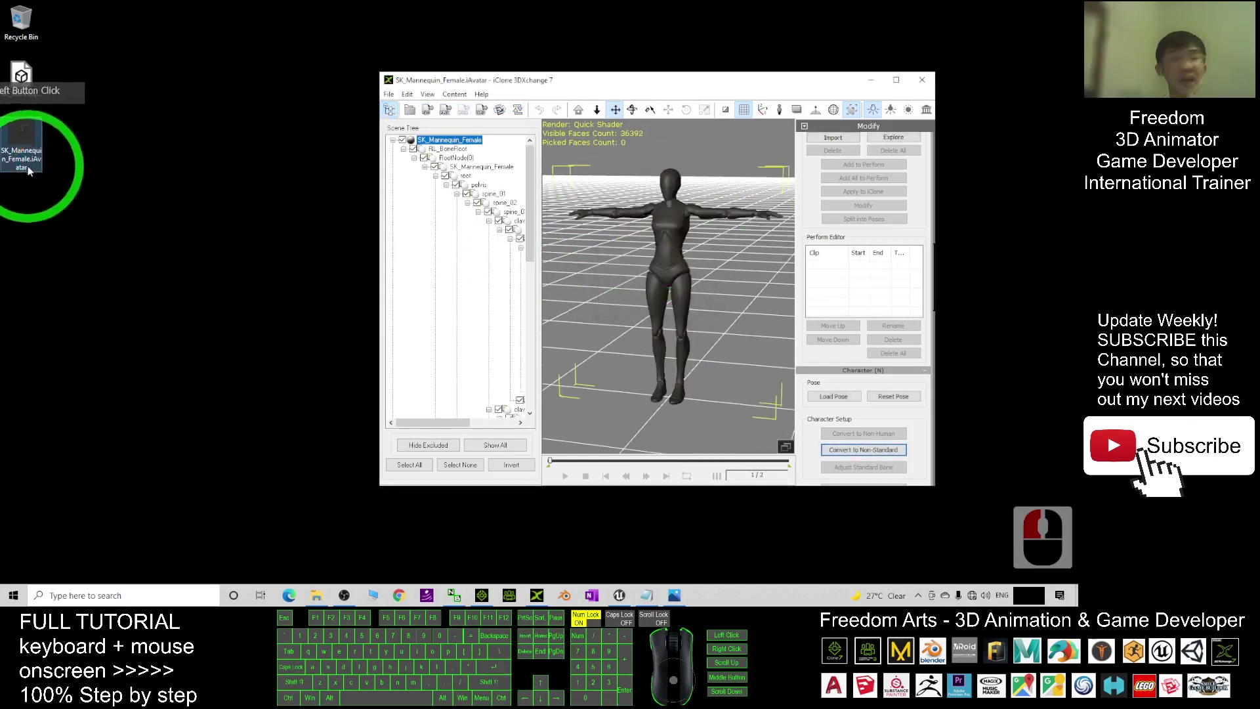
left_click(636, 123)
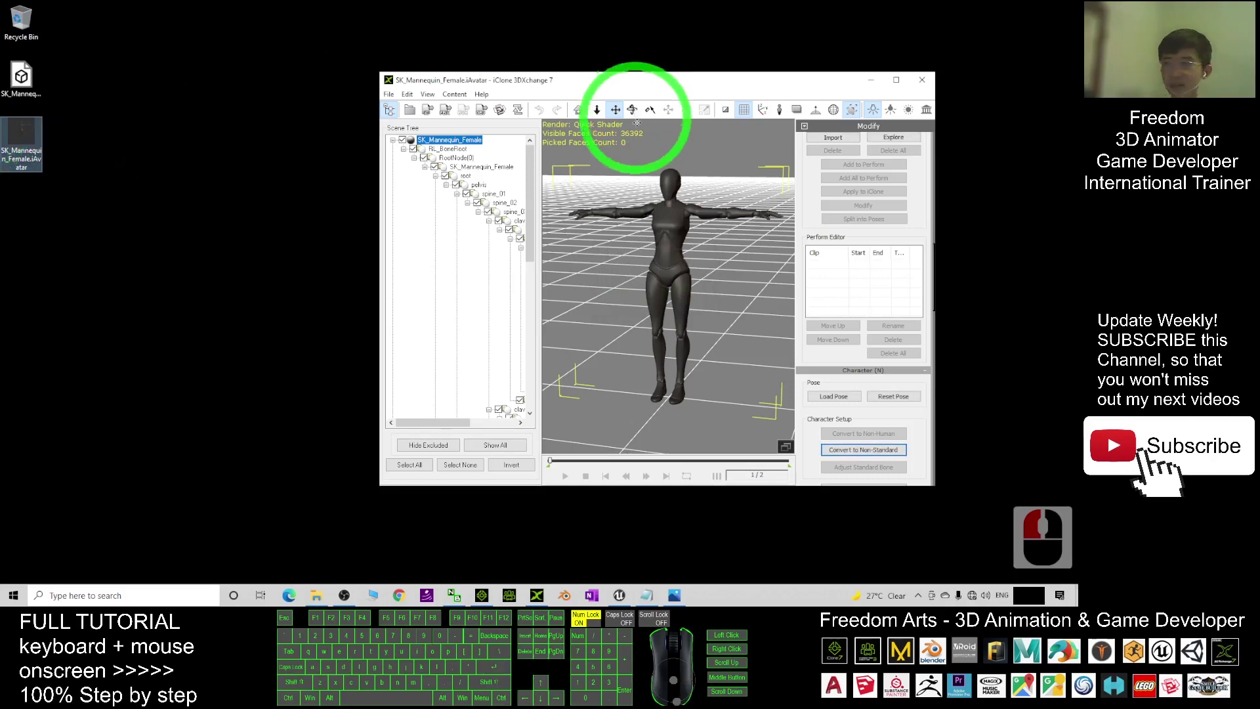
Maximize 3DXchange, view the tutorial cover image, and switch to iClone 7
left_click(897, 80)
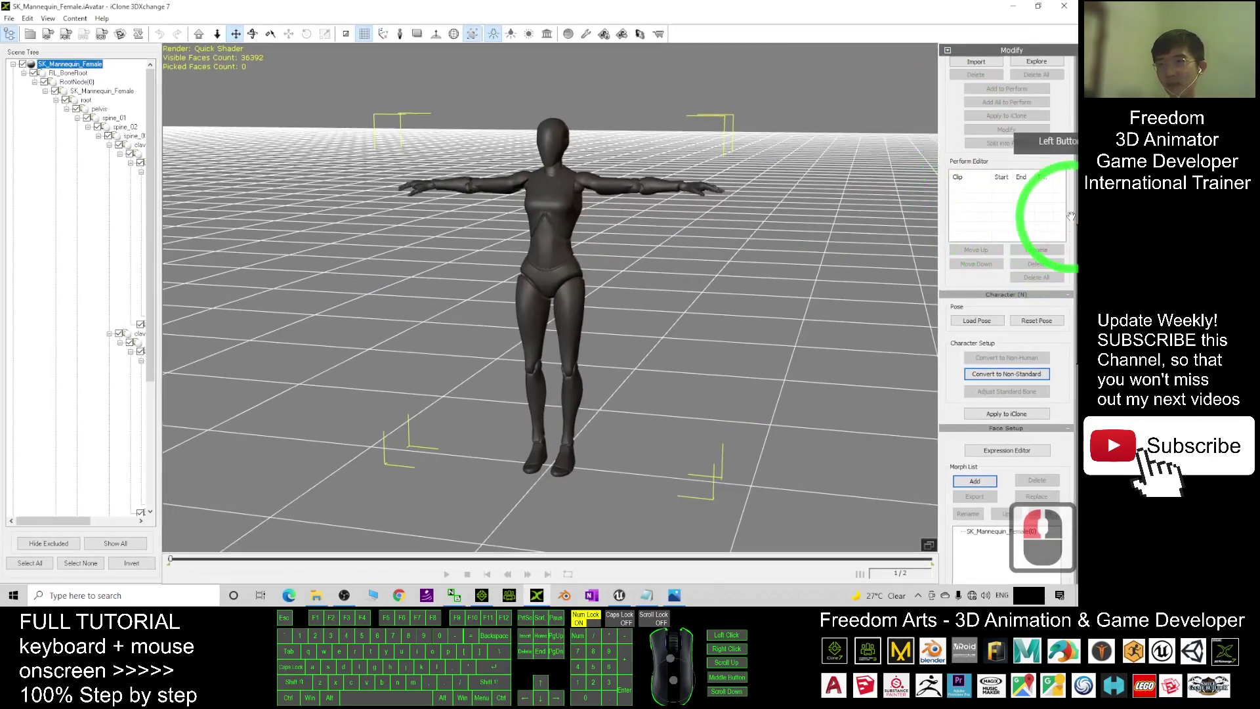
left_click_drag(1078, 236, 1078, 167)
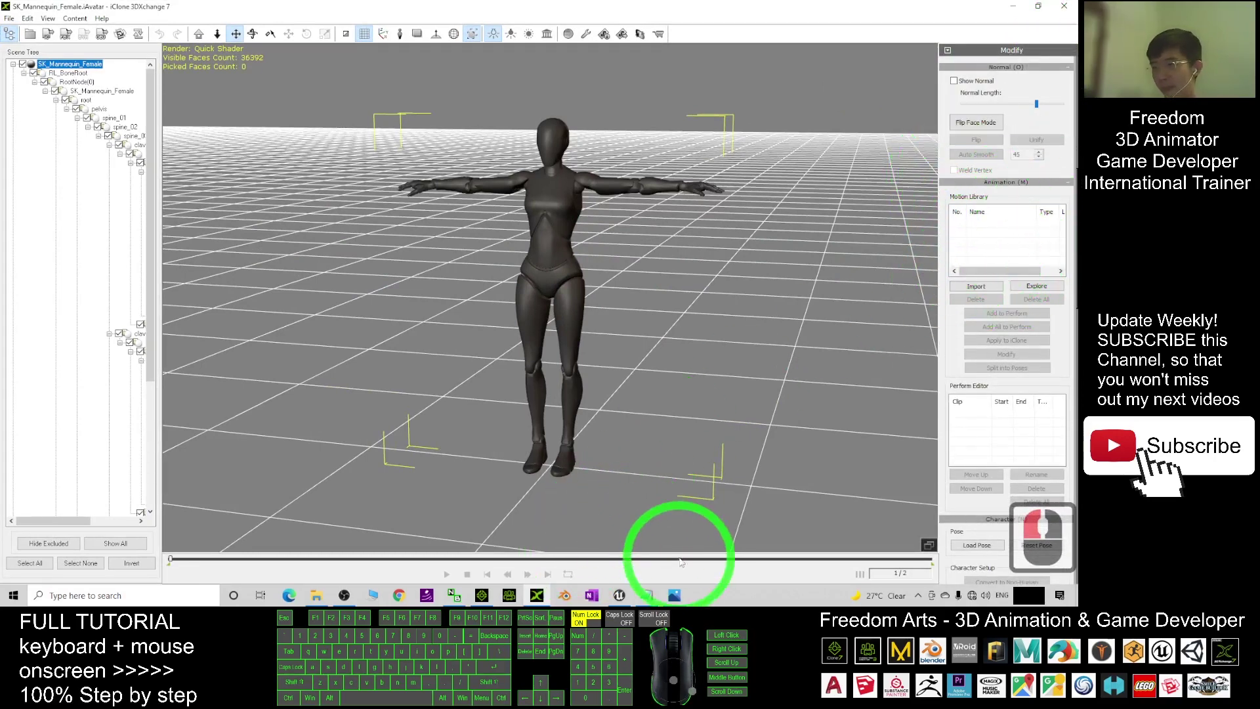
left_click(674, 599)
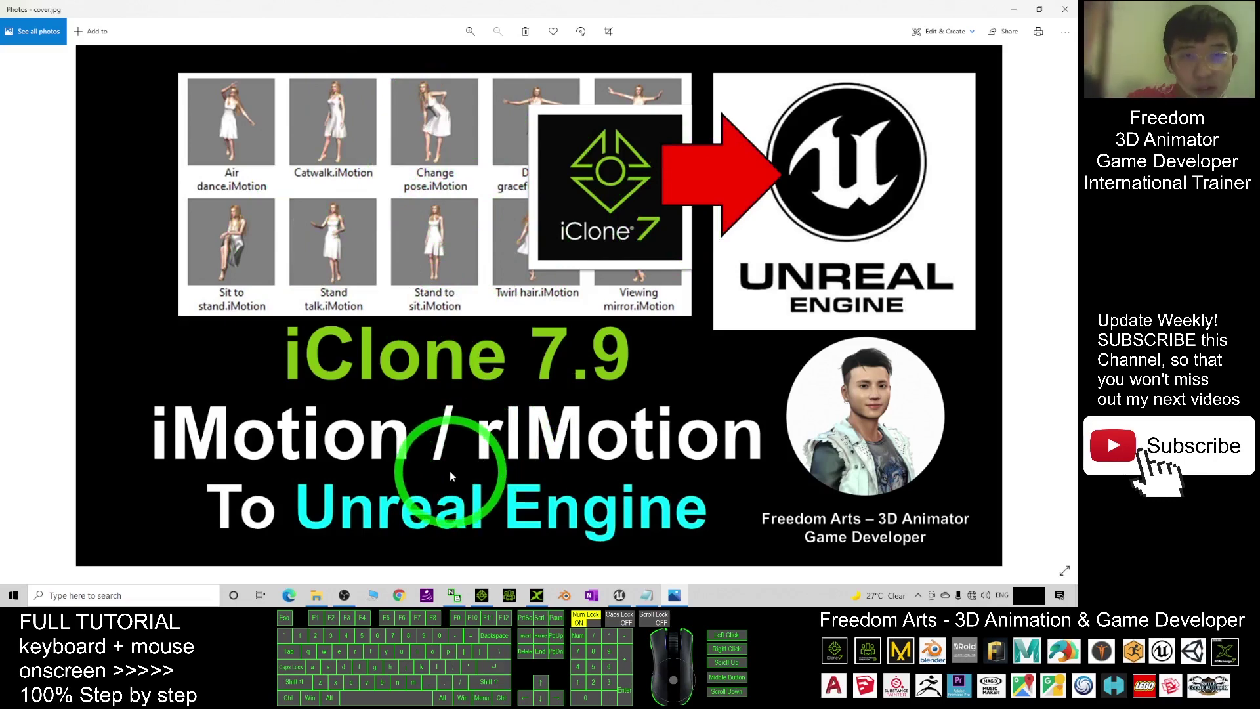
left_click(1011, 9)
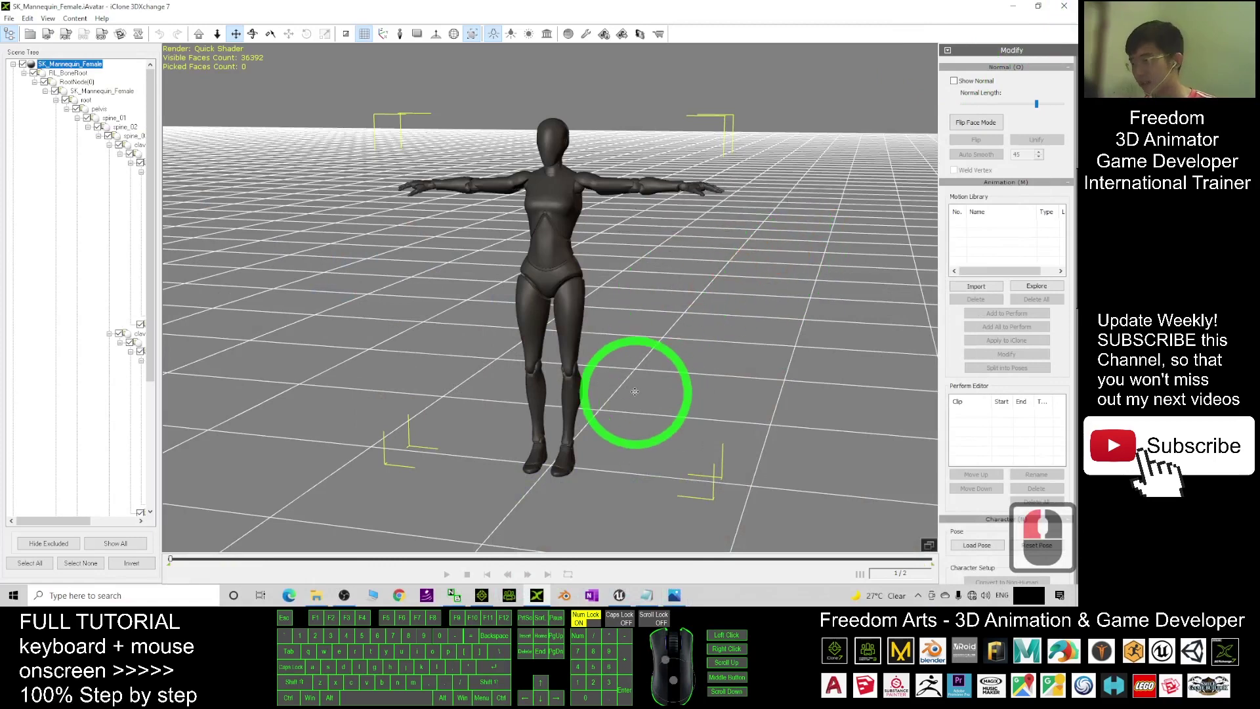
left_click(480, 596)
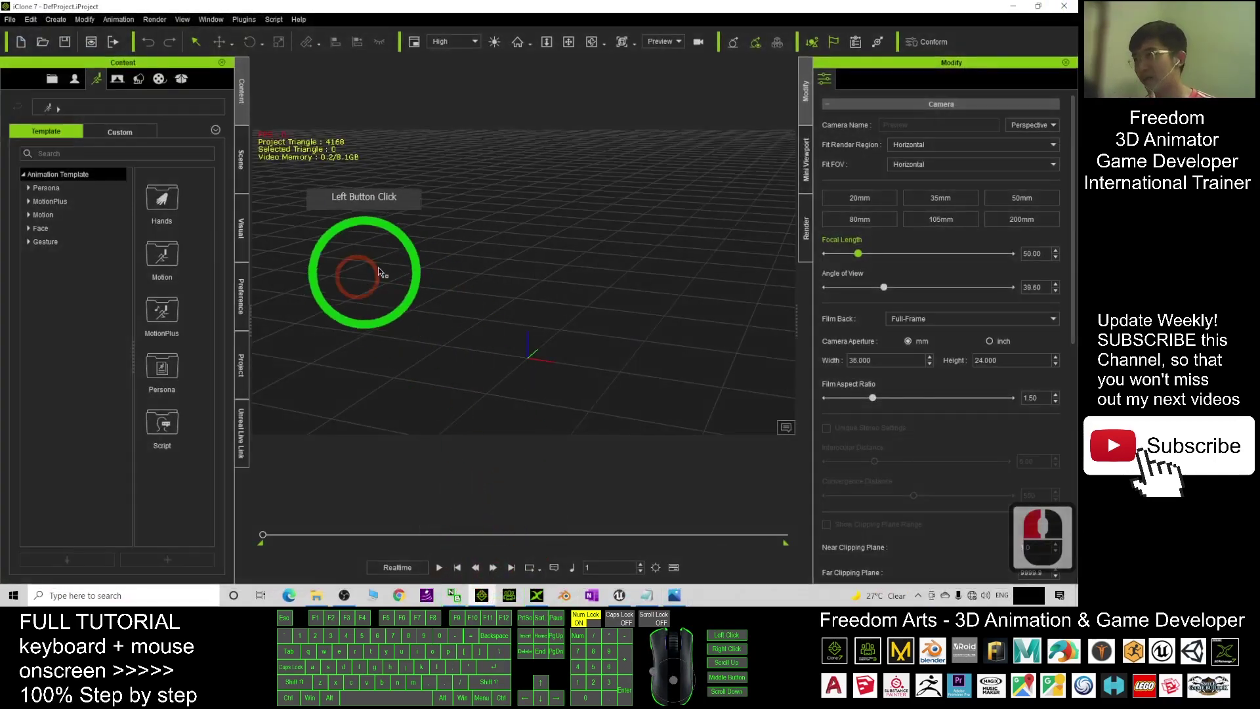
Browse to Motion > 02_G6 Motion_Heidi > Perform and use Find File on Air dance
left_click(102, 83)
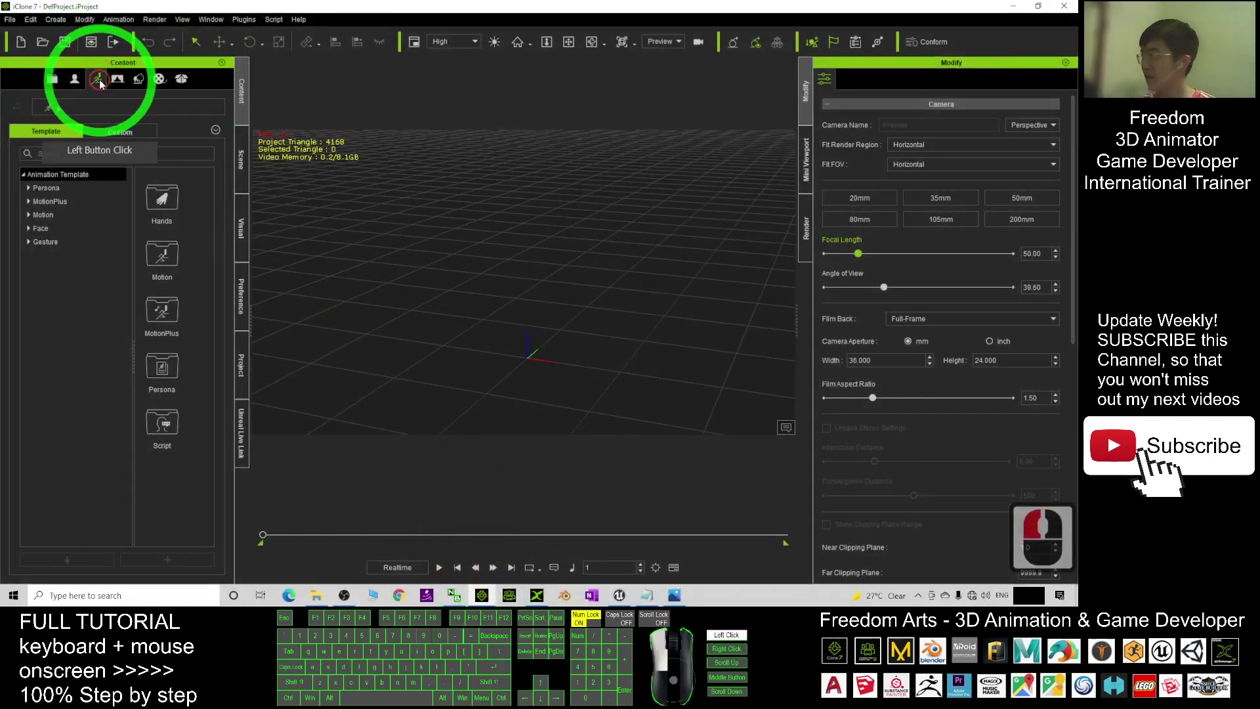
left_click(100, 81)
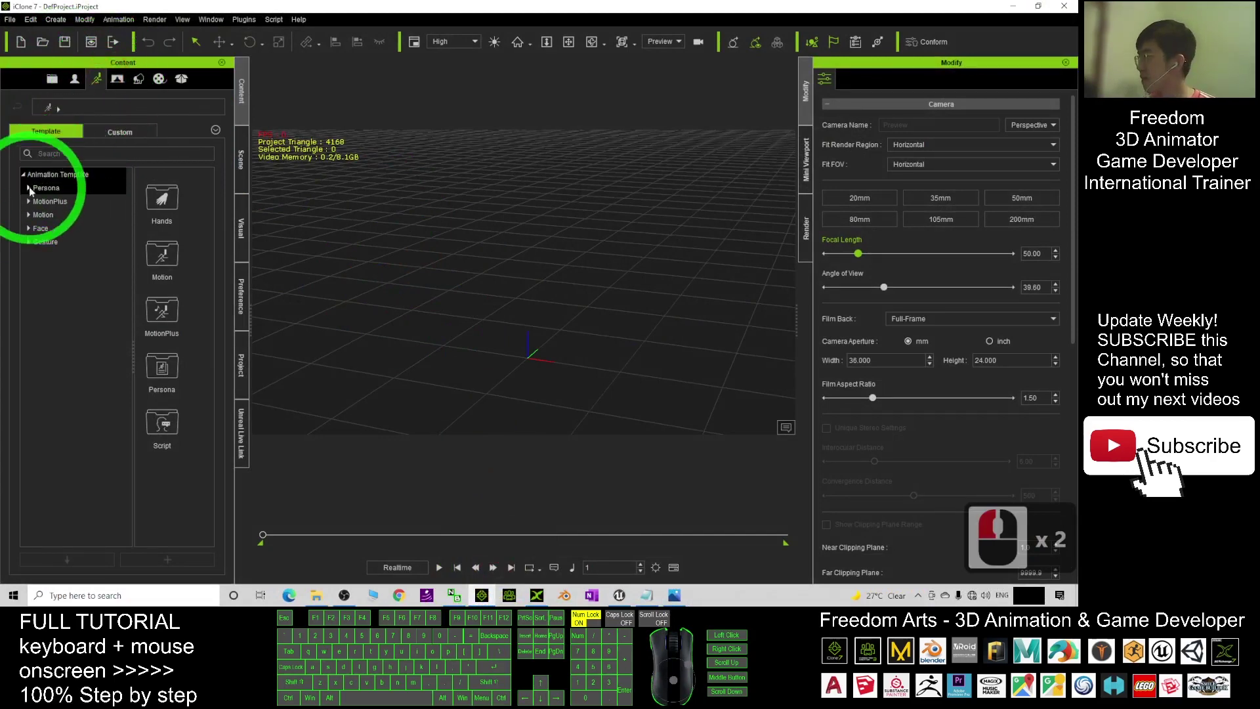
left_click(96, 80)
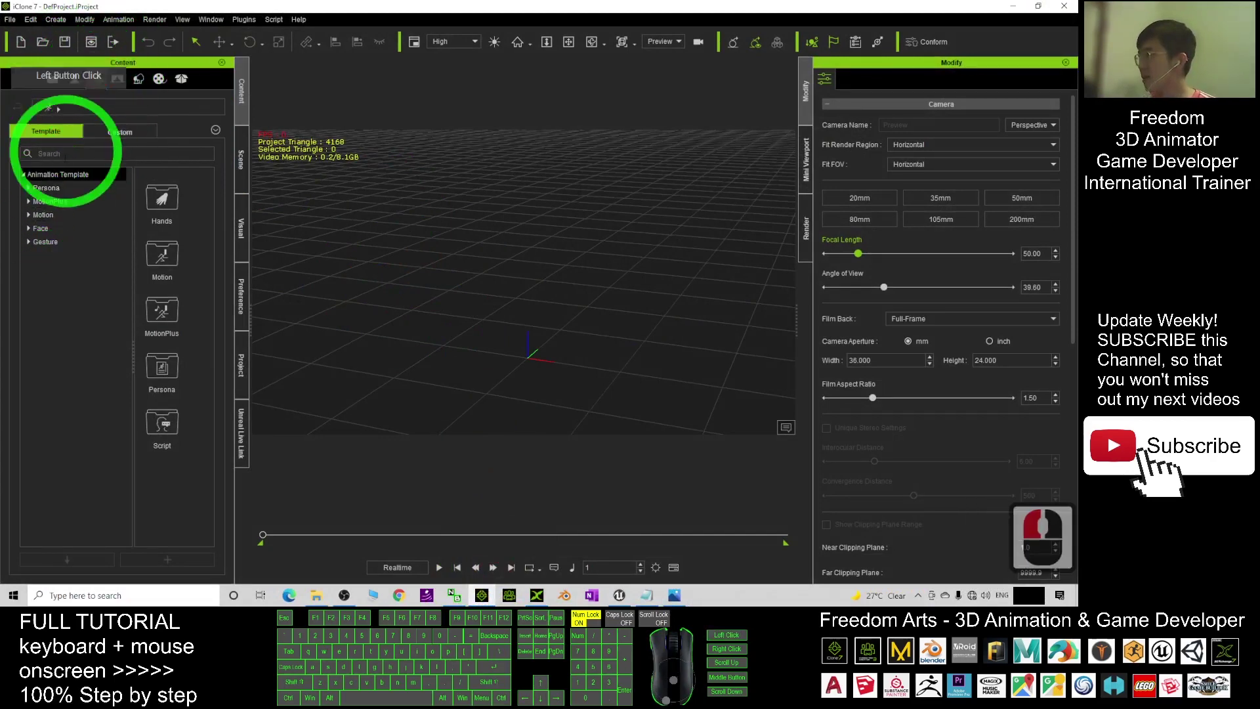
left_click(28, 215)
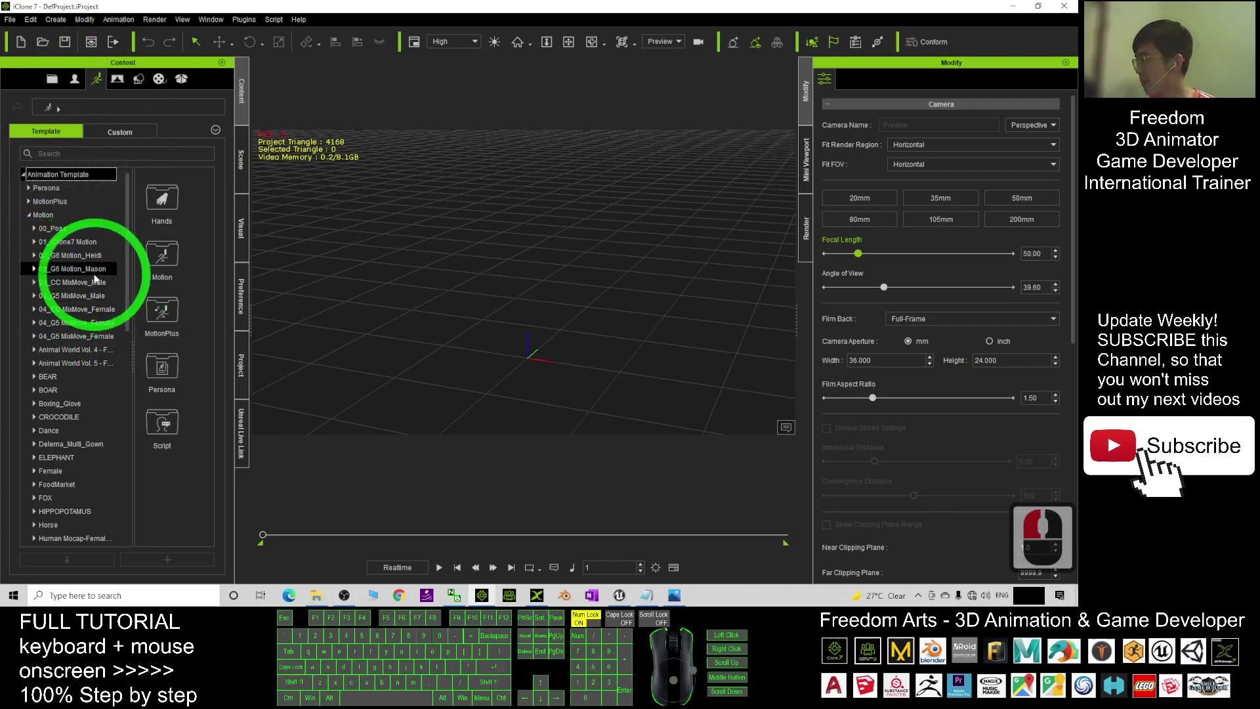
left_click(34, 255)
double_click(58, 295)
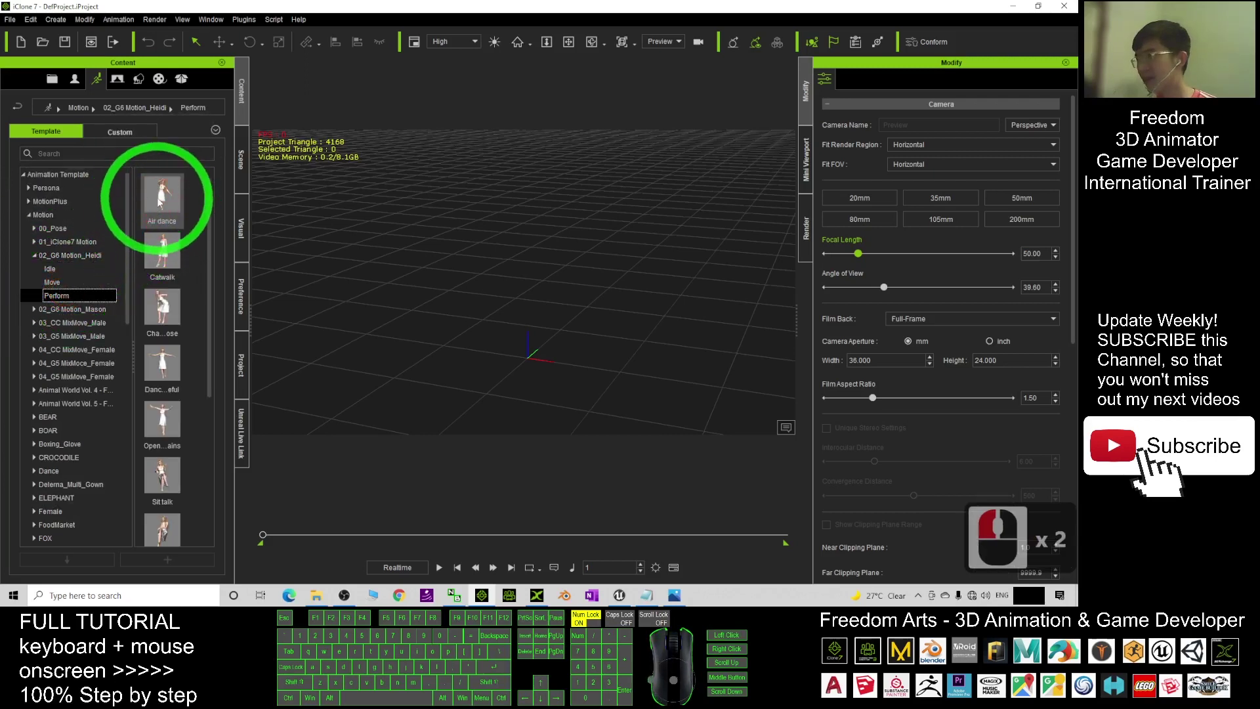
right_click(167, 195)
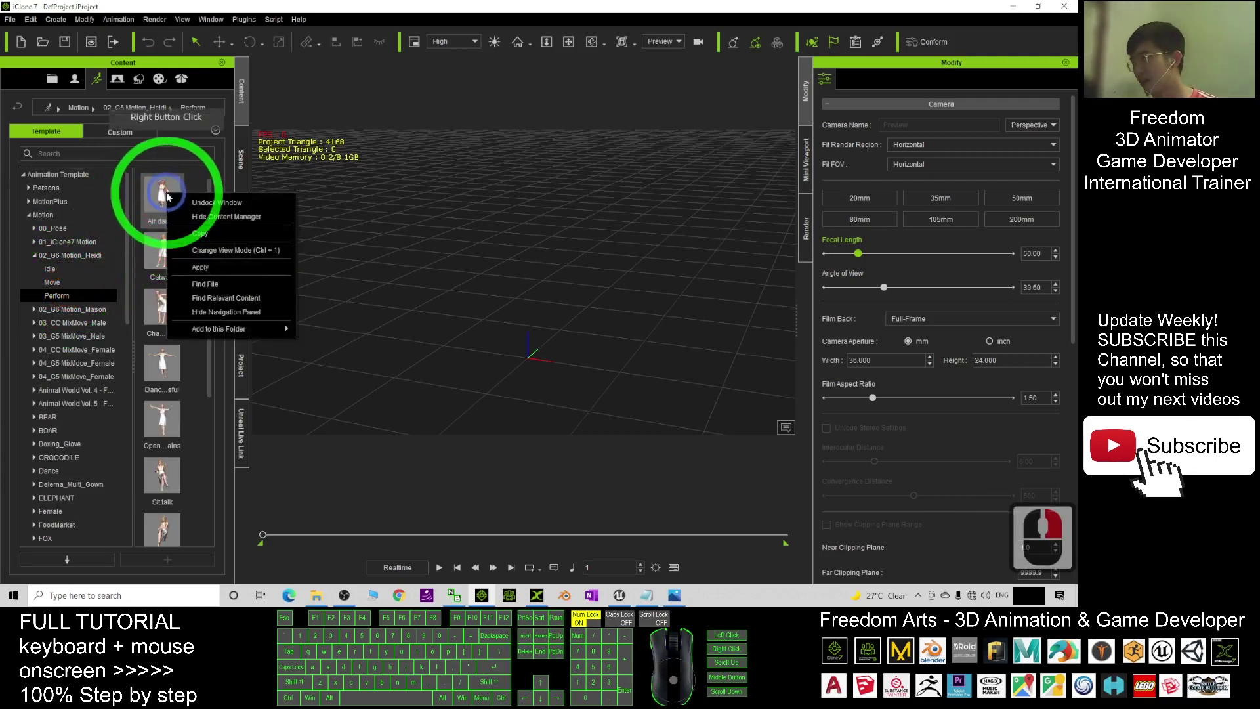
left_click(211, 283)
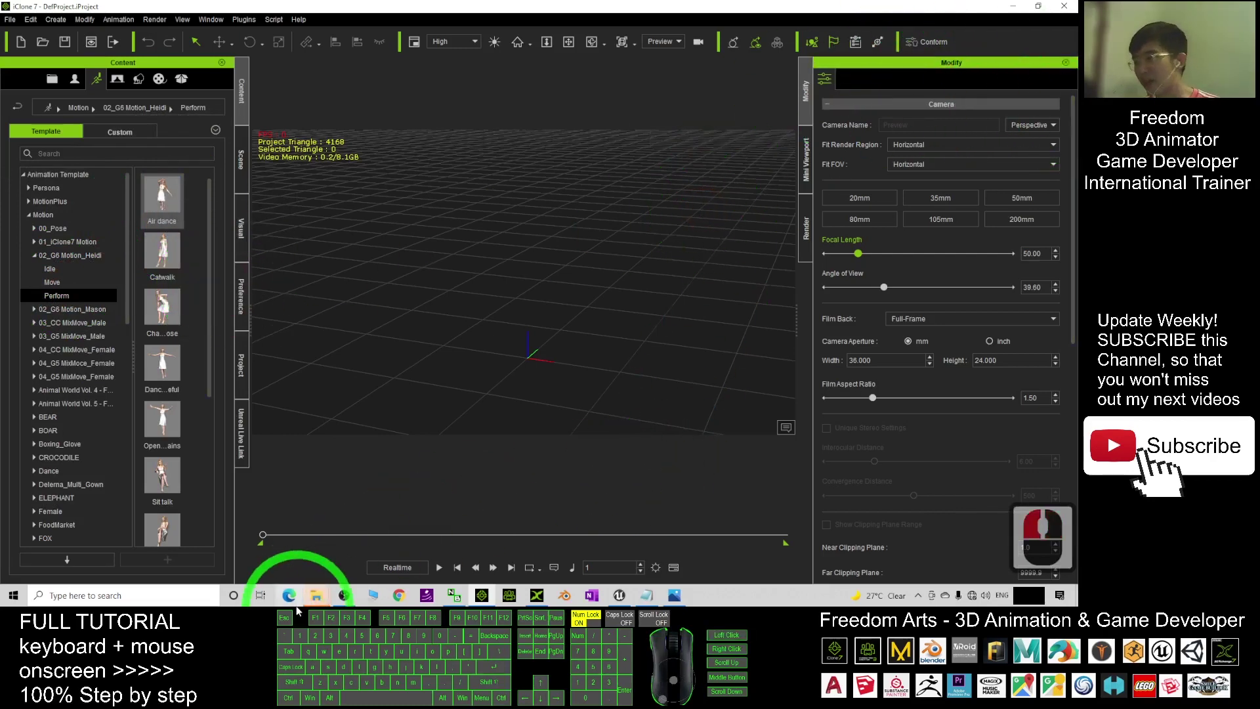
Set the Perform folder to Large icons, minimize iClone 7, and move the folder window left
left_click(341, 521)
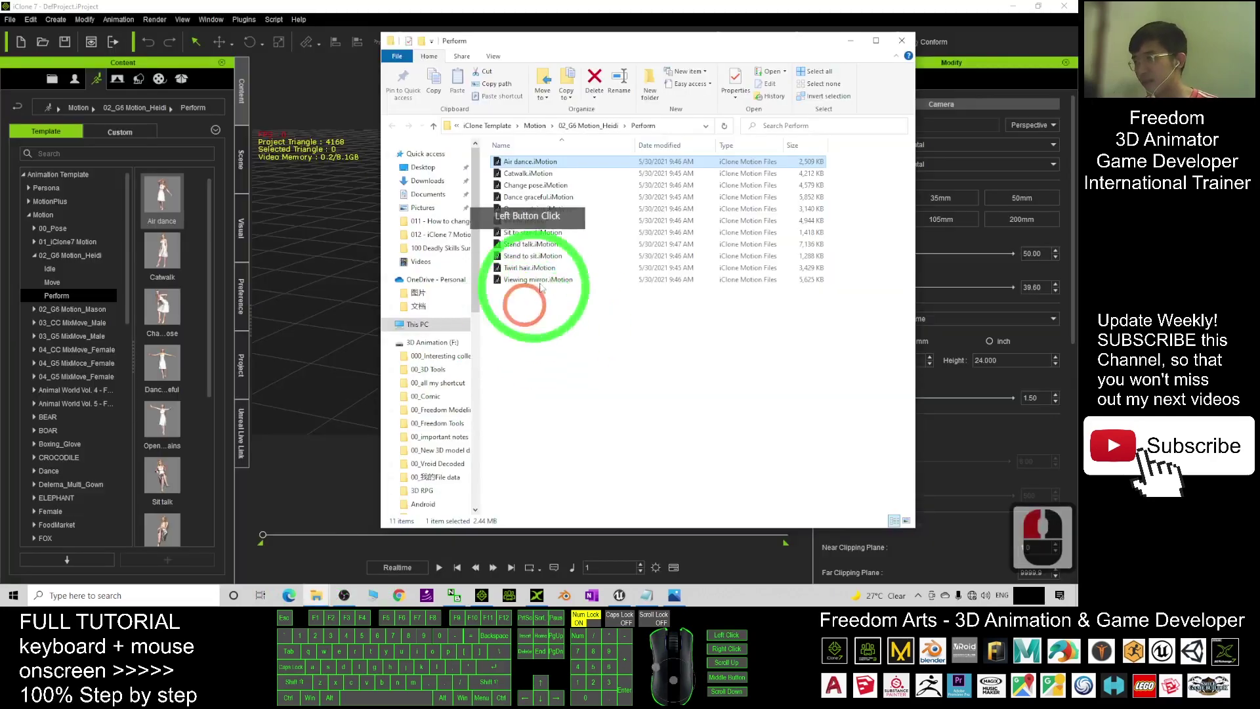
left_click(519, 312)
right_click(539, 323)
left_click(566, 345)
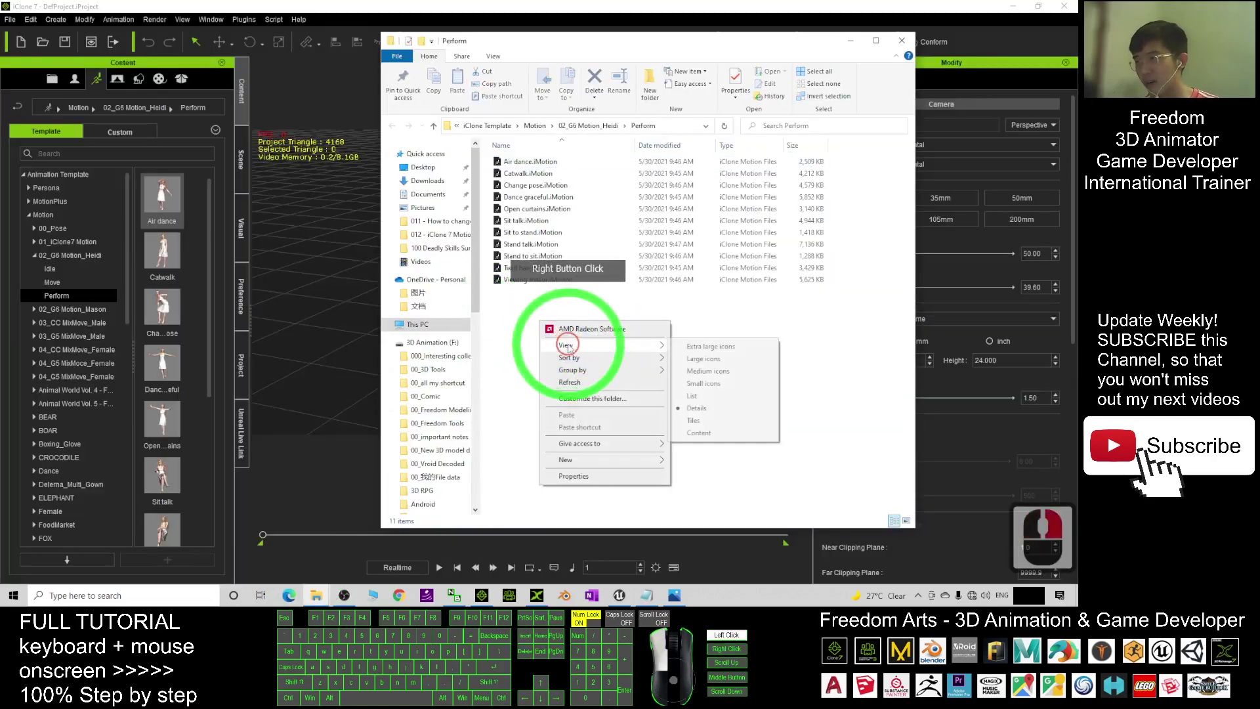
left_click(699, 360)
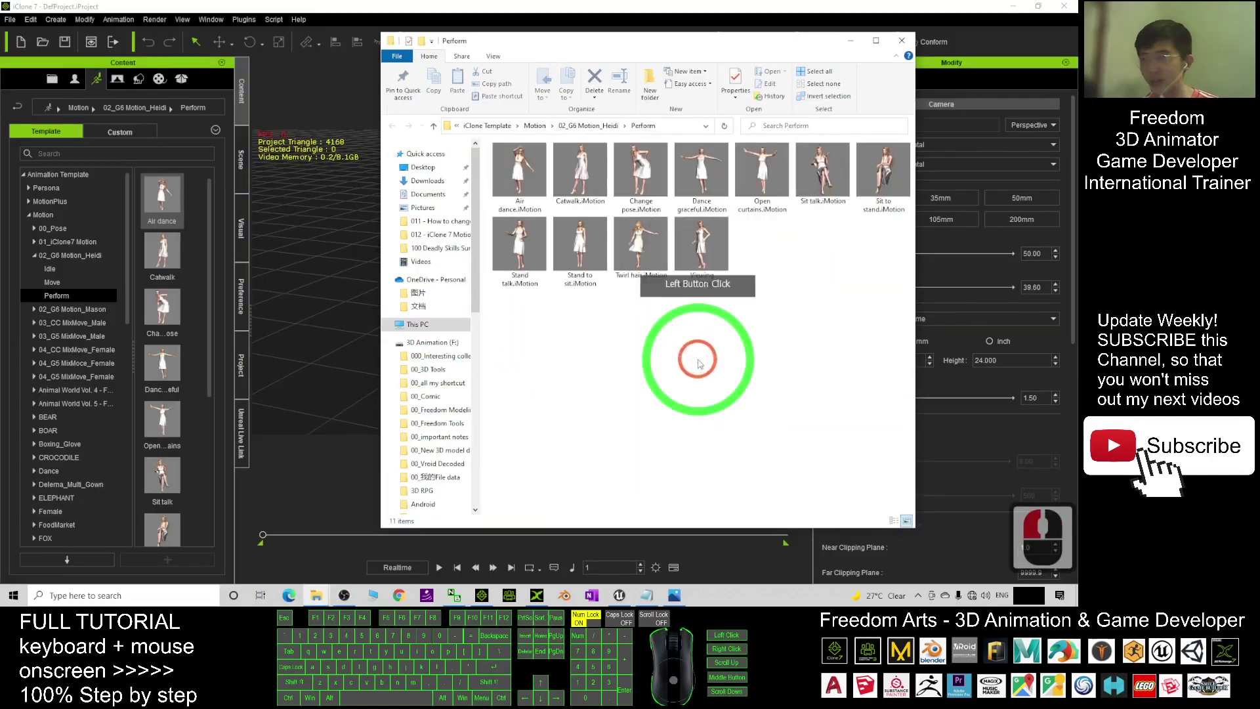
left_click(1028, 6)
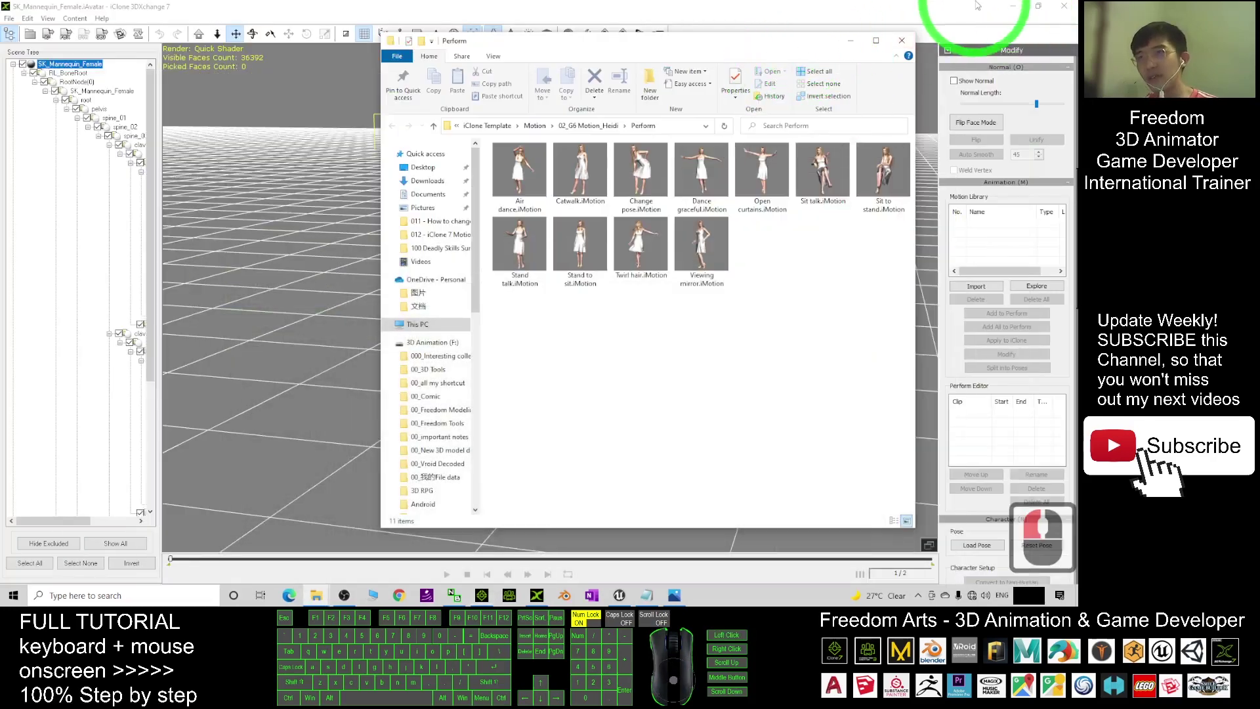
left_click_drag(722, 46, 380, 73)
left_click_drag(477, 60, 270, 65)
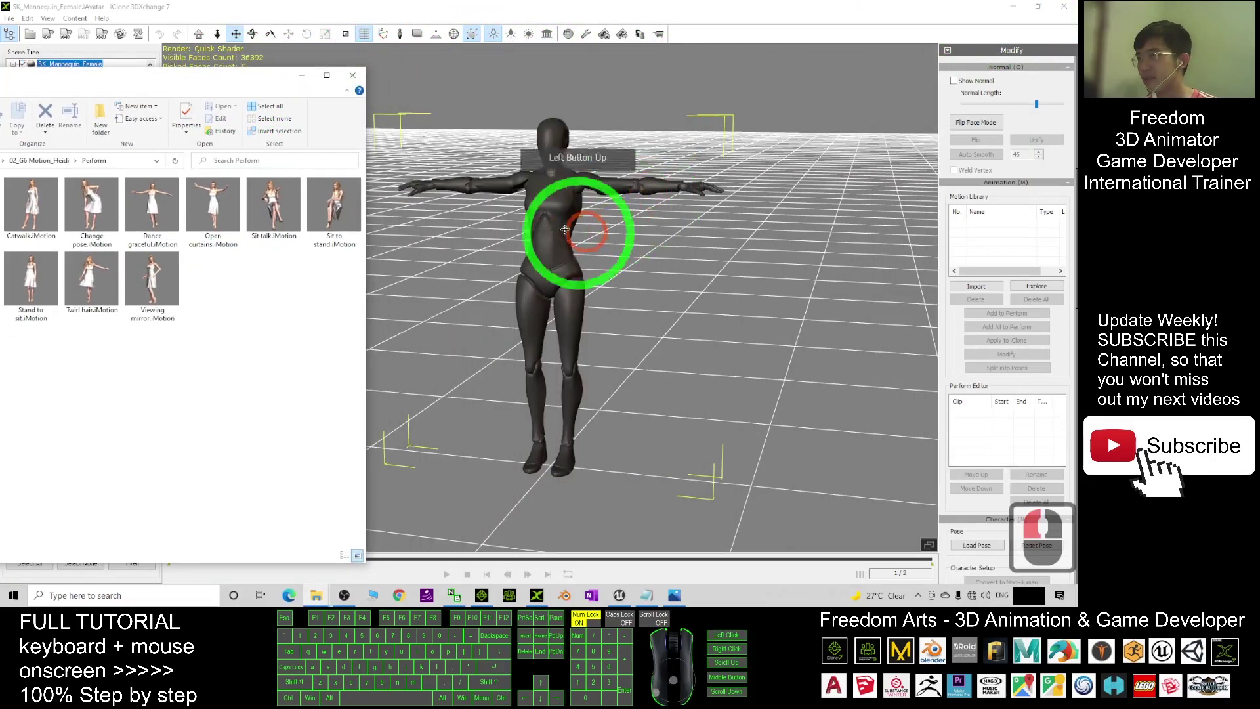
Check the SK_Mannequin_Female skeletal mesh in Unreal's Content Browser, then return to the Perform folder
left_click(619, 595)
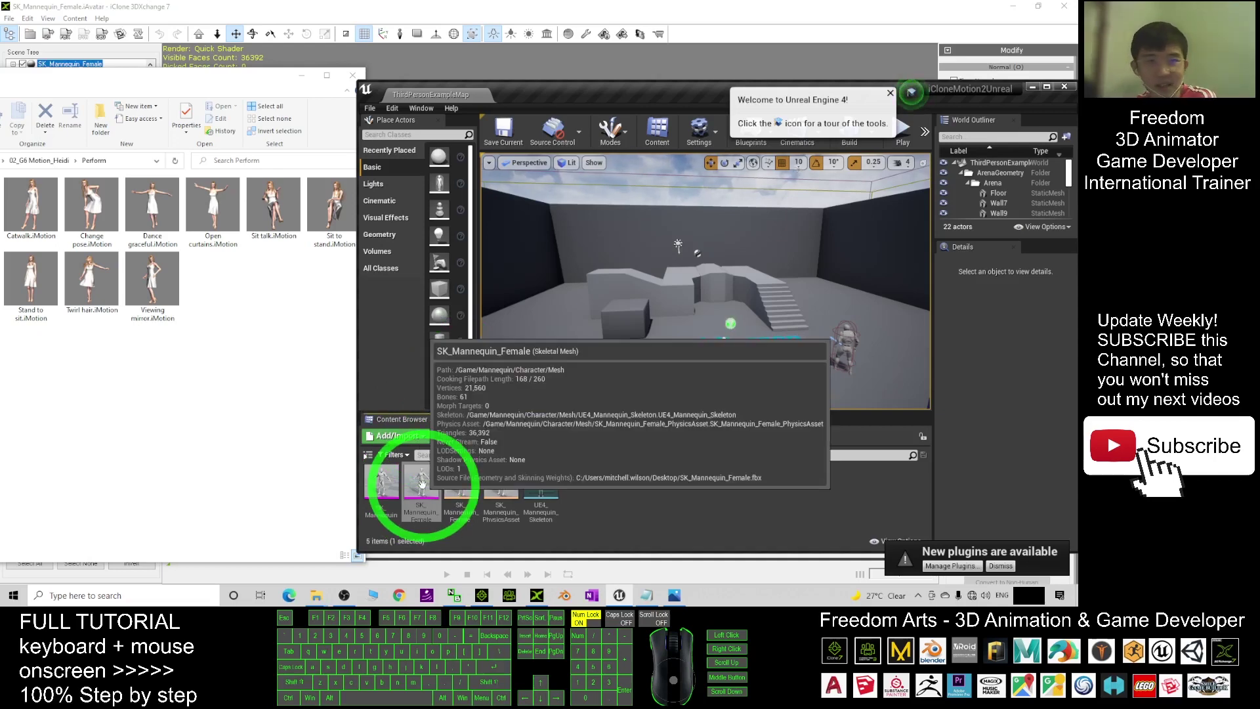
left_click(234, 230)
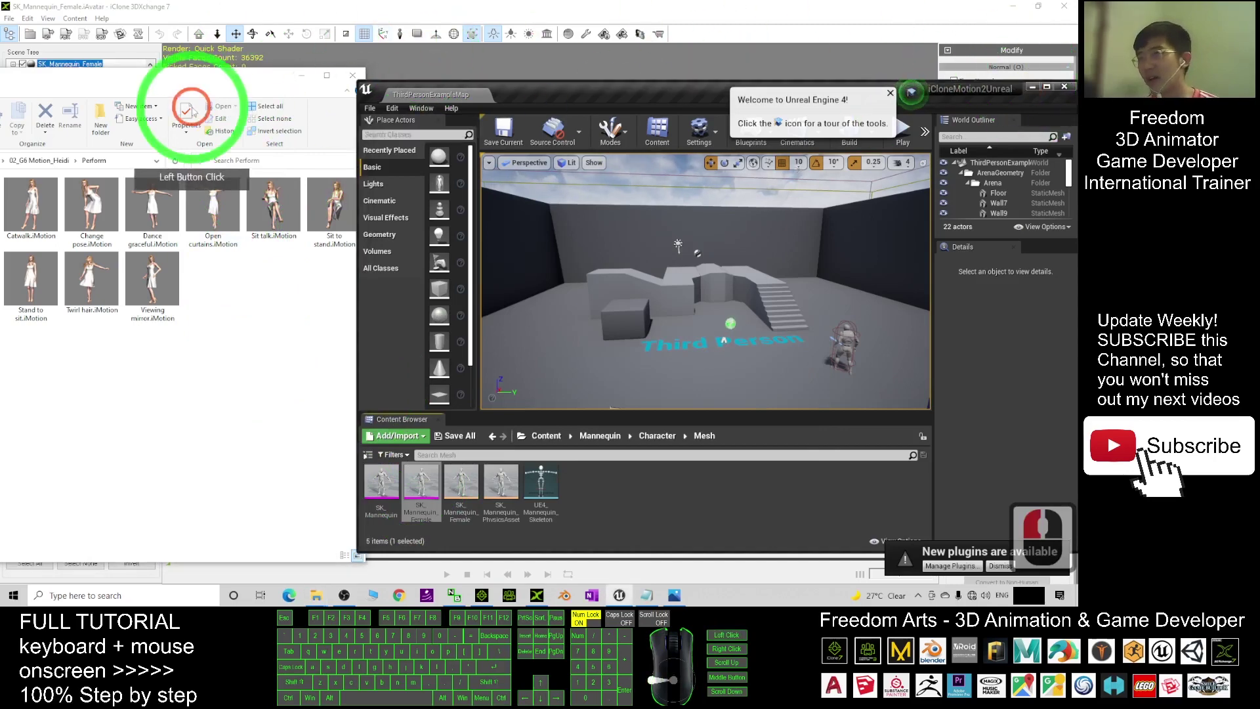
Drag Air dance.iMotion into the 3DXchange Motion Library and apply it to the mannequin
left_click_drag(148, 75, 318, 75)
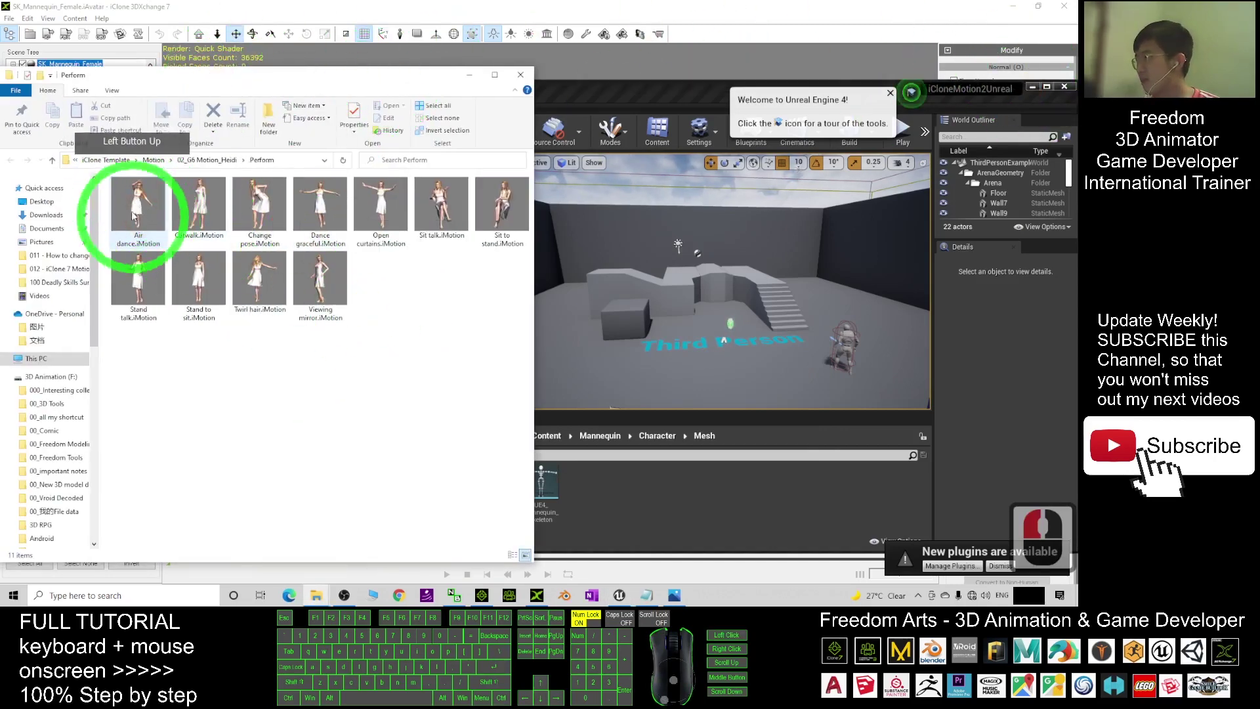
left_click(1033, 90)
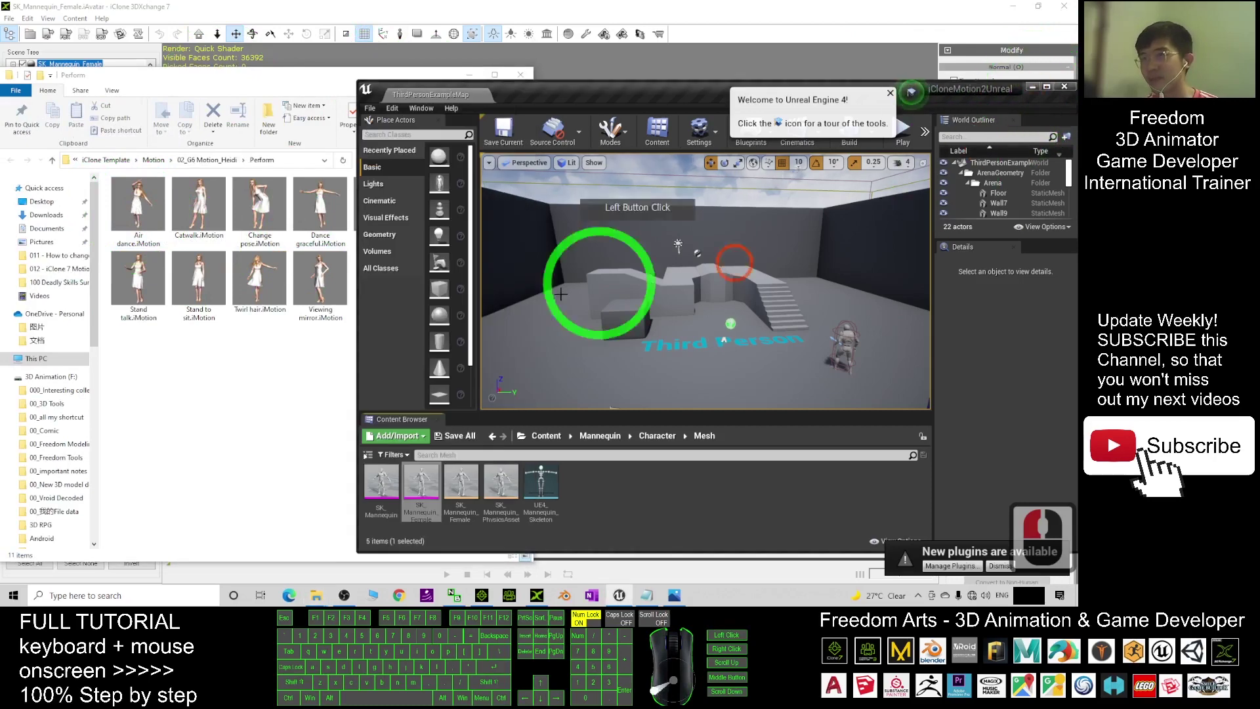
left_click(737, 312)
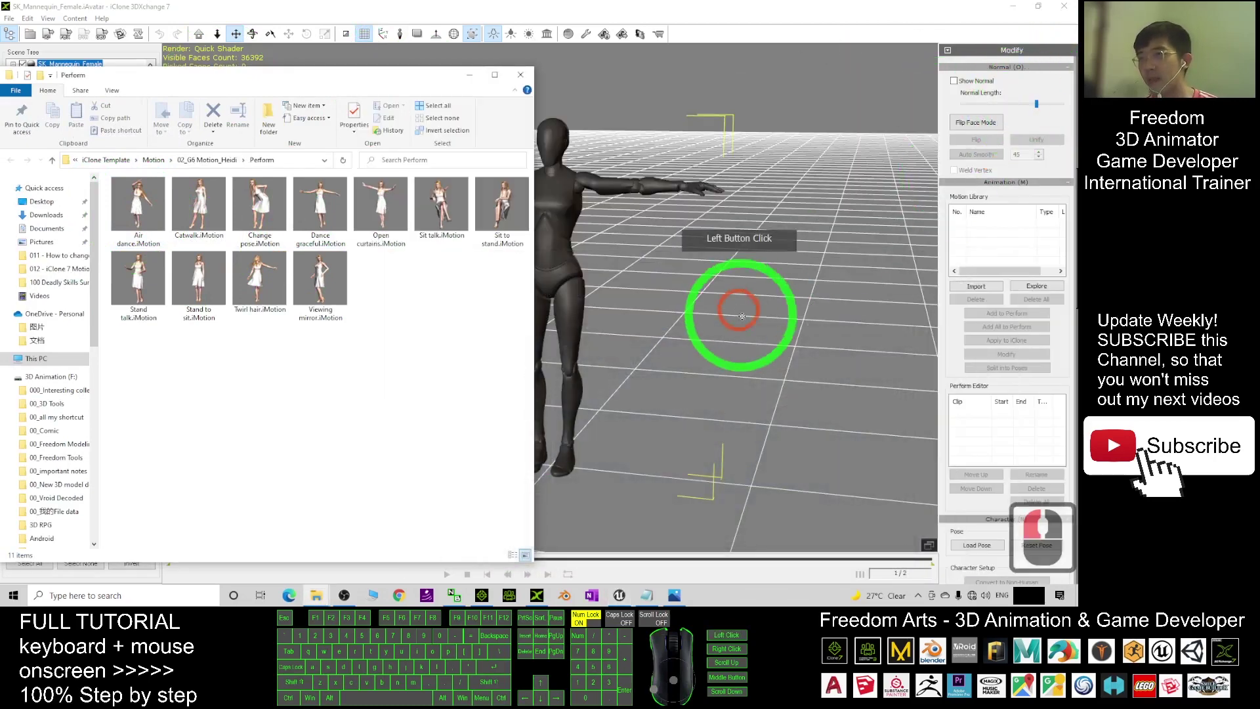
left_click(57, 267)
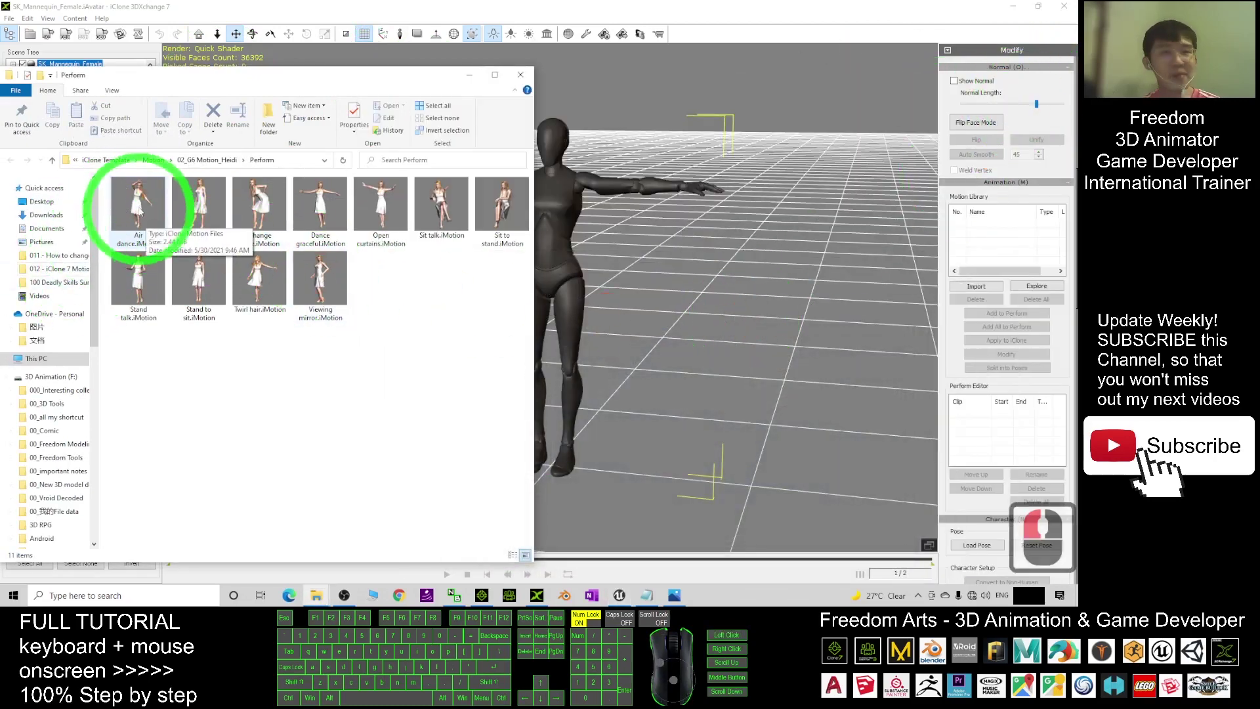
left_click_drag(150, 213, 984, 239)
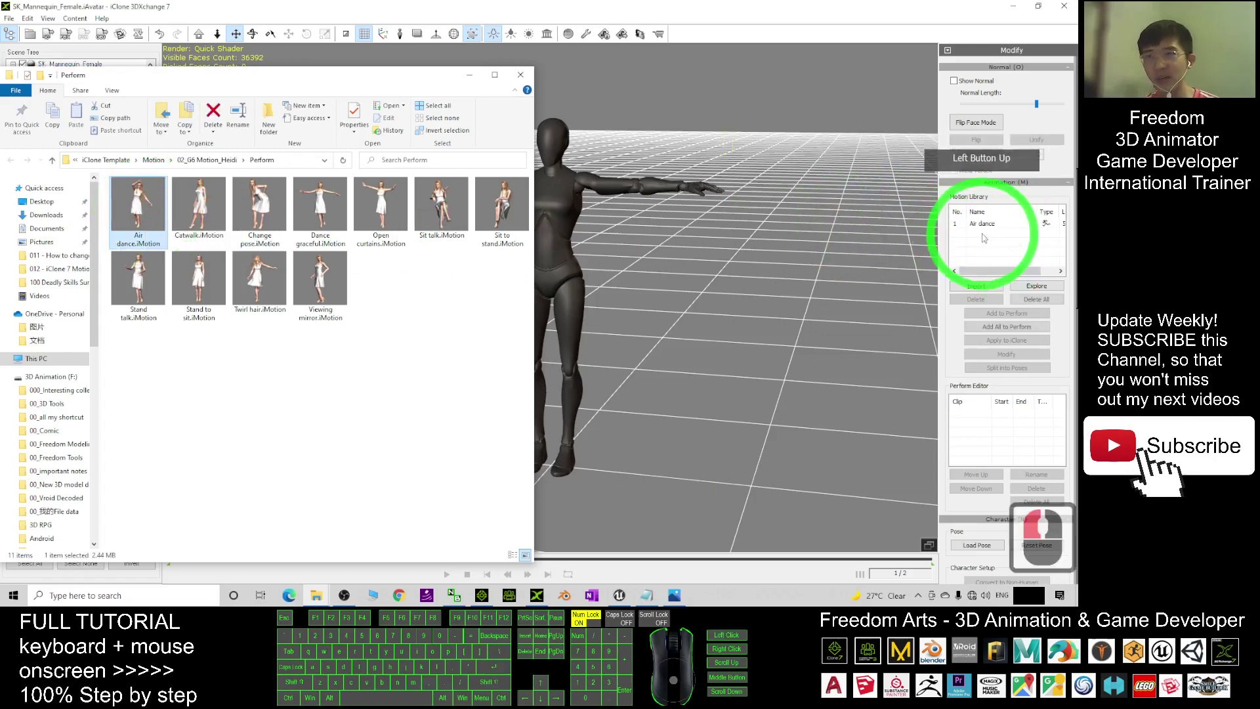
mouse_move(1078, 184)
left_mouse_down()
mouse_move(1076, 154)
mouse_move(1076, 181)
left_mouse_up()
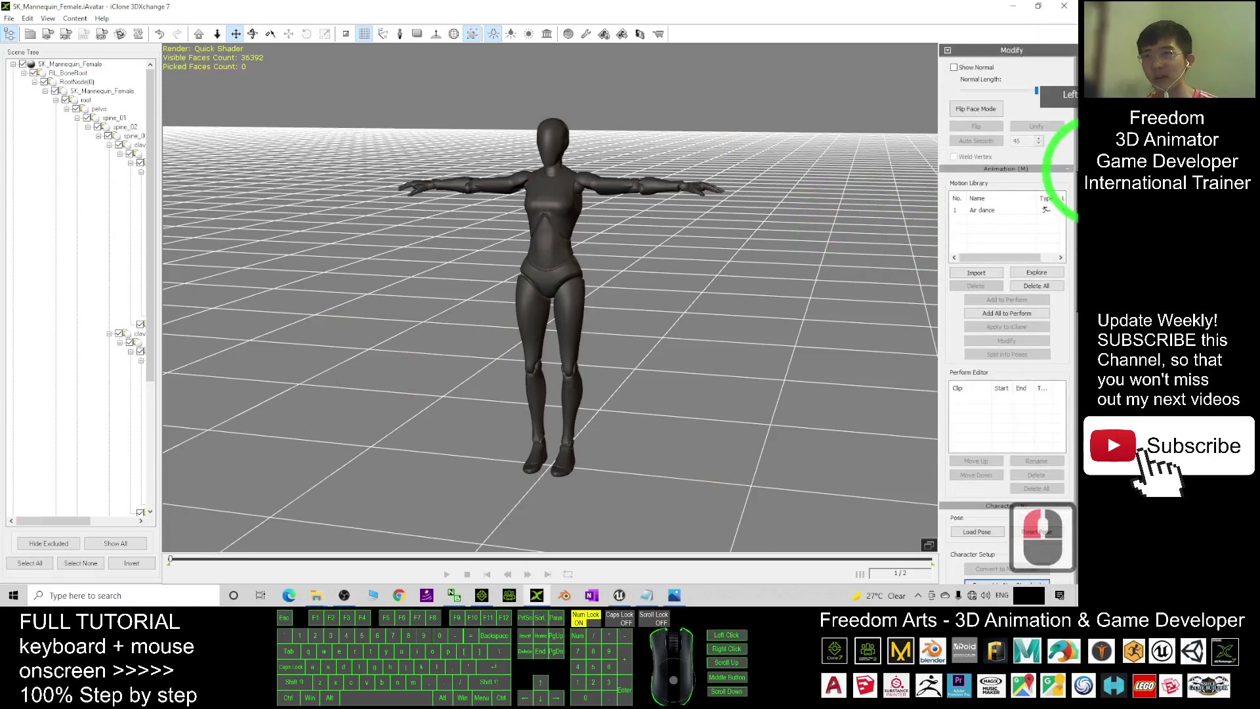
double_click(981, 210)
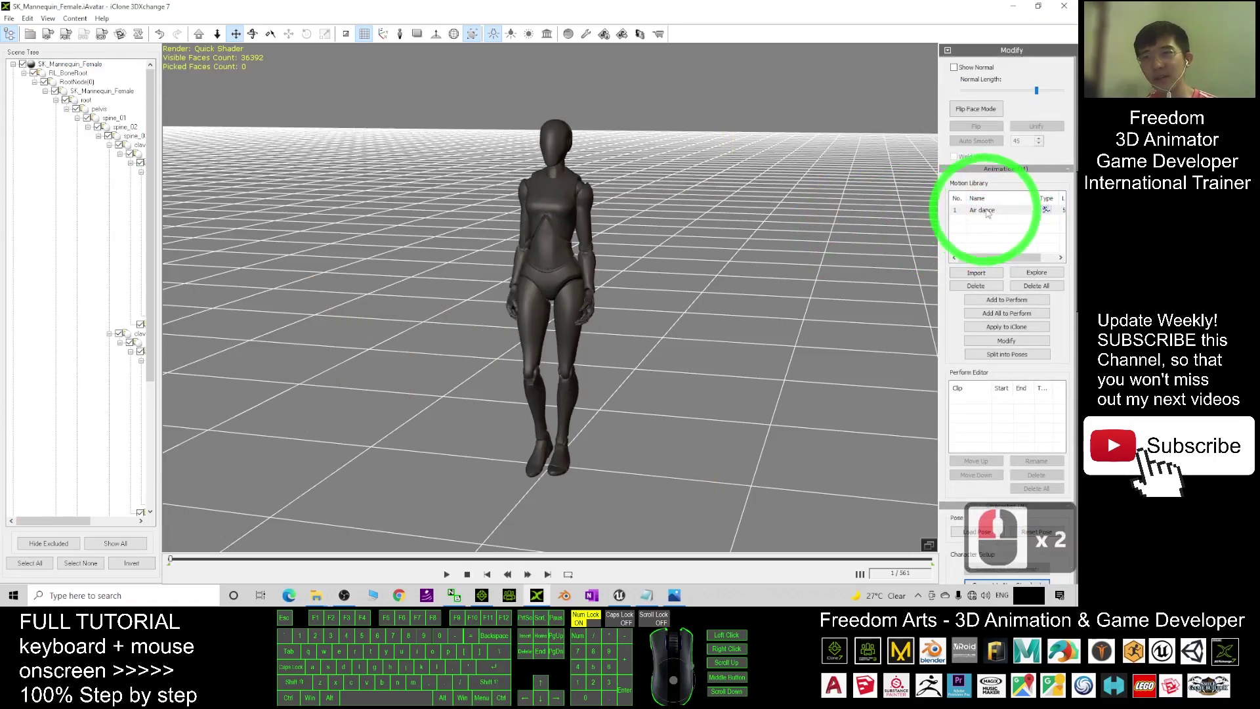
Preview the Air dance motion, add it as a 1–561 Perform clip, and minimize Explorer
left_click(445, 574)
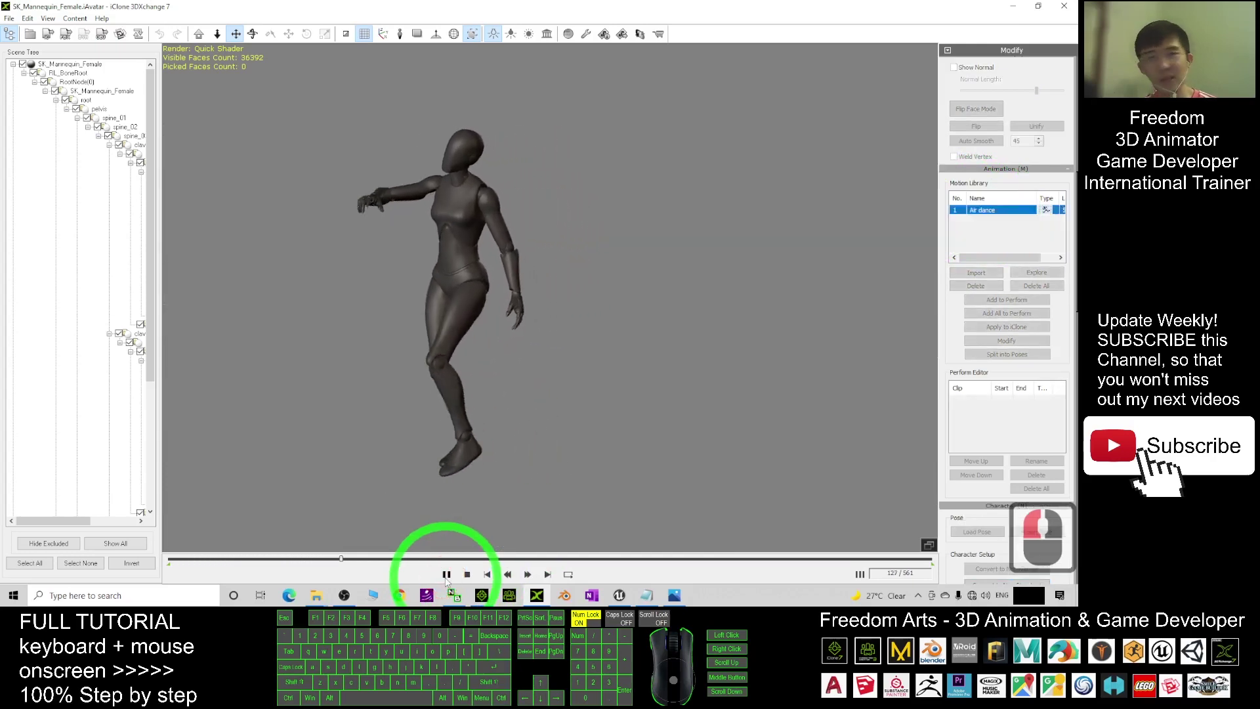
left_click(488, 575)
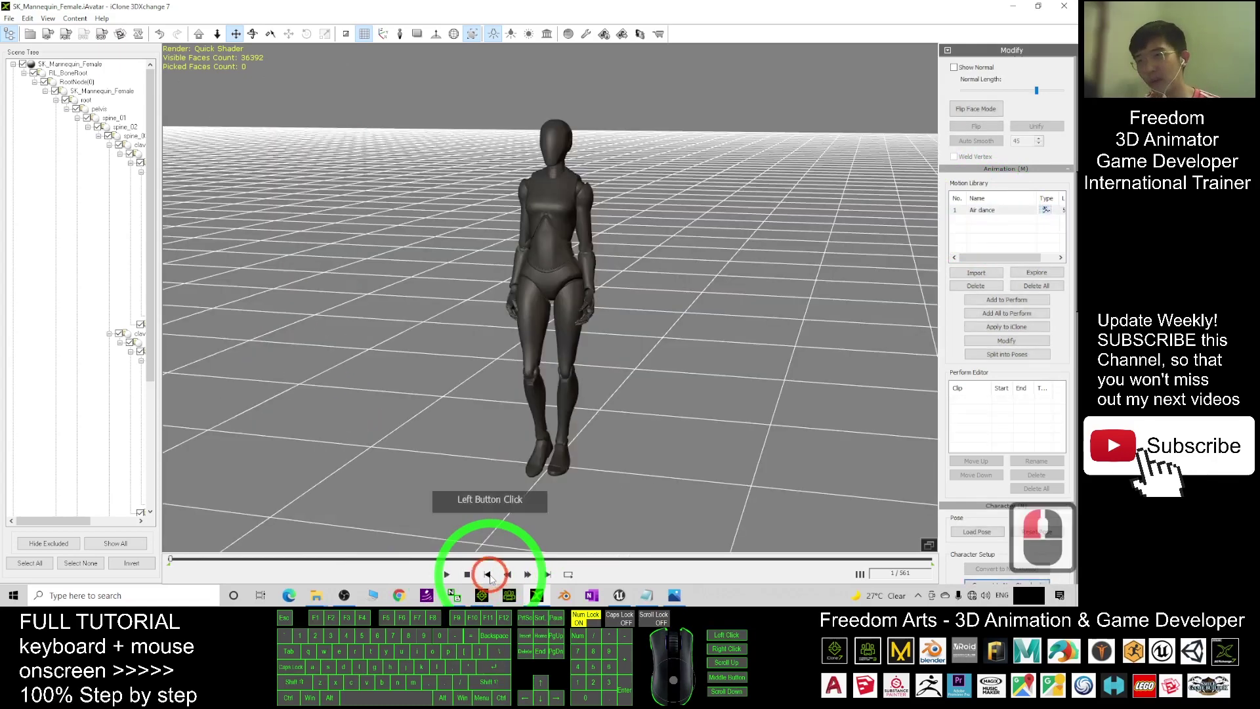
left_click(1002, 210)
left_click(998, 313)
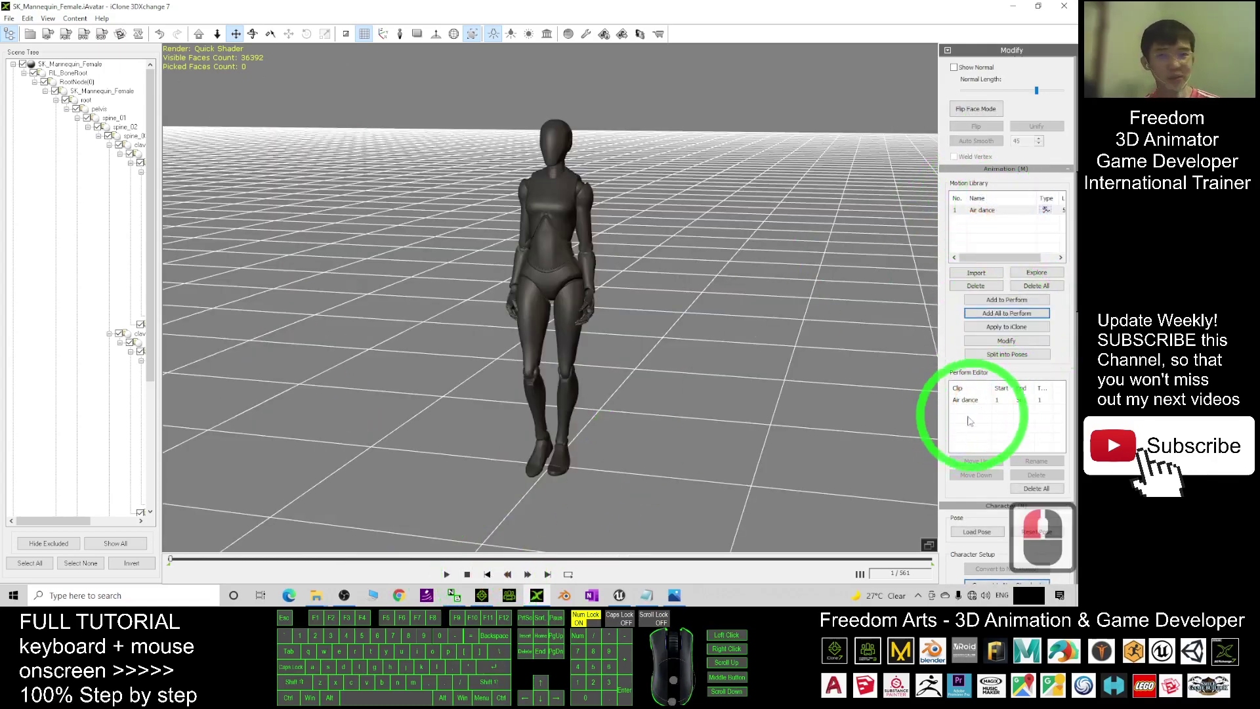
double_click(627, 5)
left_click(329, 70)
left_click(467, 76)
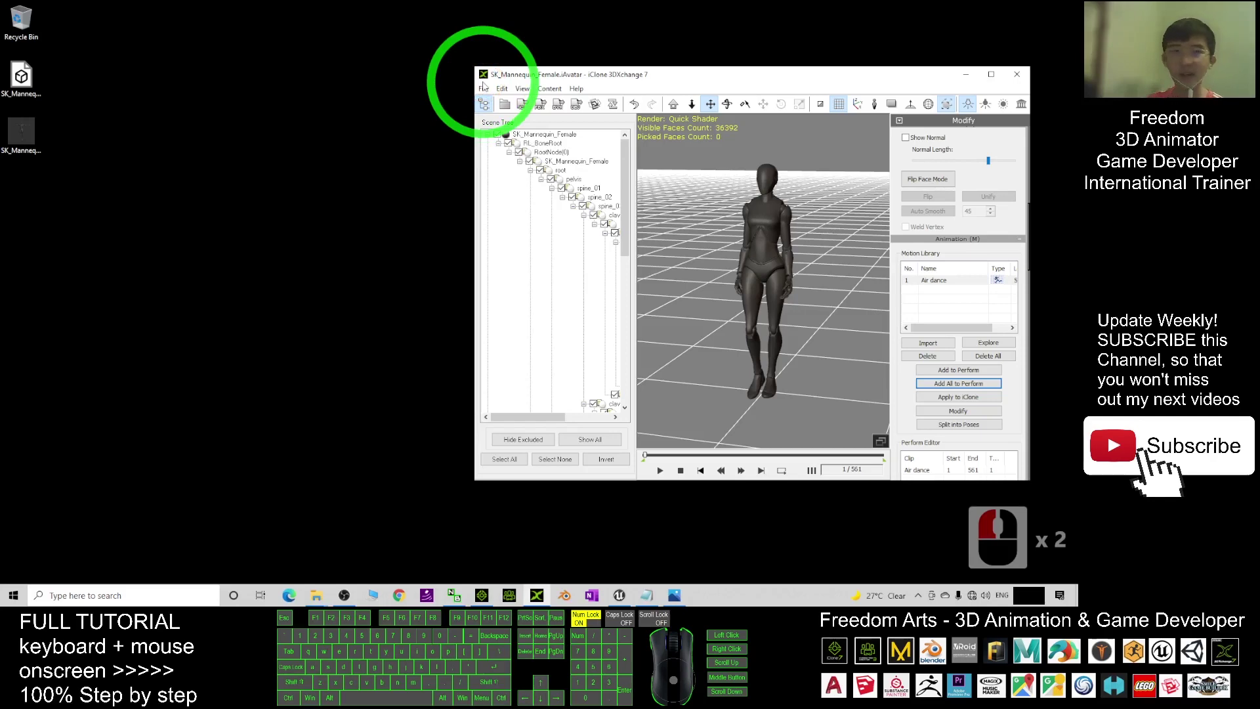
Export the mannequin as SK_Mannequin_Female_Air dance.fbx to the Desktop using the GameEngine_Unreal preset
left_click(540, 104)
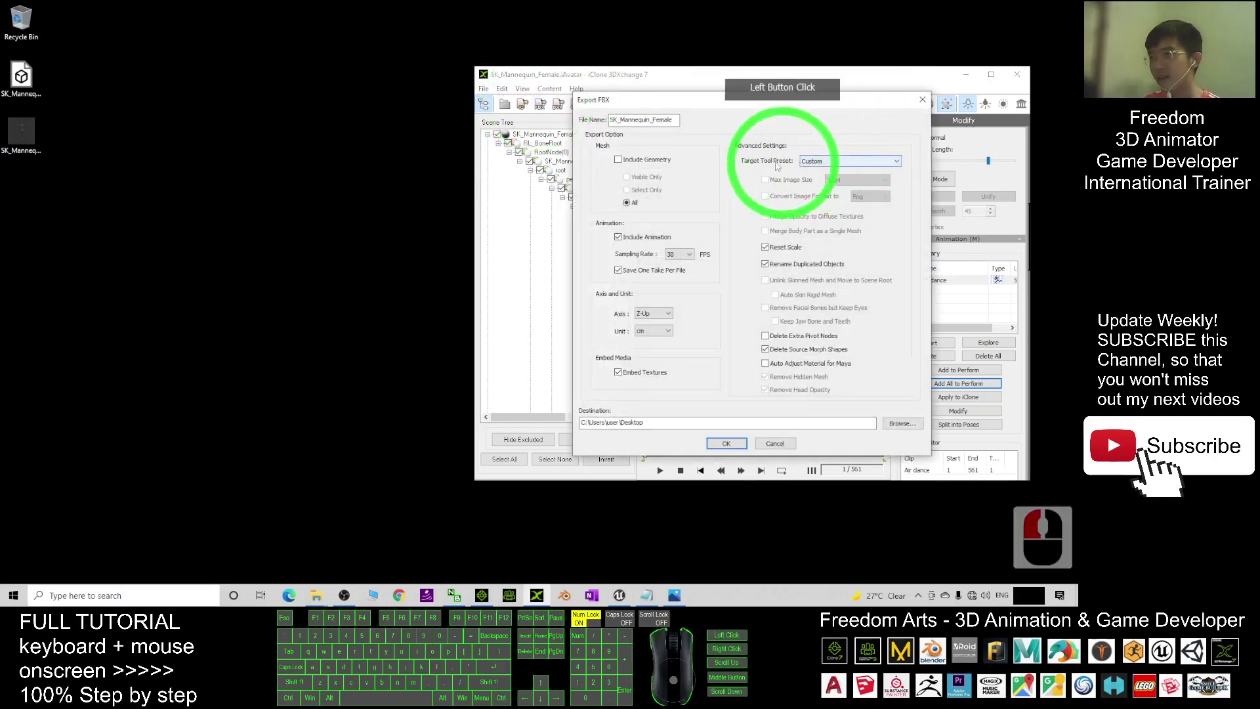
left_click(832, 162)
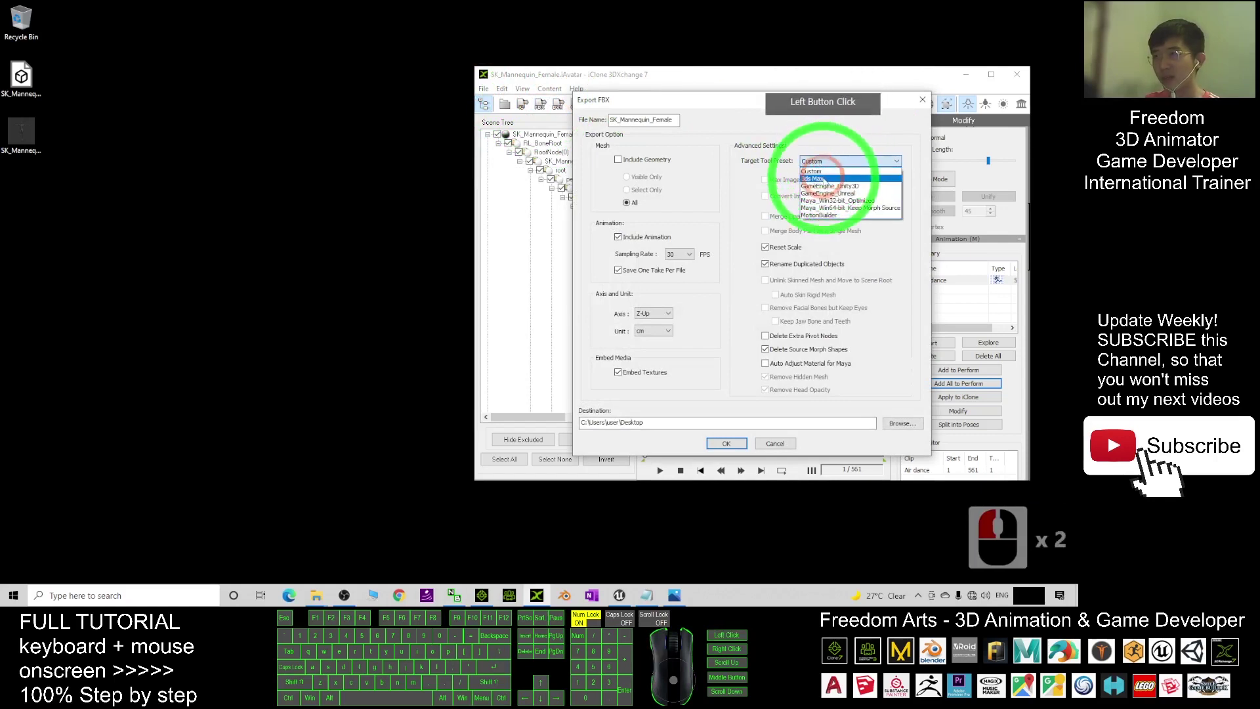
left_click(828, 193)
left_click(617, 159)
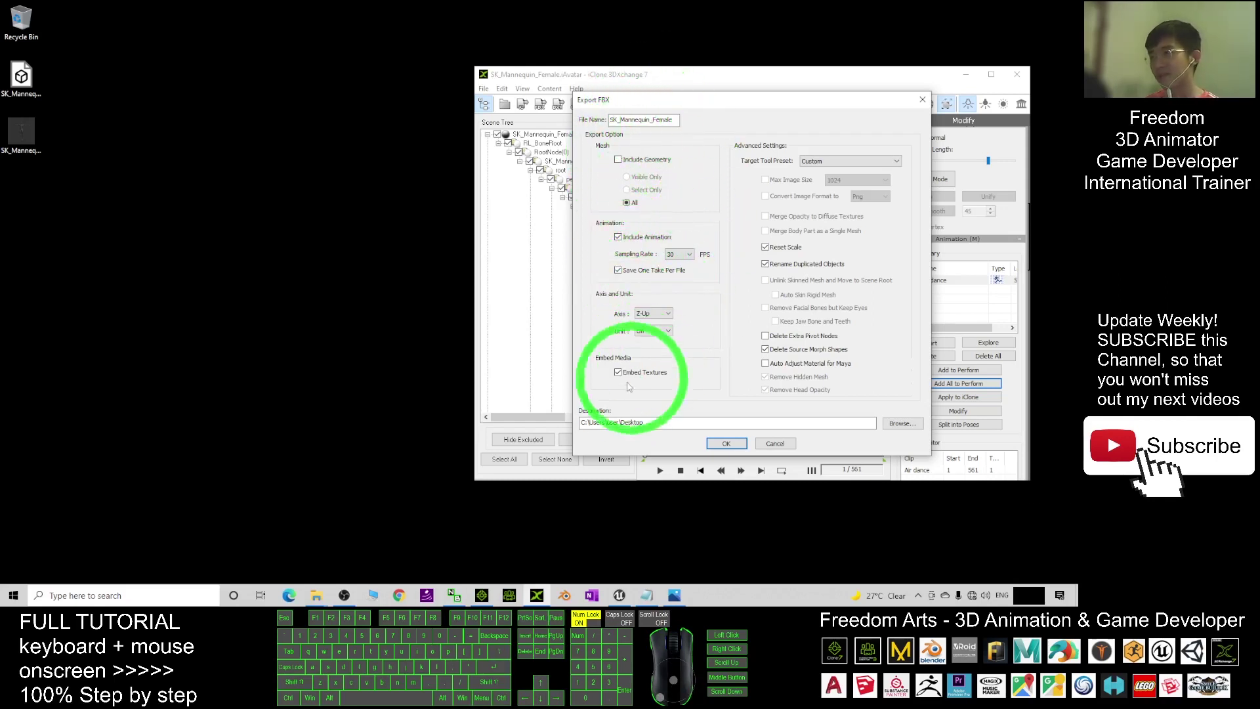
left_click(905, 424)
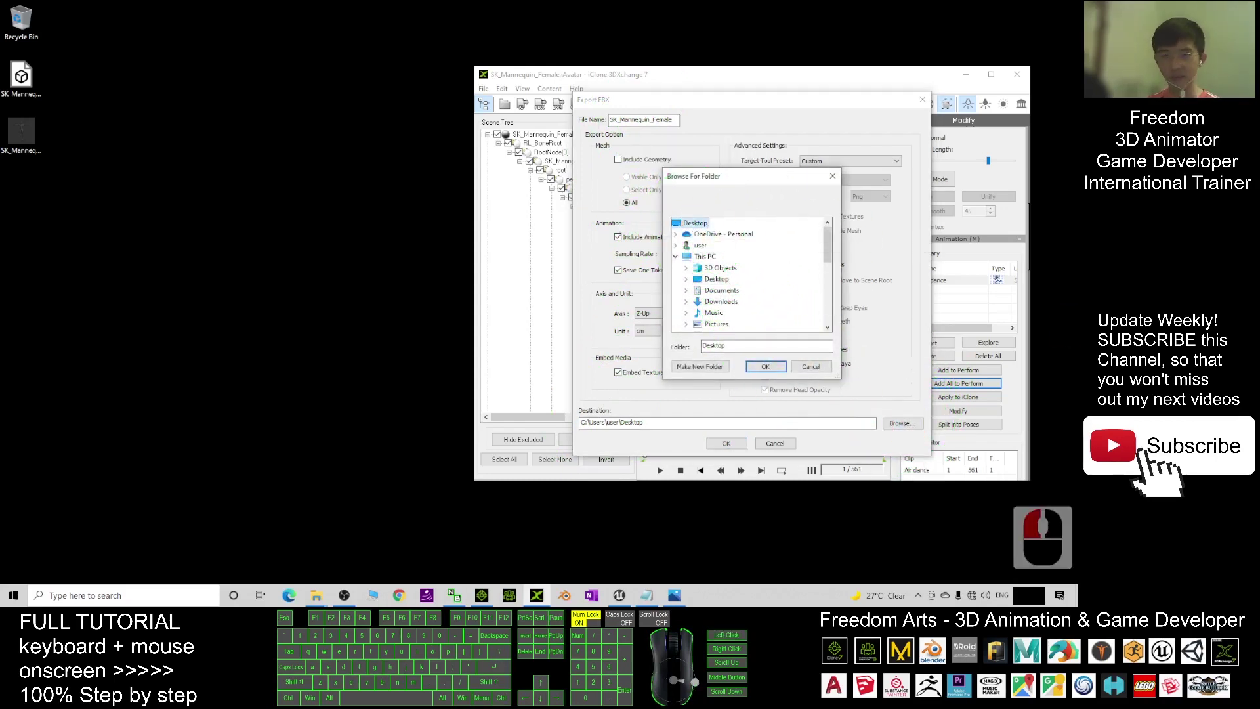
left_click(828, 348)
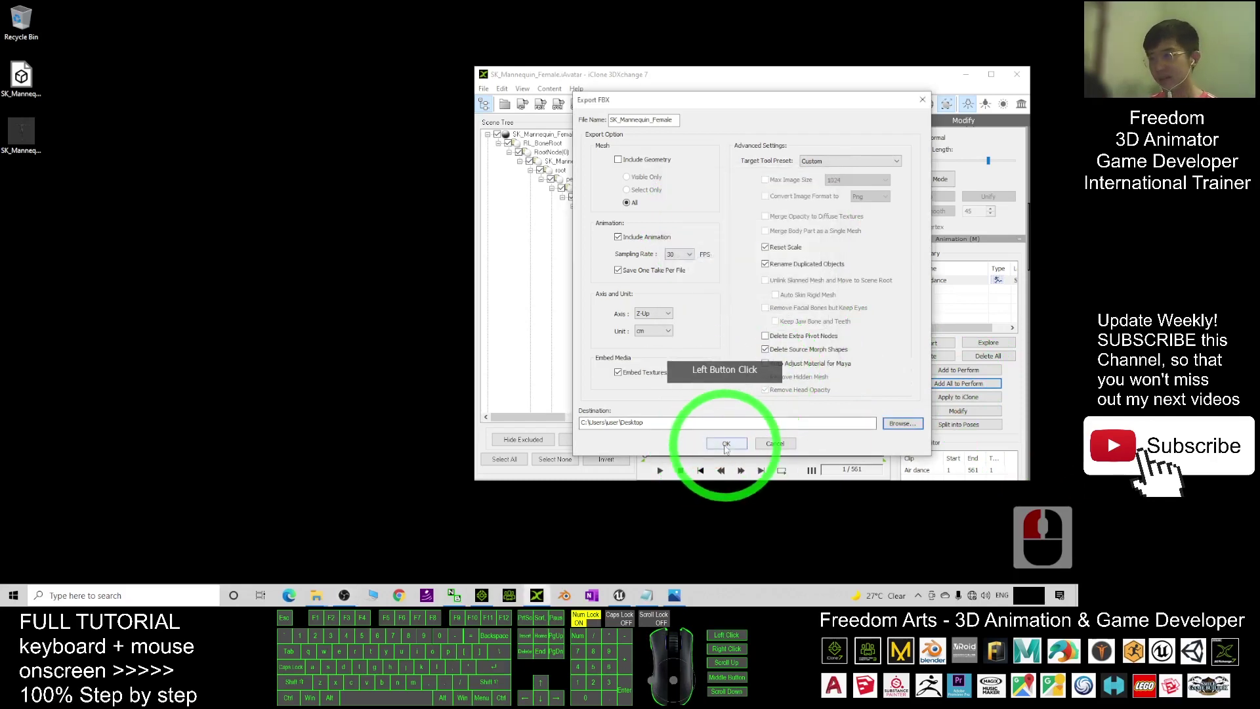
left_click(725, 443)
left_click(849, 313)
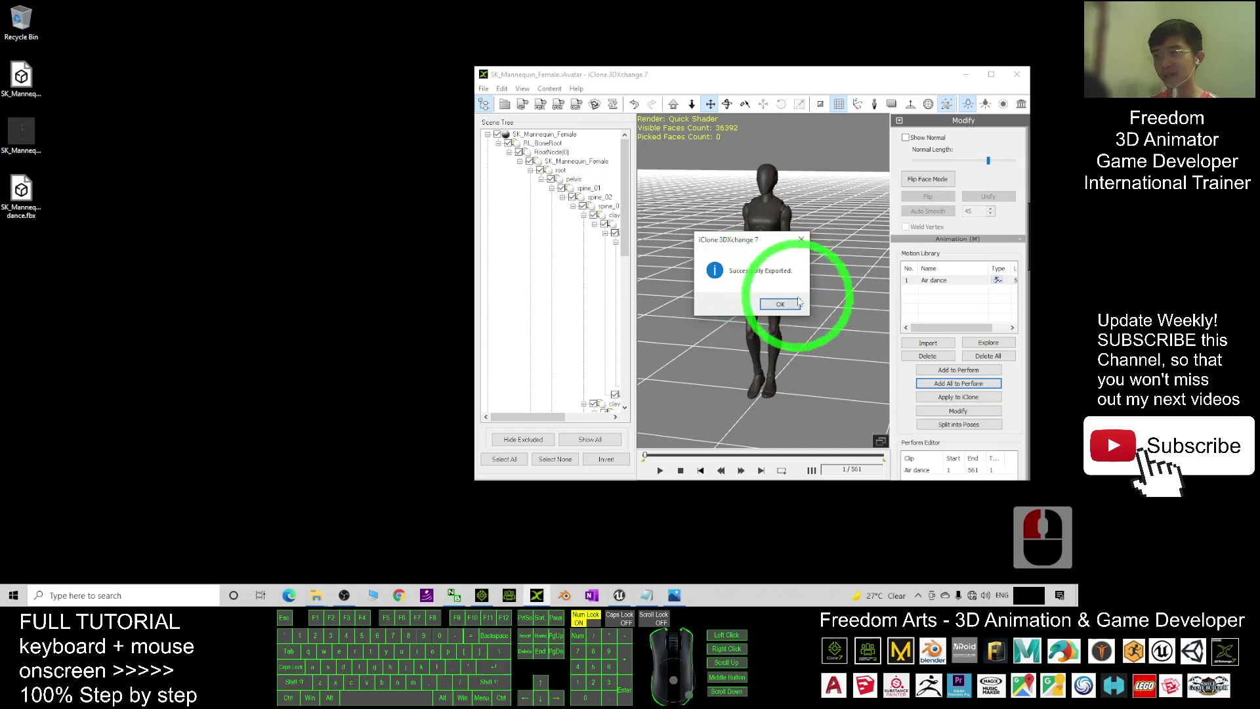
left_click(797, 307)
Select the exported FBX file on the Desktop and bring the Unreal editor forward
left_click(183, 295)
left_click(22, 209)
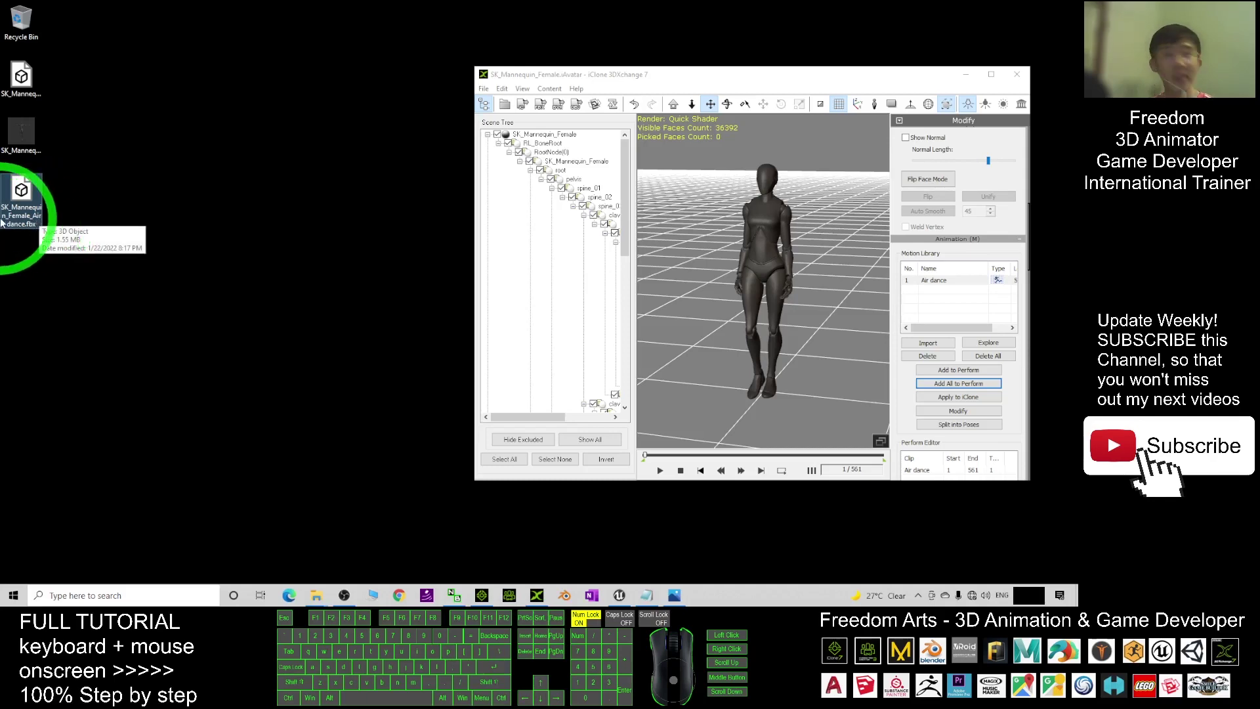
left_click(620, 595)
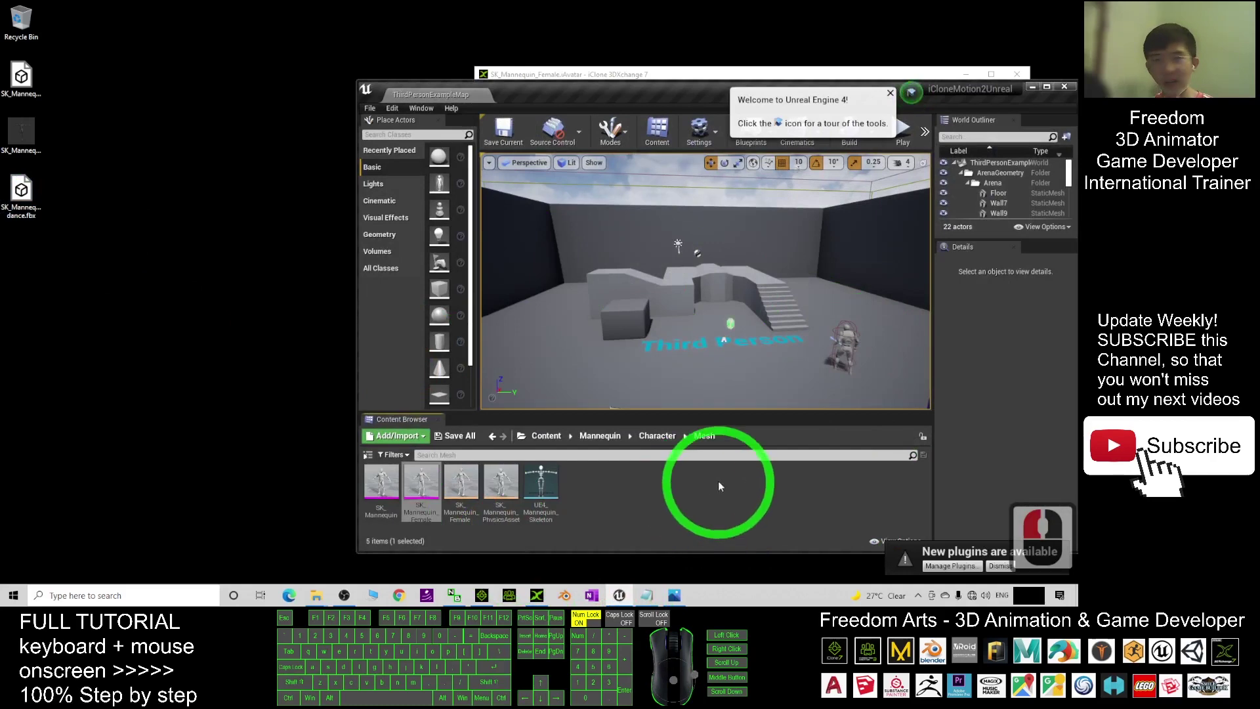
Preview the SK_Mannequin and SK_Mannequin_Female meshes, then open UE4_Mannequin_Skeleton
left_click(624, 513)
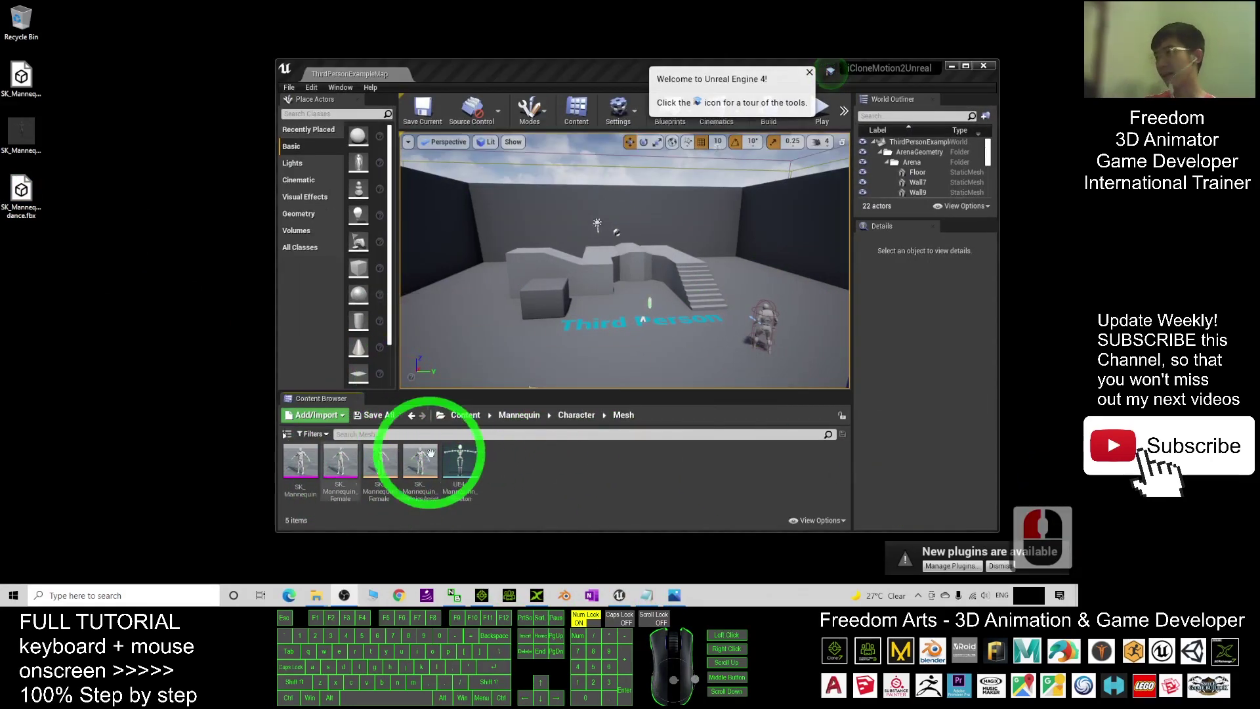
mouse_move(339, 467)
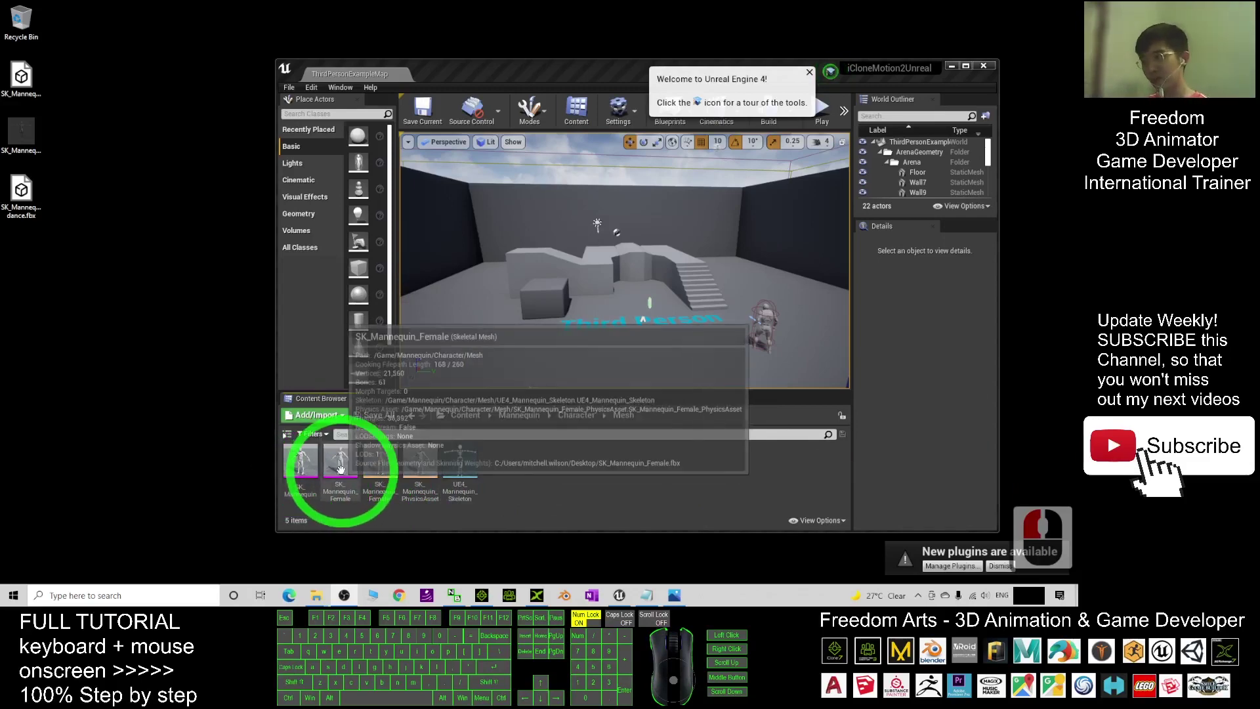
double_click(299, 466)
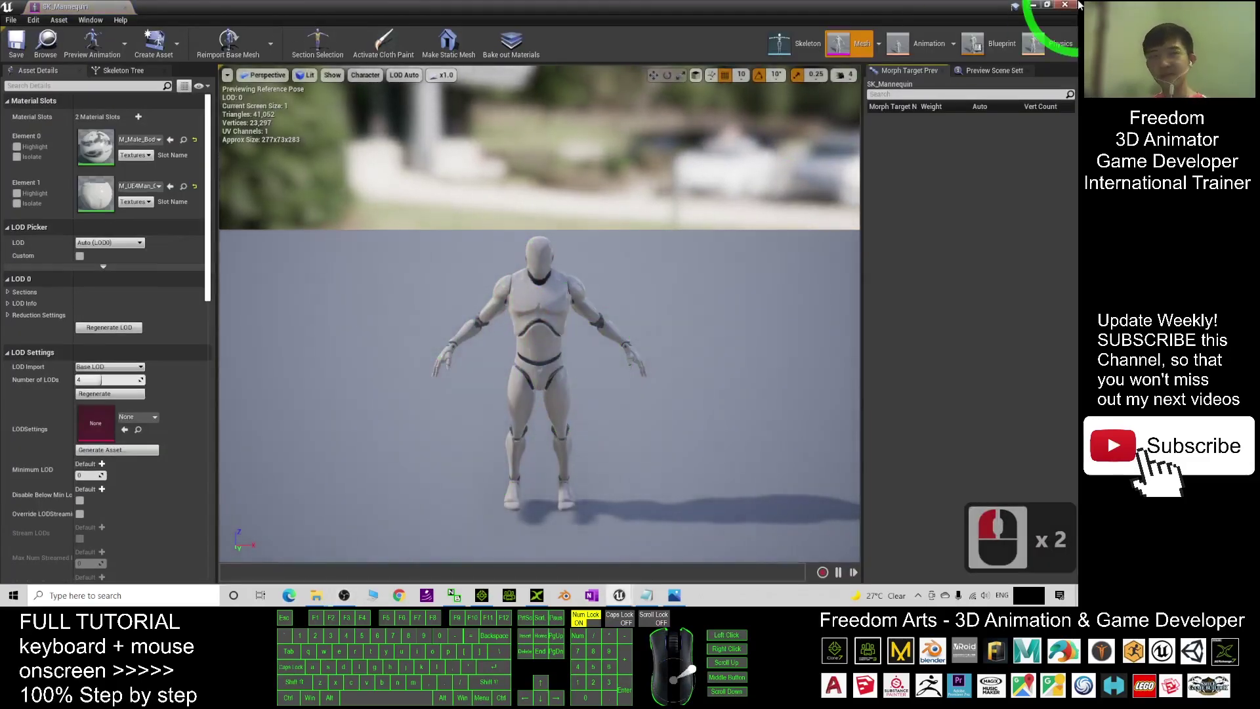
left_click(1062, 6)
double_click(339, 463)
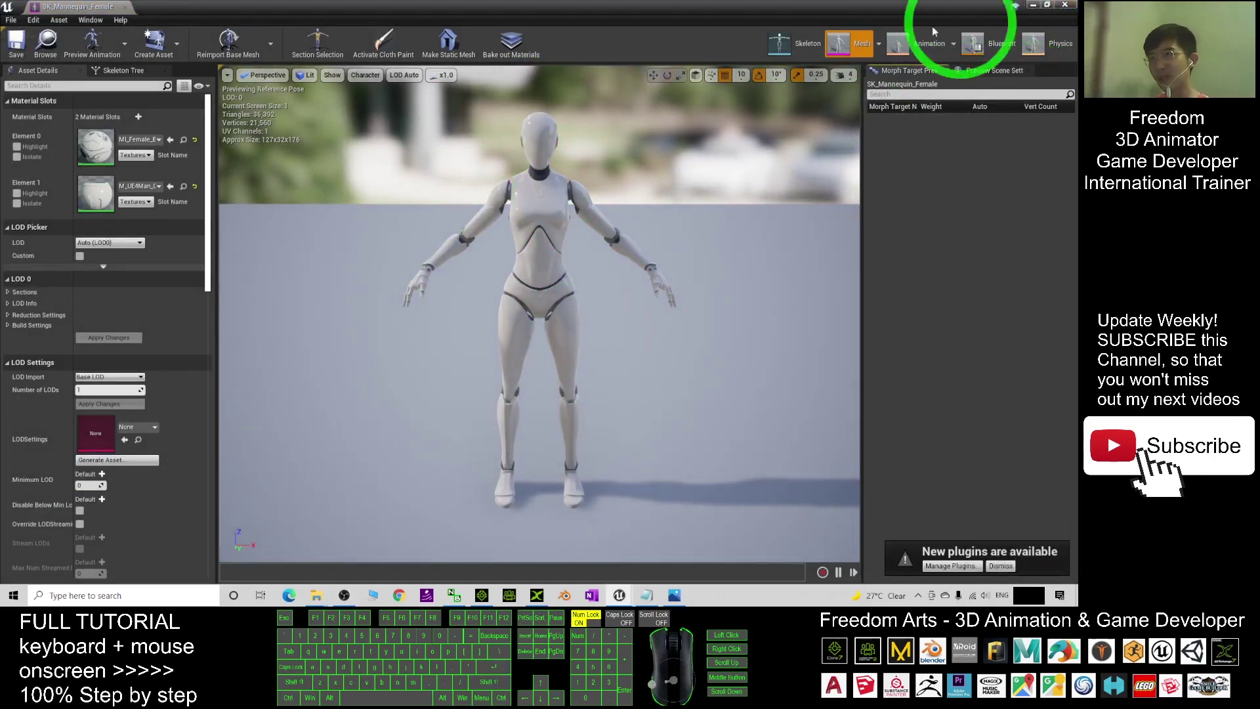
left_click(1065, 5)
left_click(335, 481)
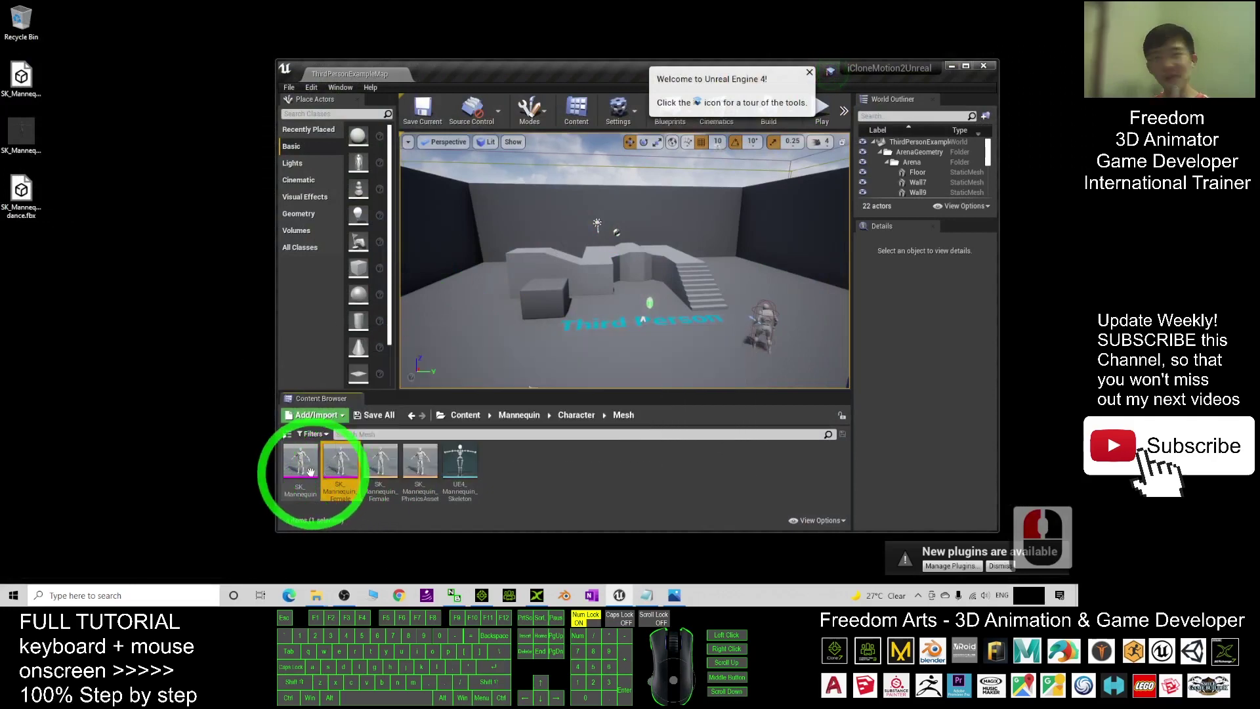
left_click(510, 491)
double_click(462, 467)
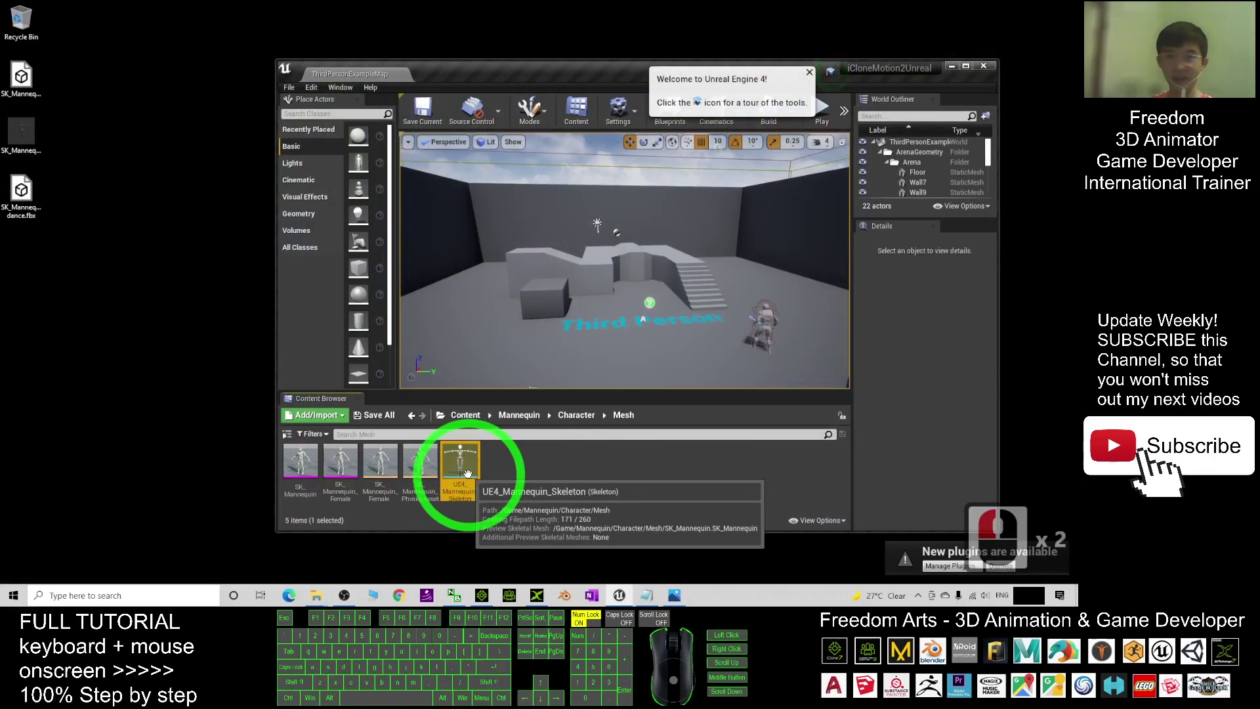
Check that SK_Mannequin_Female and SK_Mannequin both use UE4_Mannequin_Skeleton, closing each editor afterwards
double_click(331, 466)
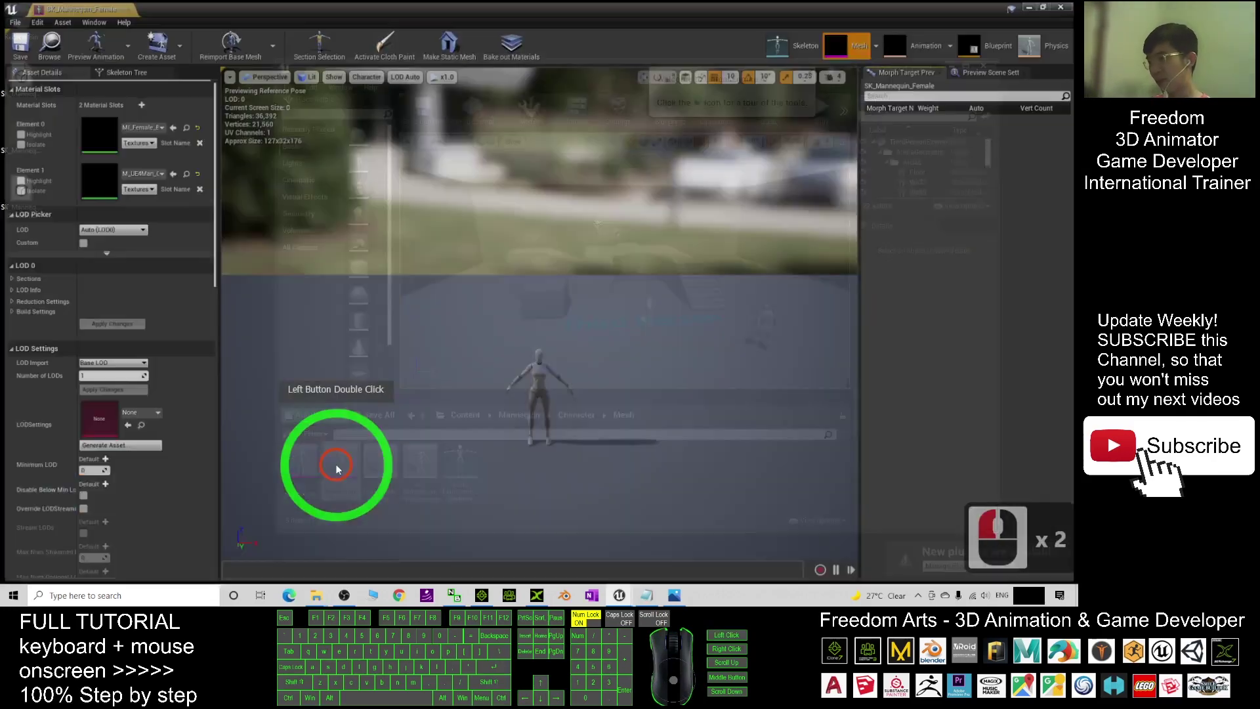
left_click(814, 51)
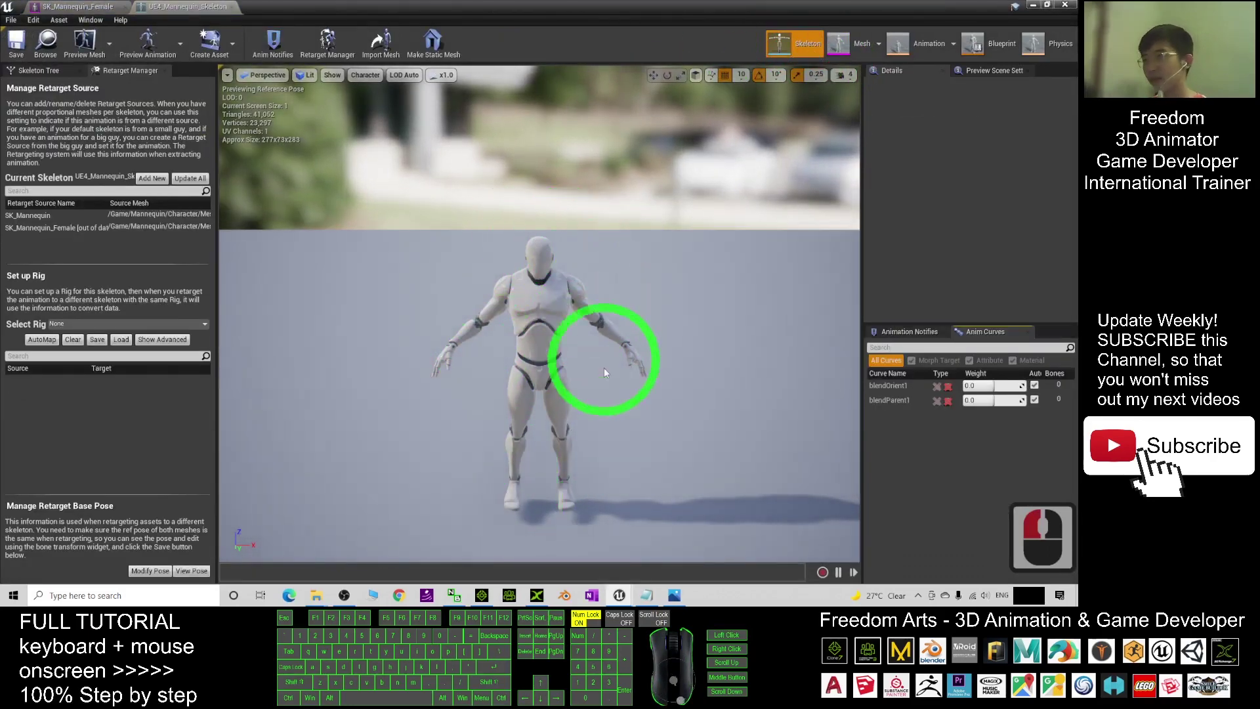
left_click(1042, 6)
left_click(1061, 8)
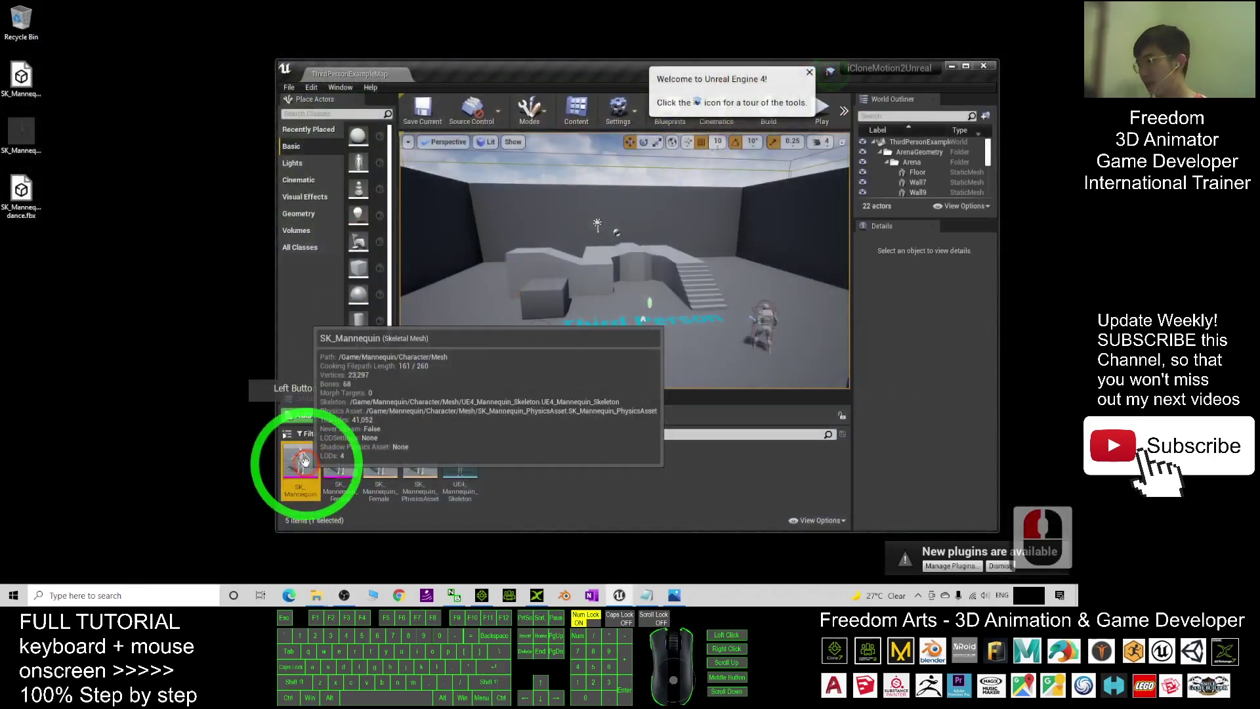
double_click(304, 464)
left_click(787, 45)
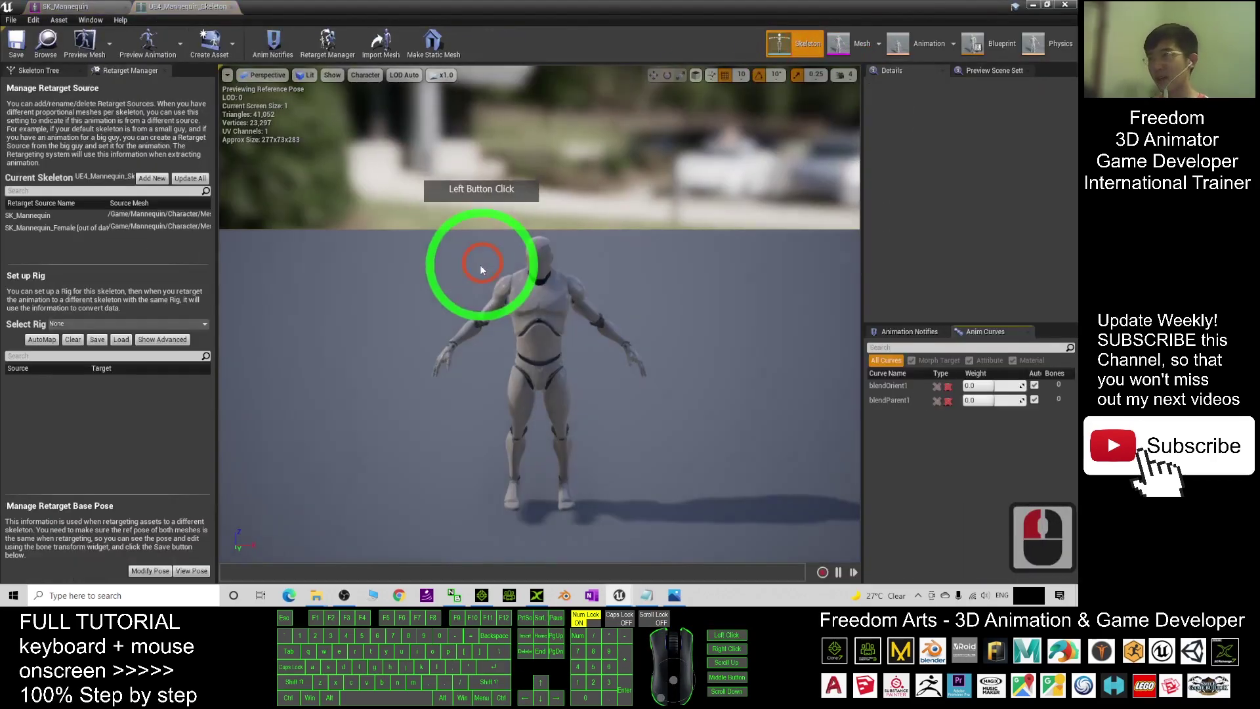
left_click(1011, 6)
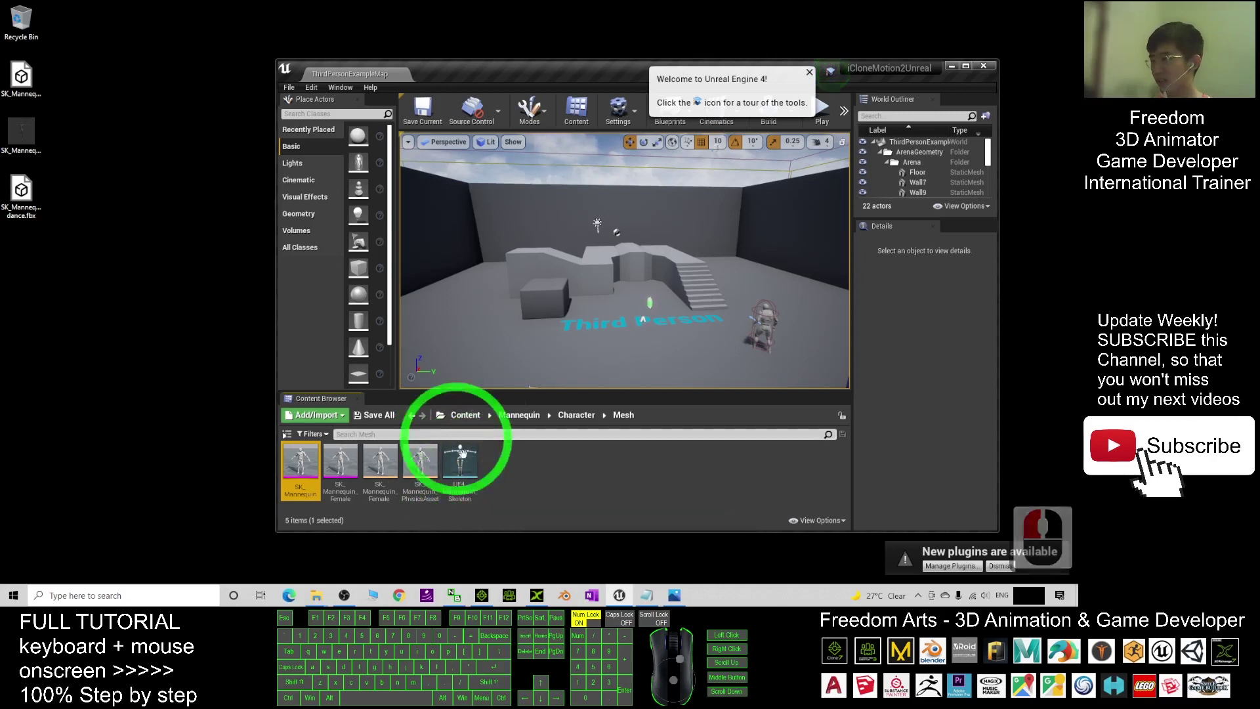
Duplicate UE4_Mannequin_Skeleton and name the copy MannequinFemaleSkeleton
left_click(514, 481)
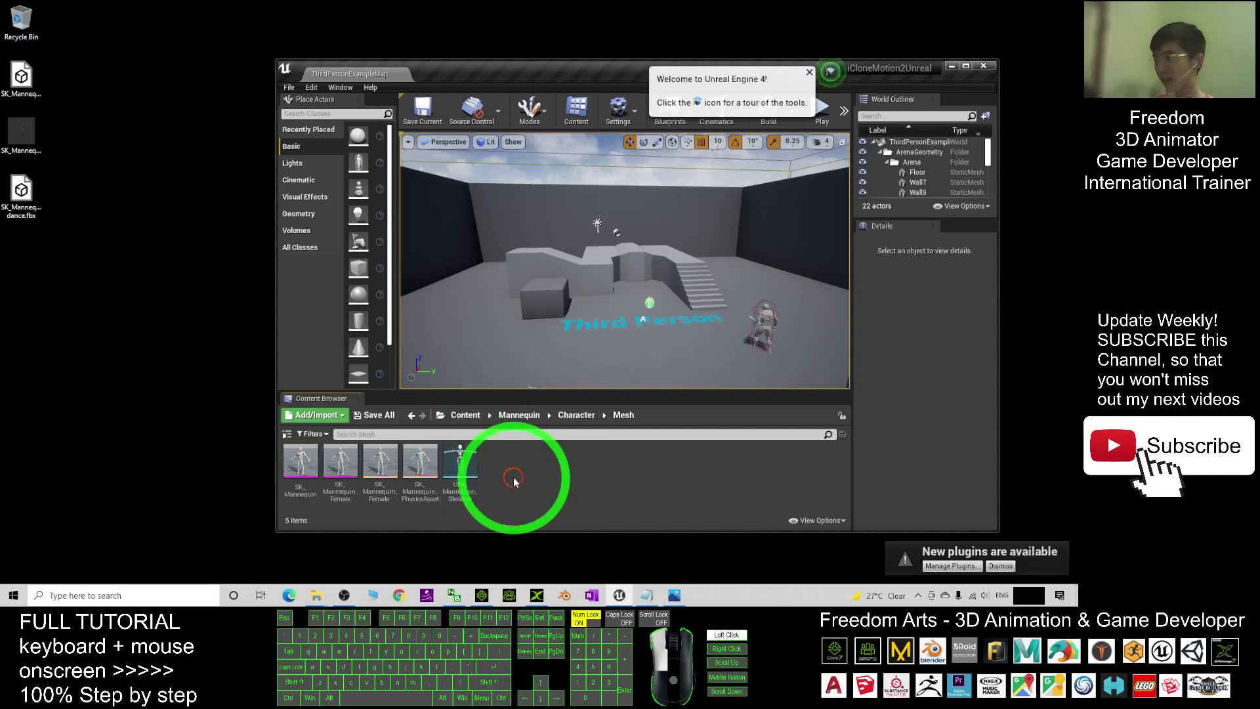
right_click(463, 464)
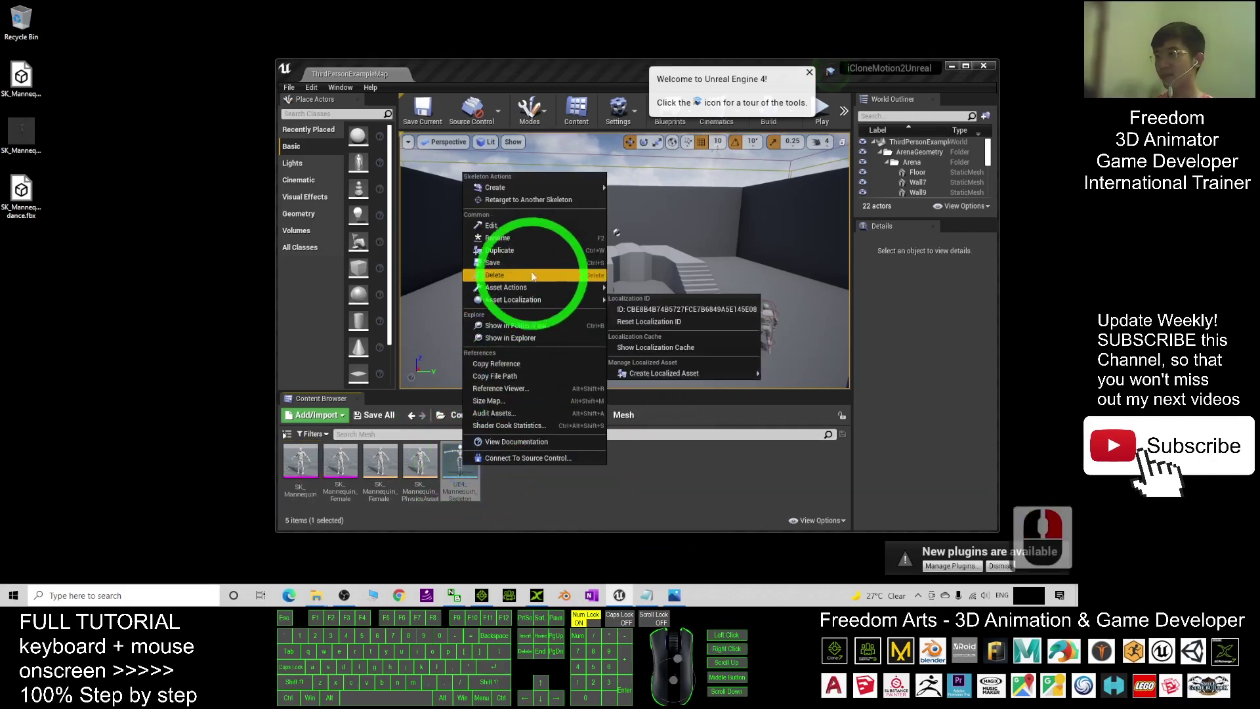
left_click(517, 250)
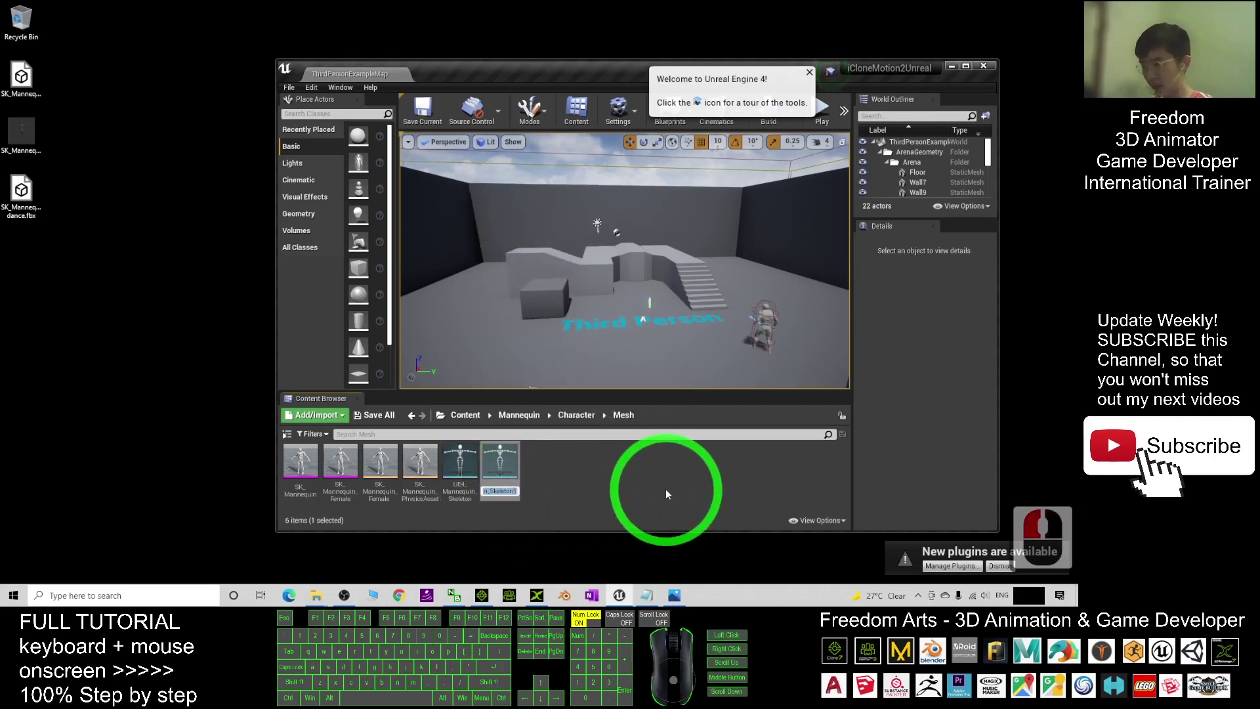
type("Manne")
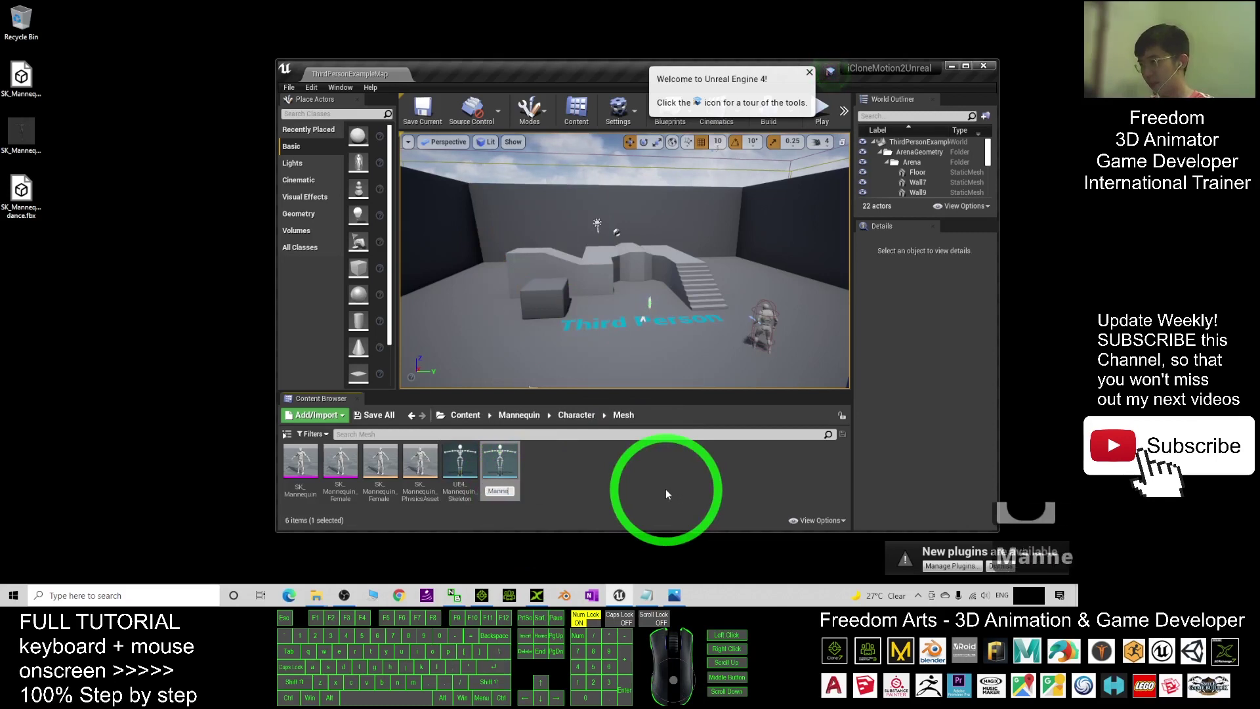
type("quinFeamel")
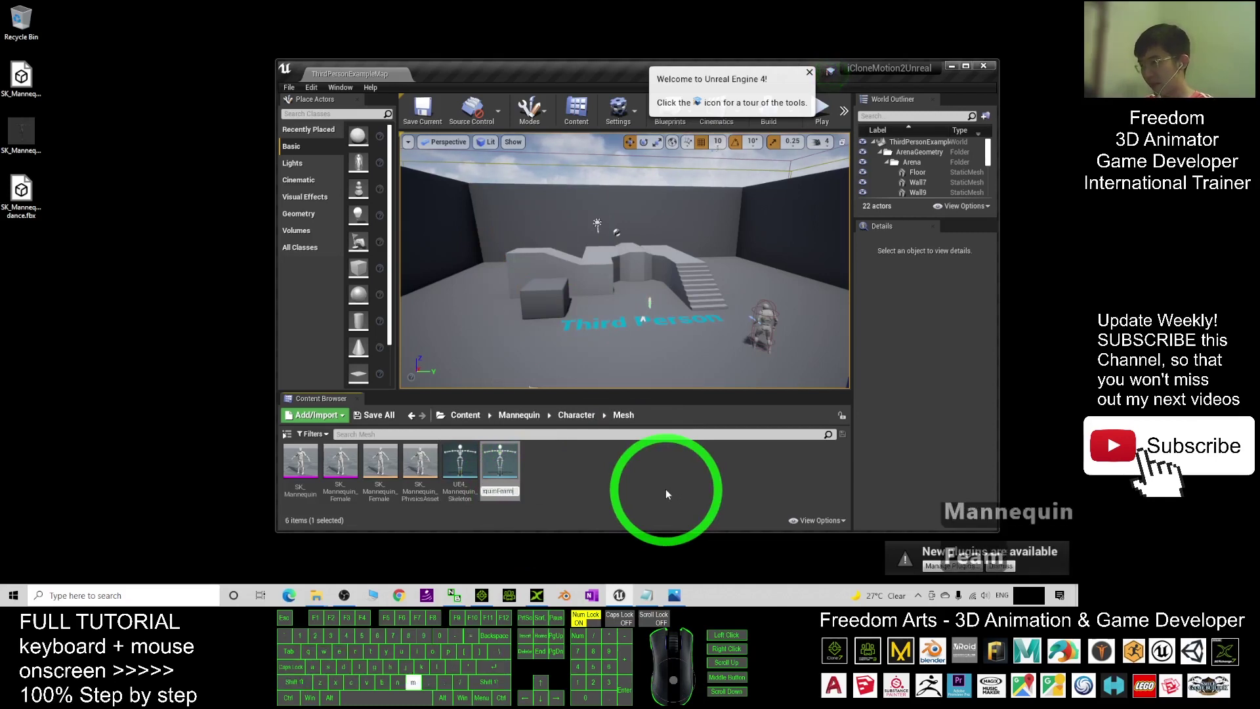
key("BackSpace")
key("BackSpace")
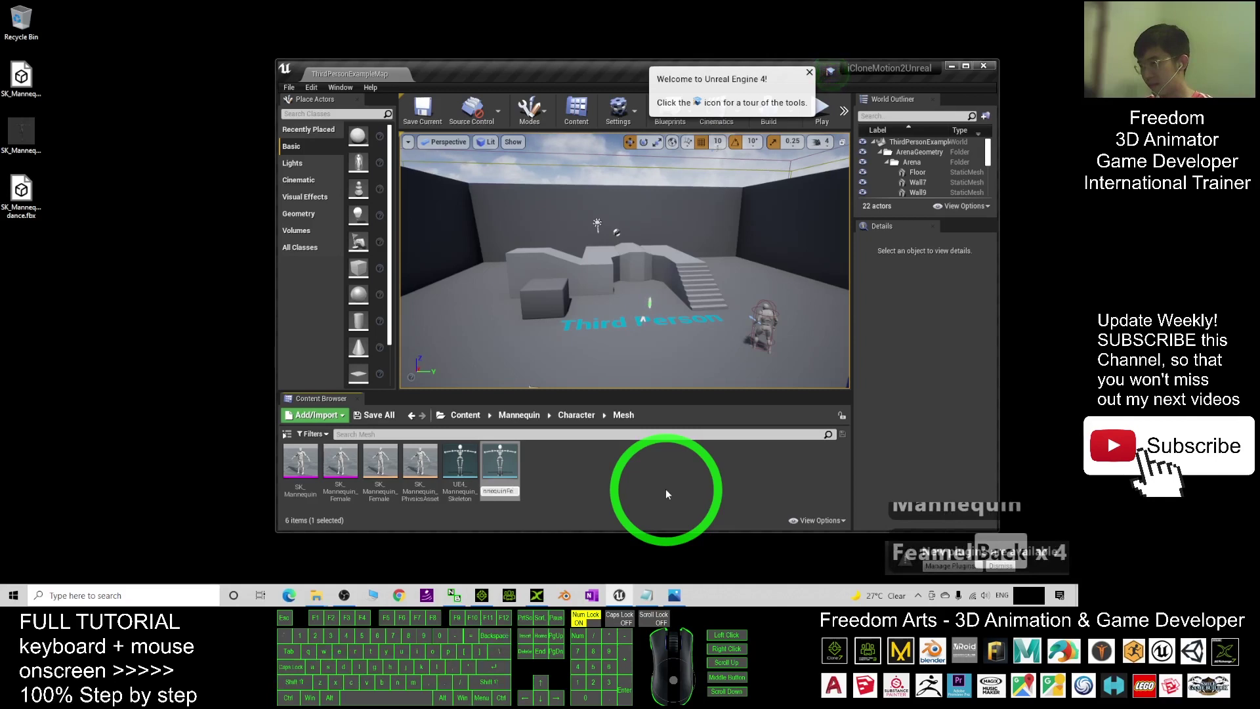
type("maleSkeleton")
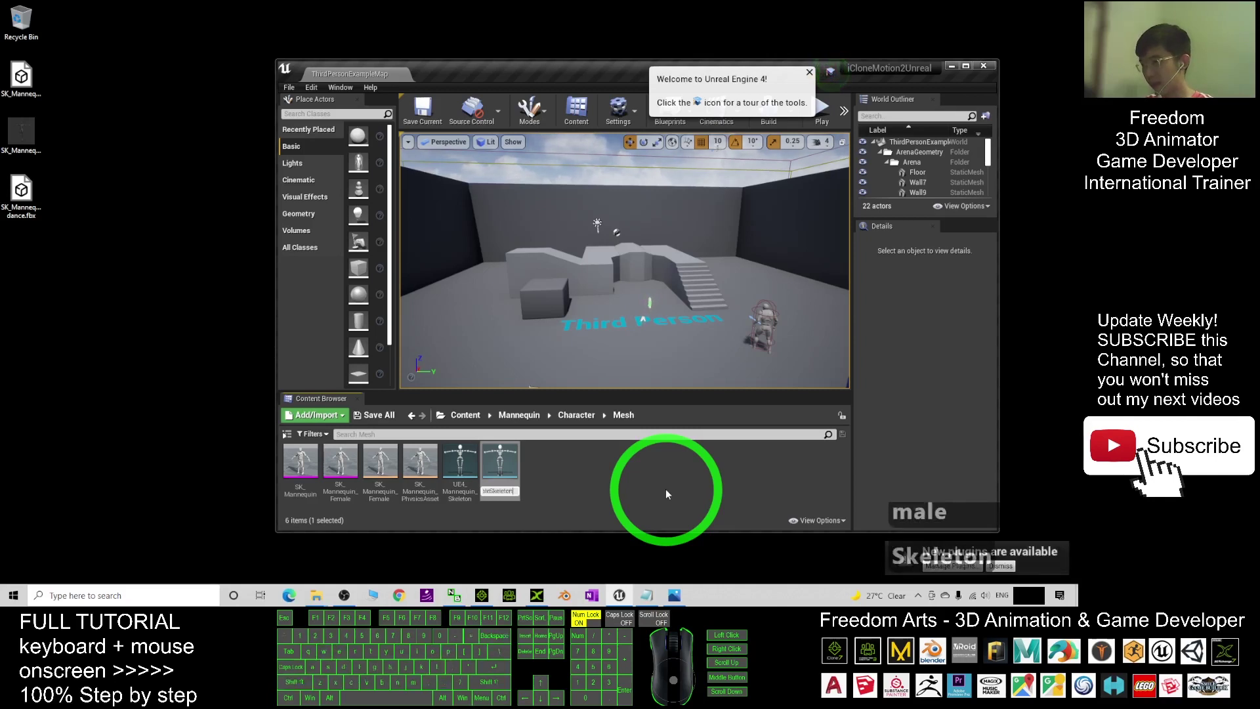
key("Return")
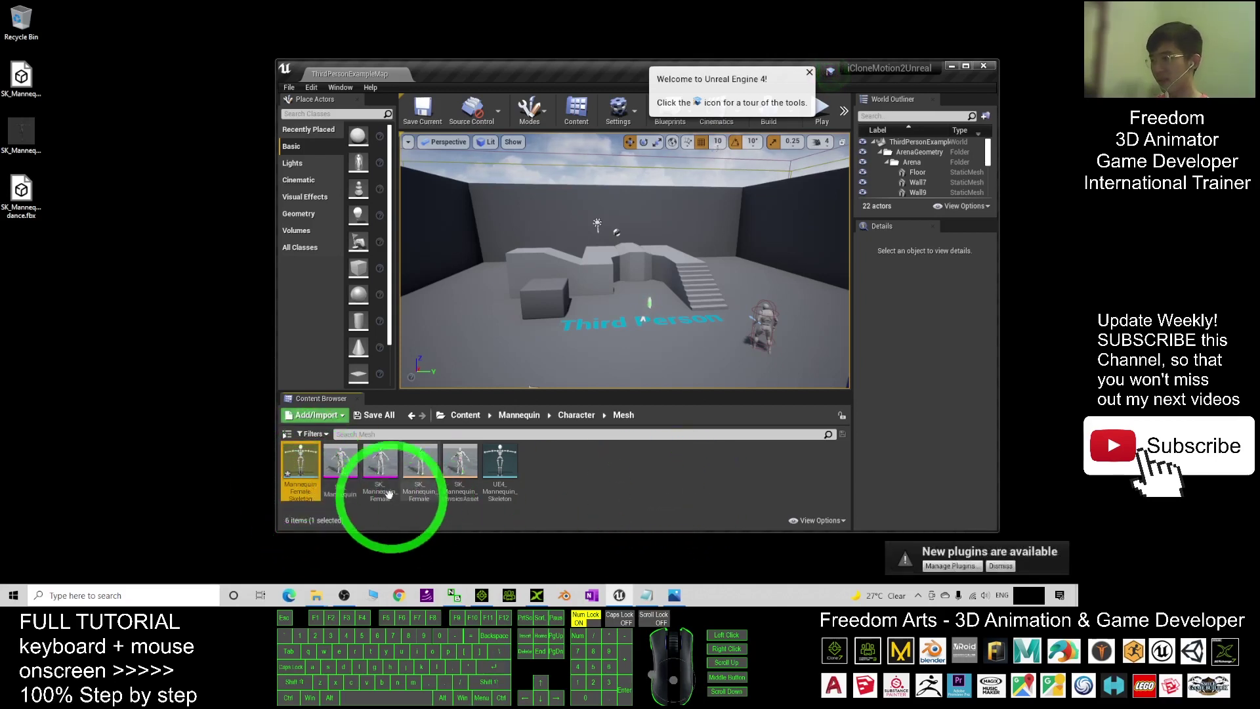
Reassign SK_Mannequin_Female to MannequinFemaleSkeleton through Skeleton > Assign Skeleton and accept
right_click(382, 467)
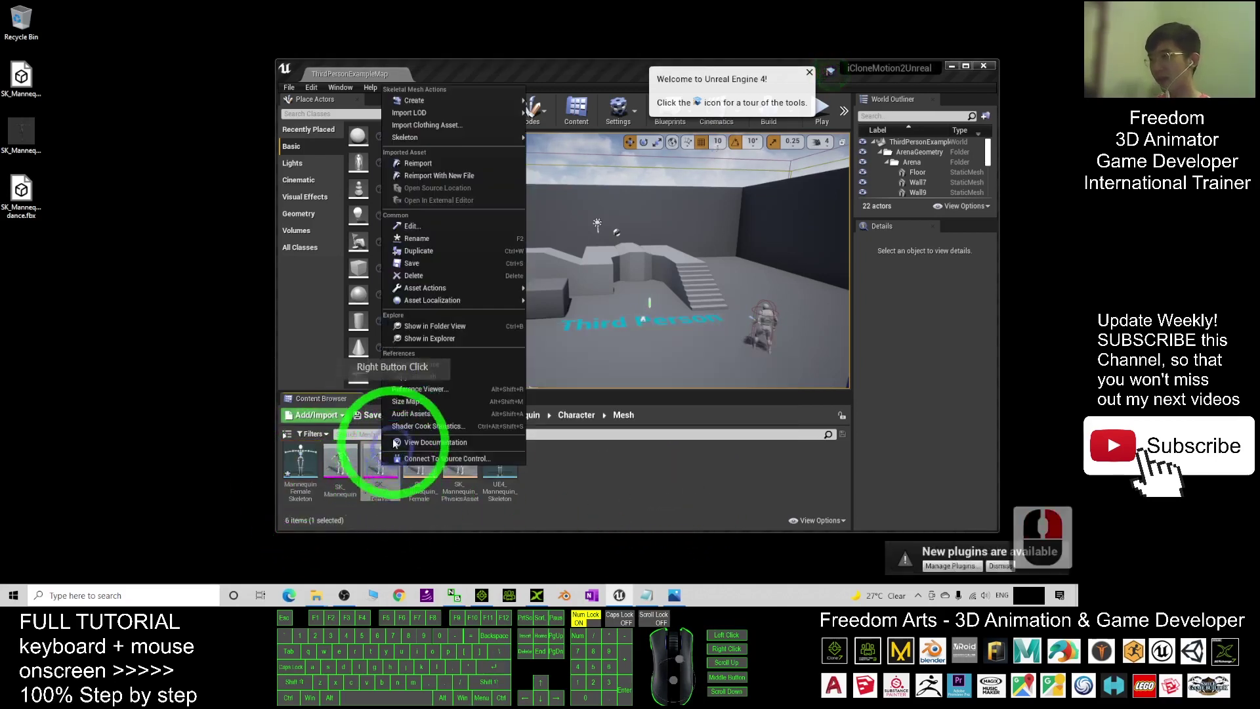
left_click(461, 137)
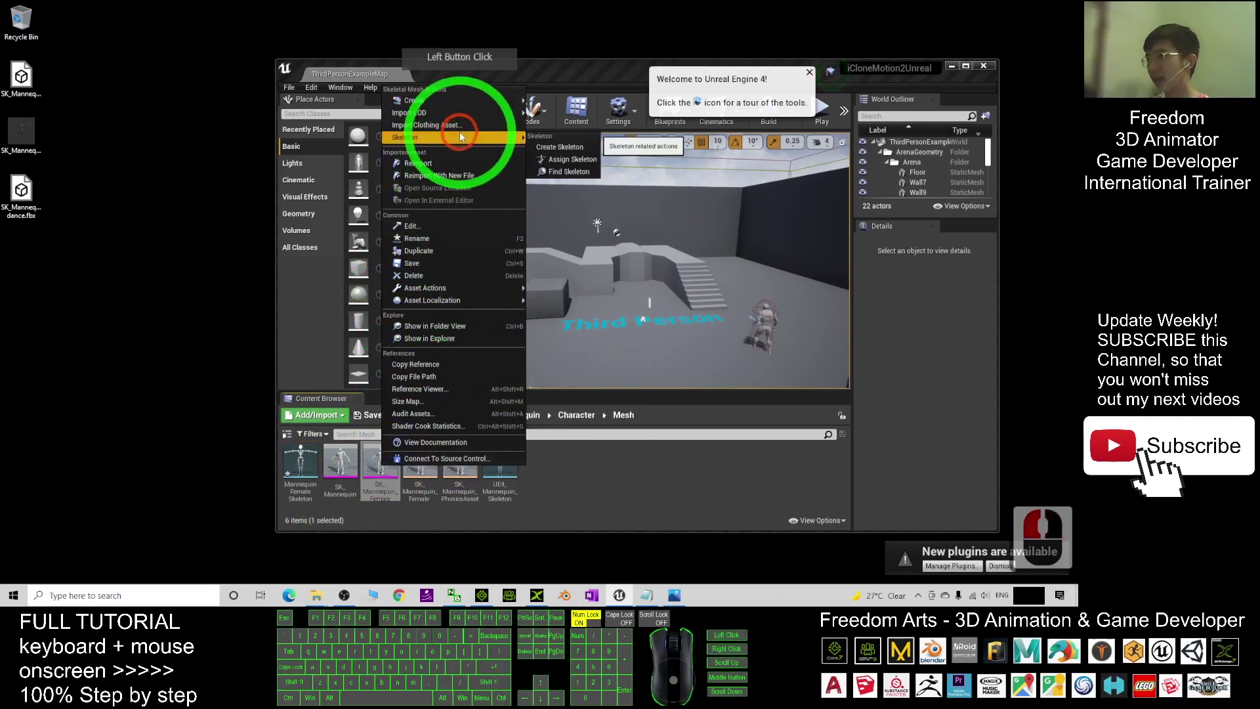
left_click(565, 161)
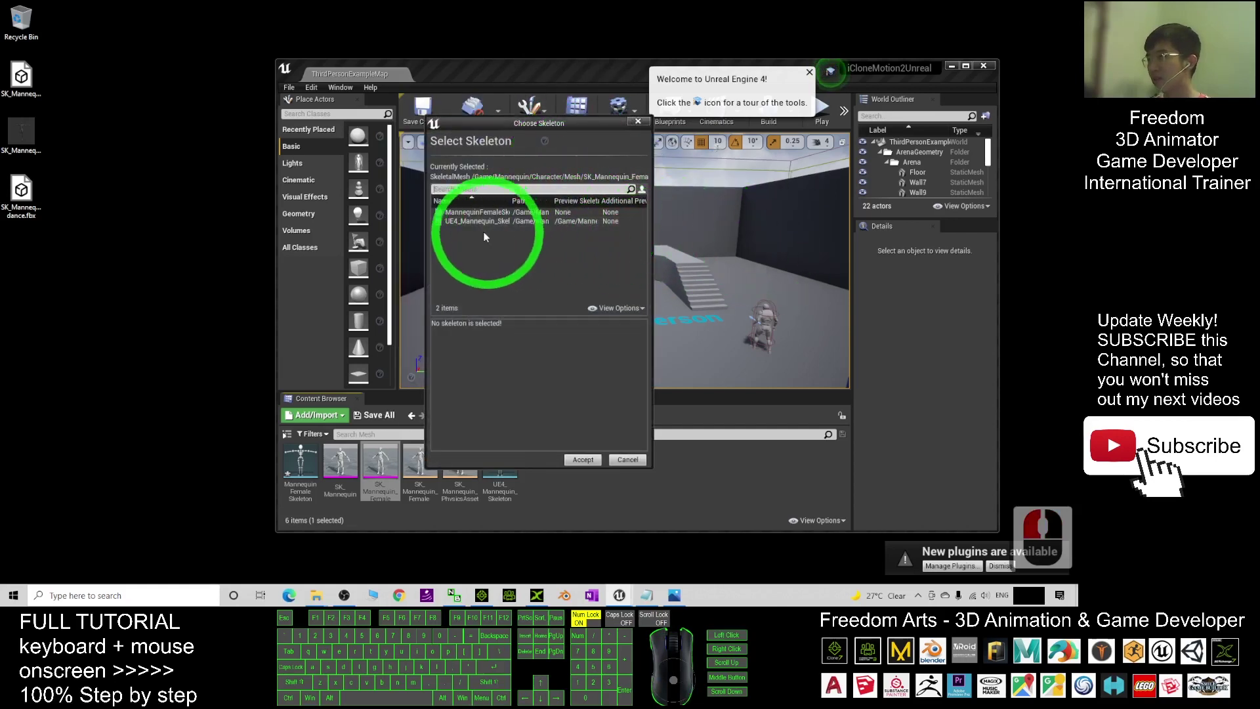
left_click_drag(519, 200, 549, 200)
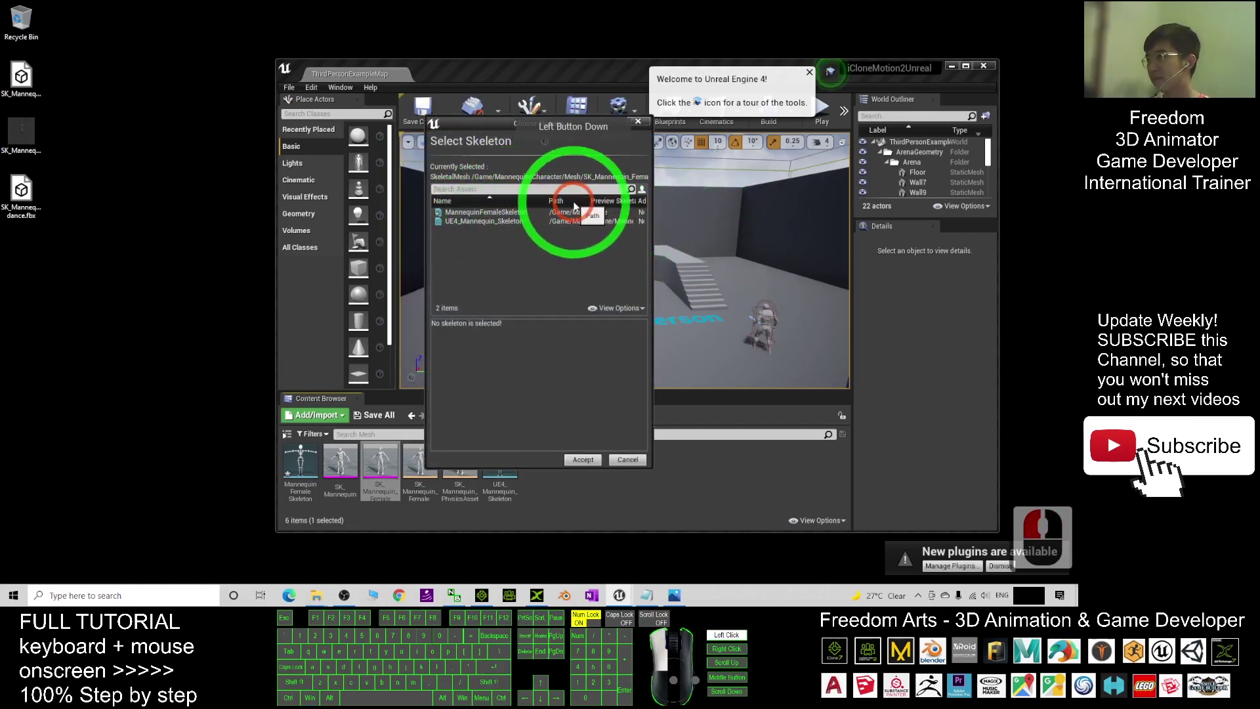
left_click(475, 212)
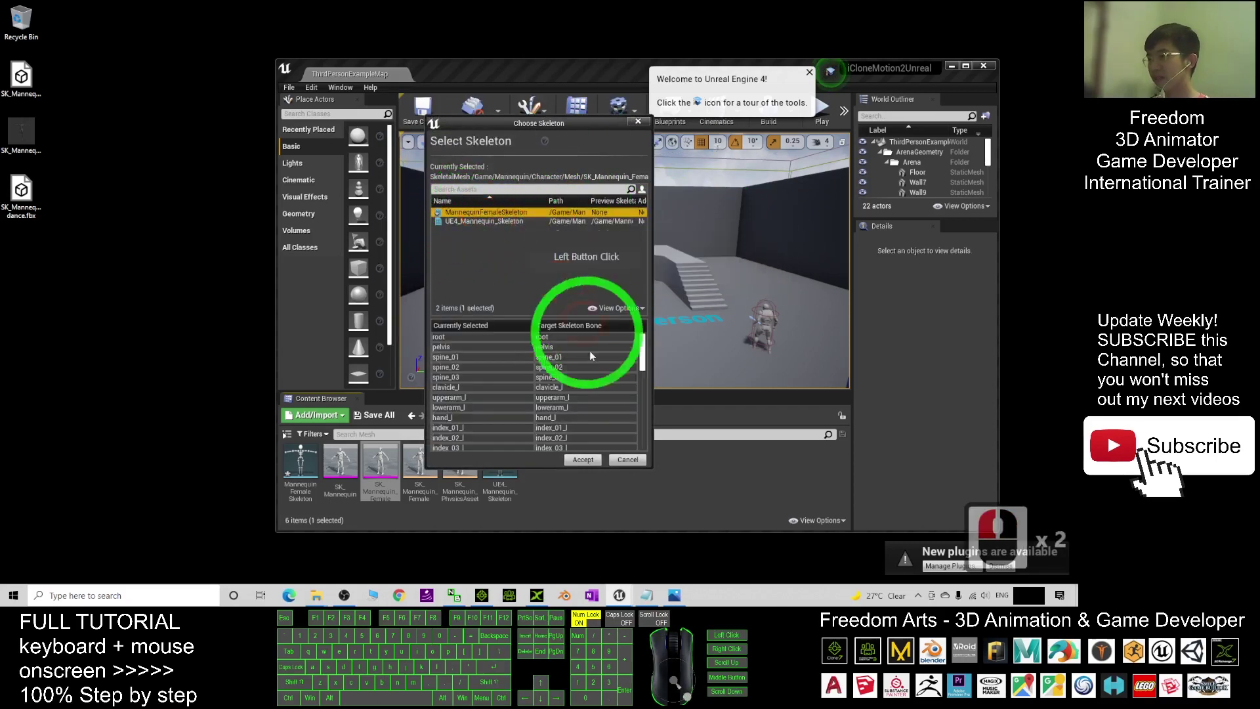
left_click(580, 459)
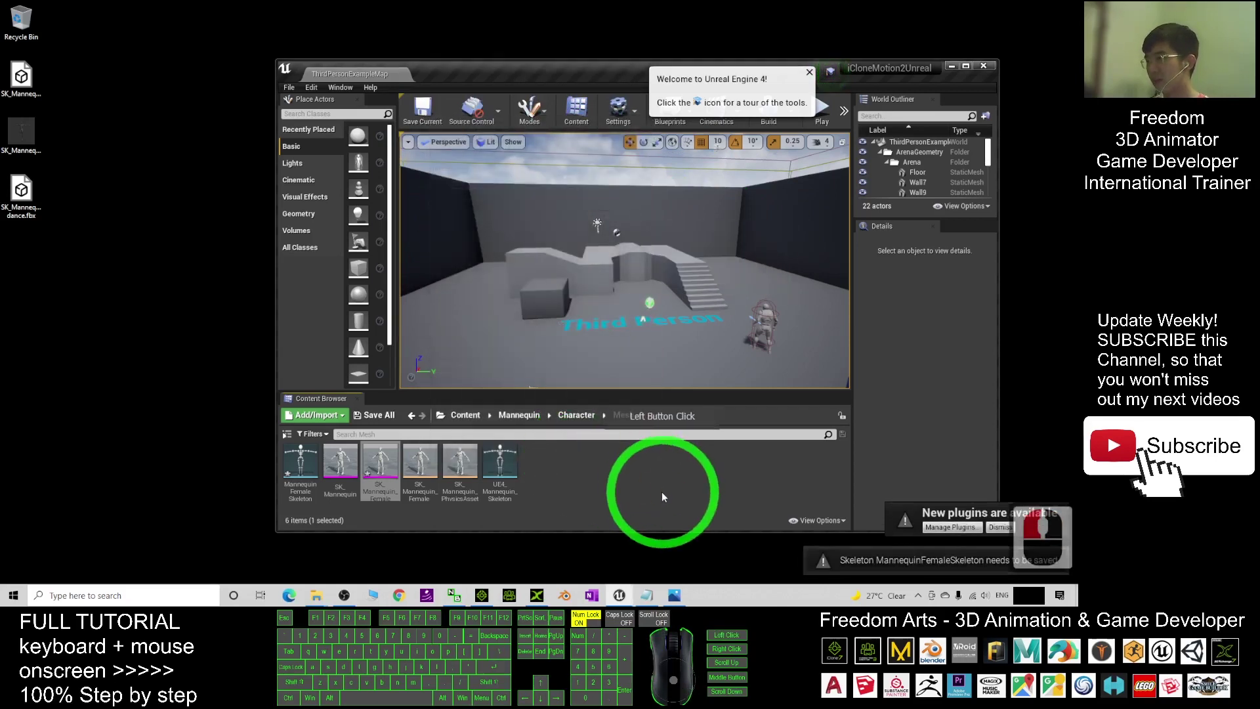
left_click(585, 492)
Open MannequinFemaleSkeleton to inspect it, then close its editor
left_click(283, 458)
double_click(288, 457)
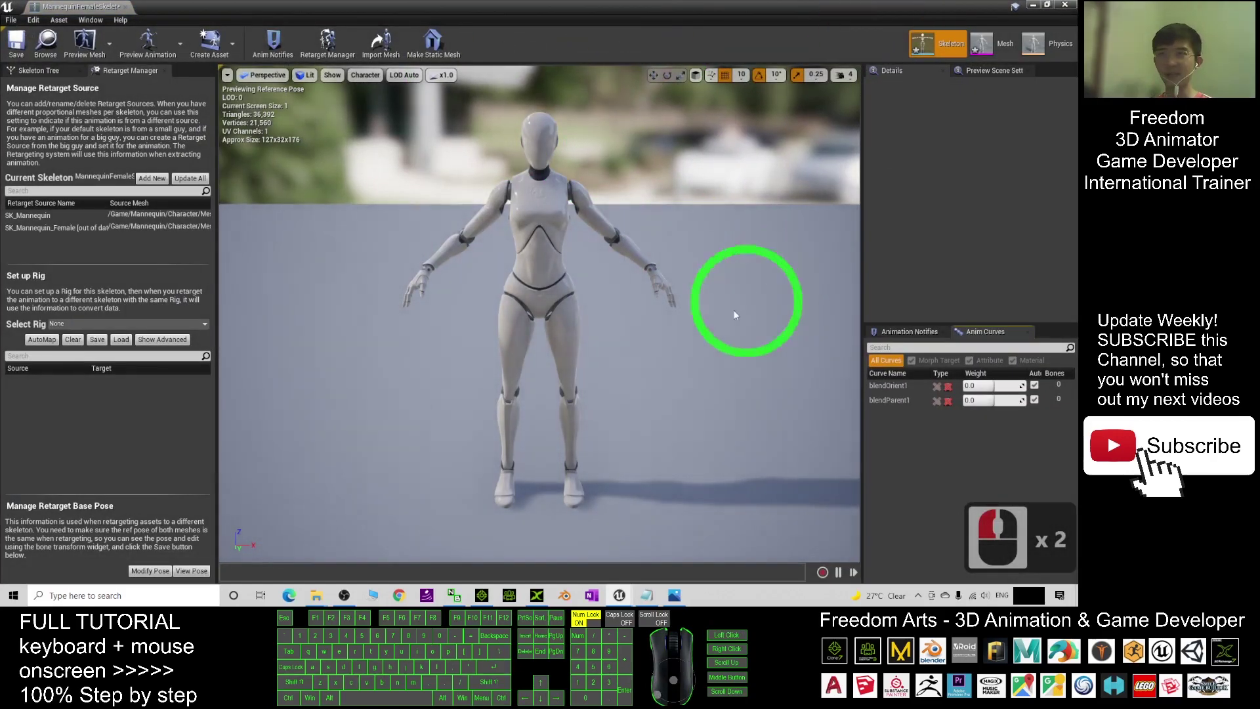
left_click(1065, 5)
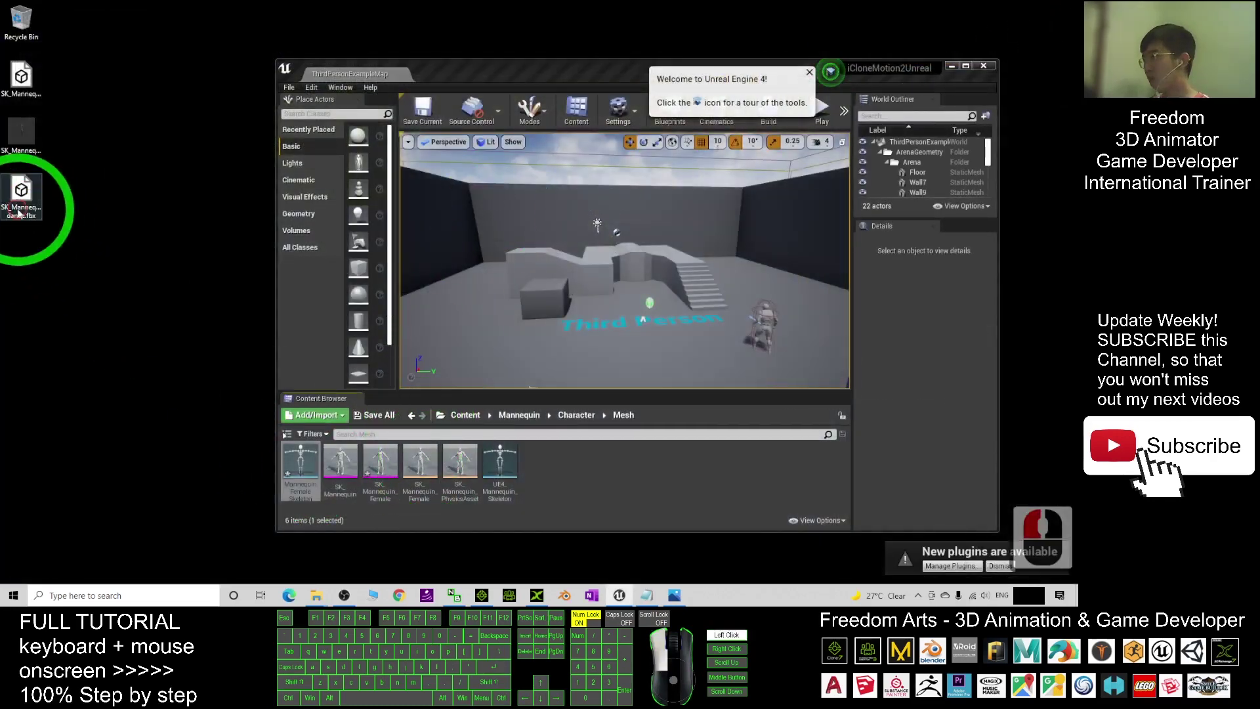
left_click(24, 207)
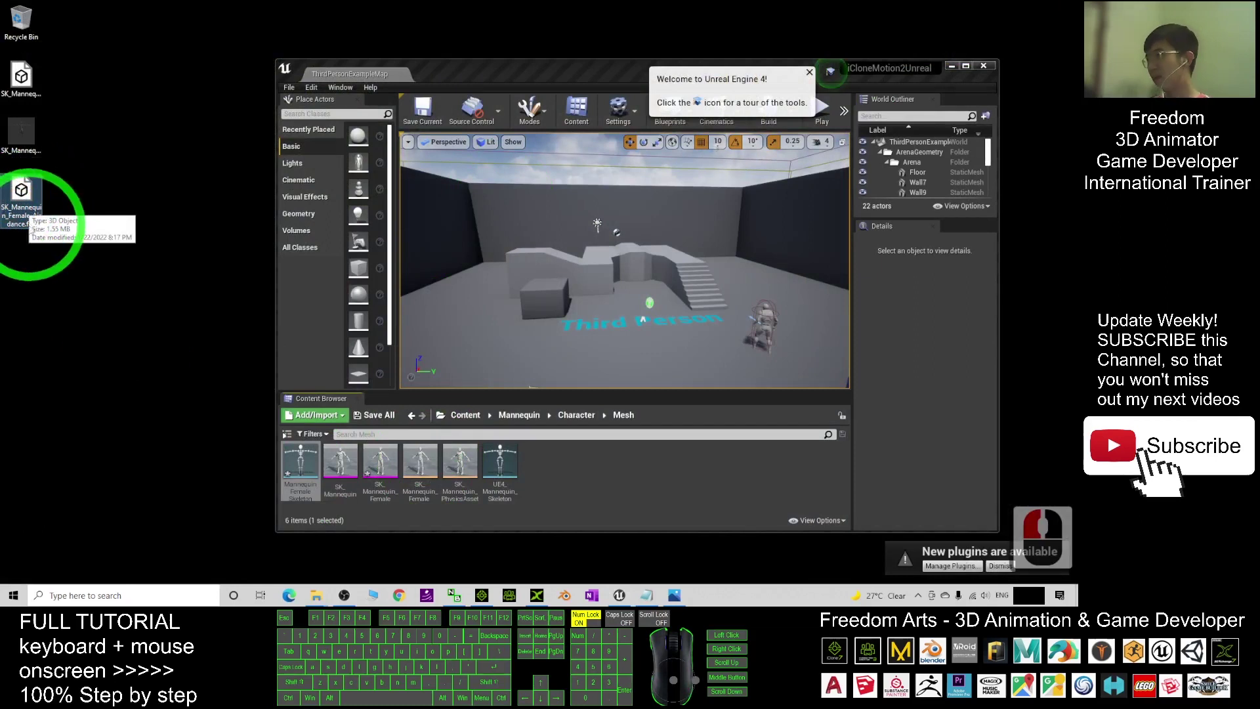
Create a new folder named 'Female Animation' in the Mesh folder and open it
left_click_drag(32, 231, 30, 219)
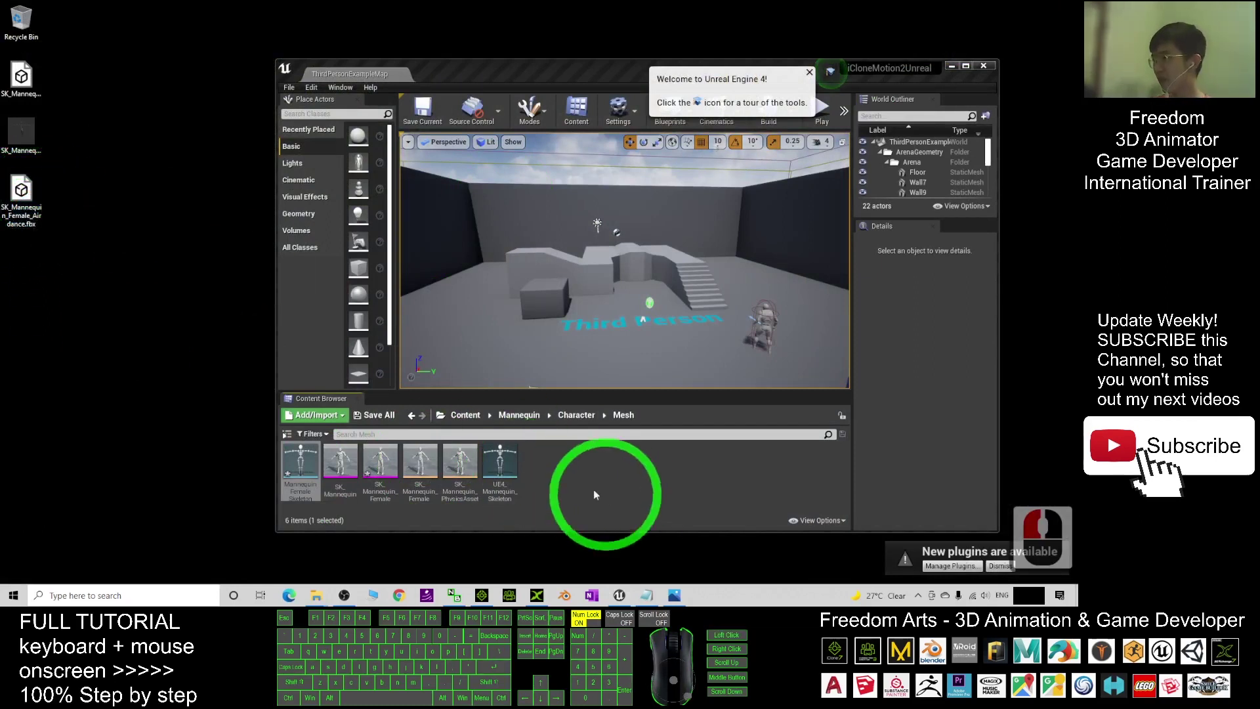
right_click(523, 472)
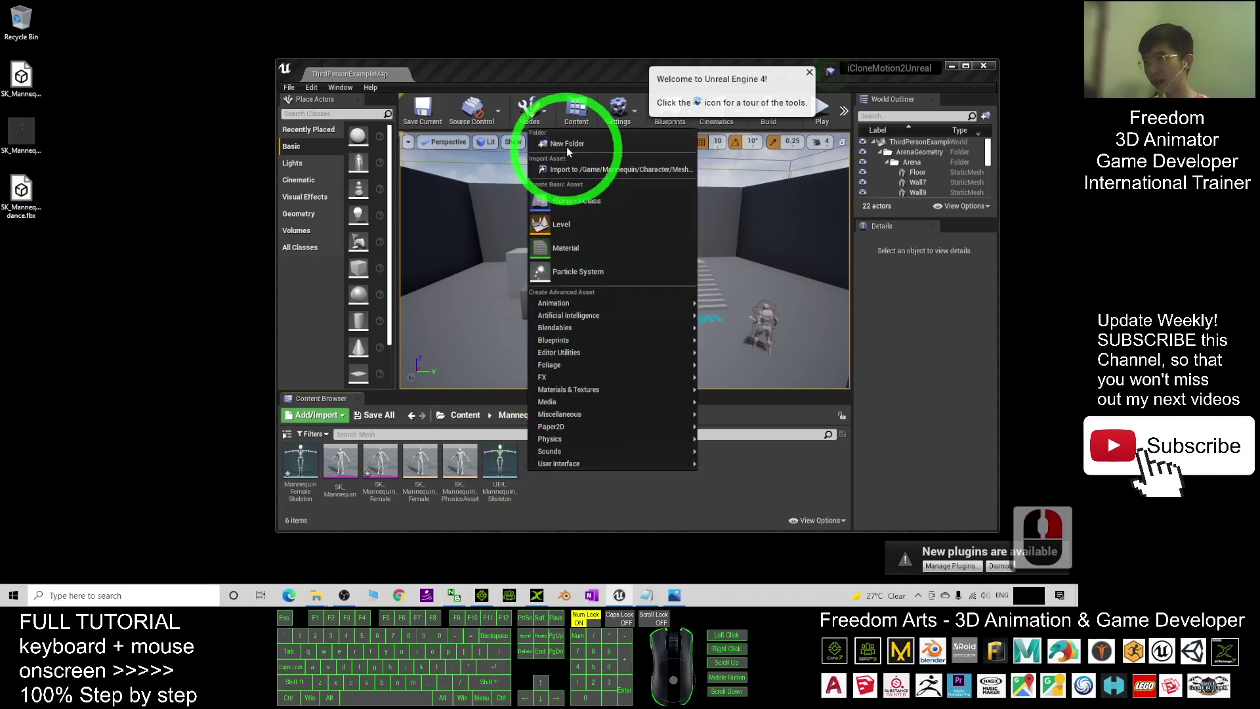
left_click(566, 143)
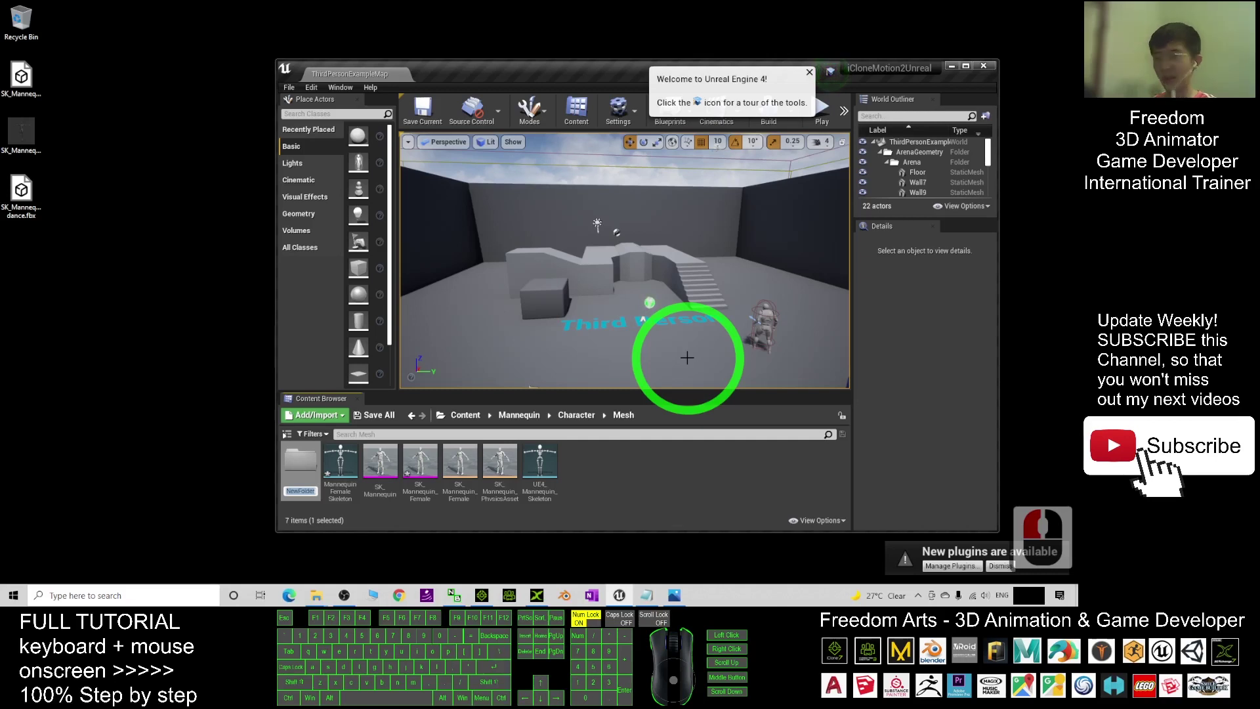
type("Female Animatio")
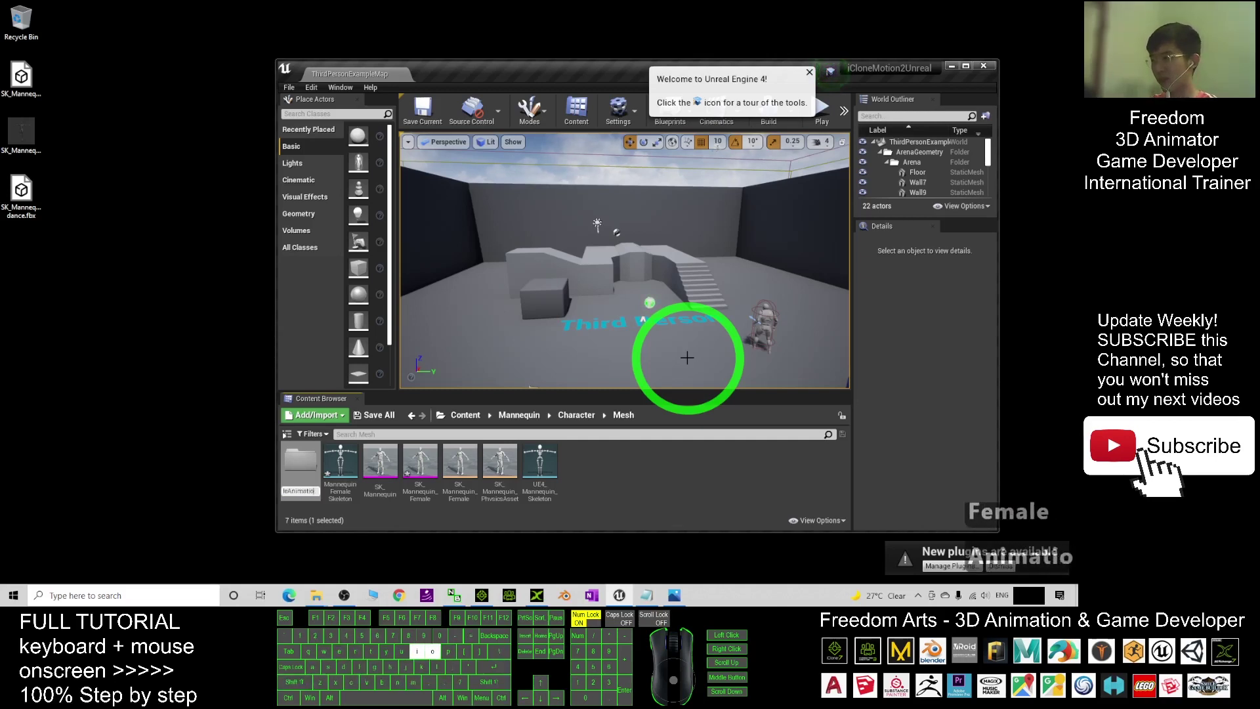
type("n")
key("Return")
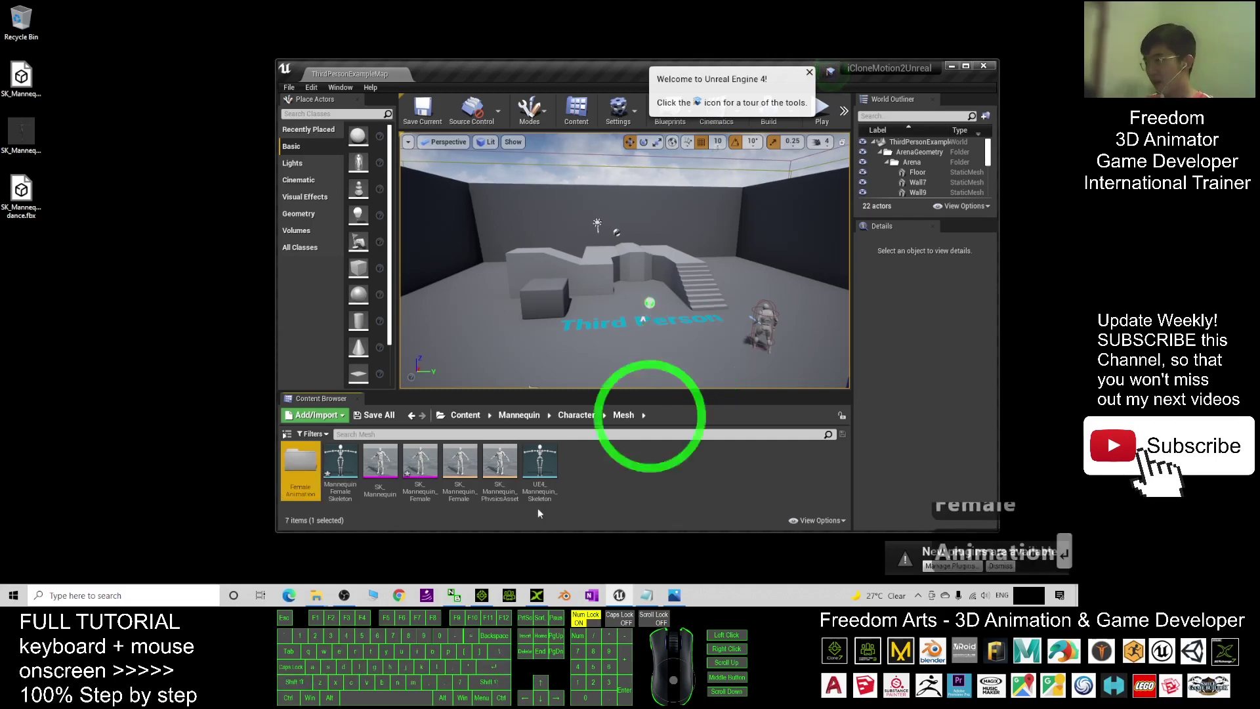
double_click(303, 463)
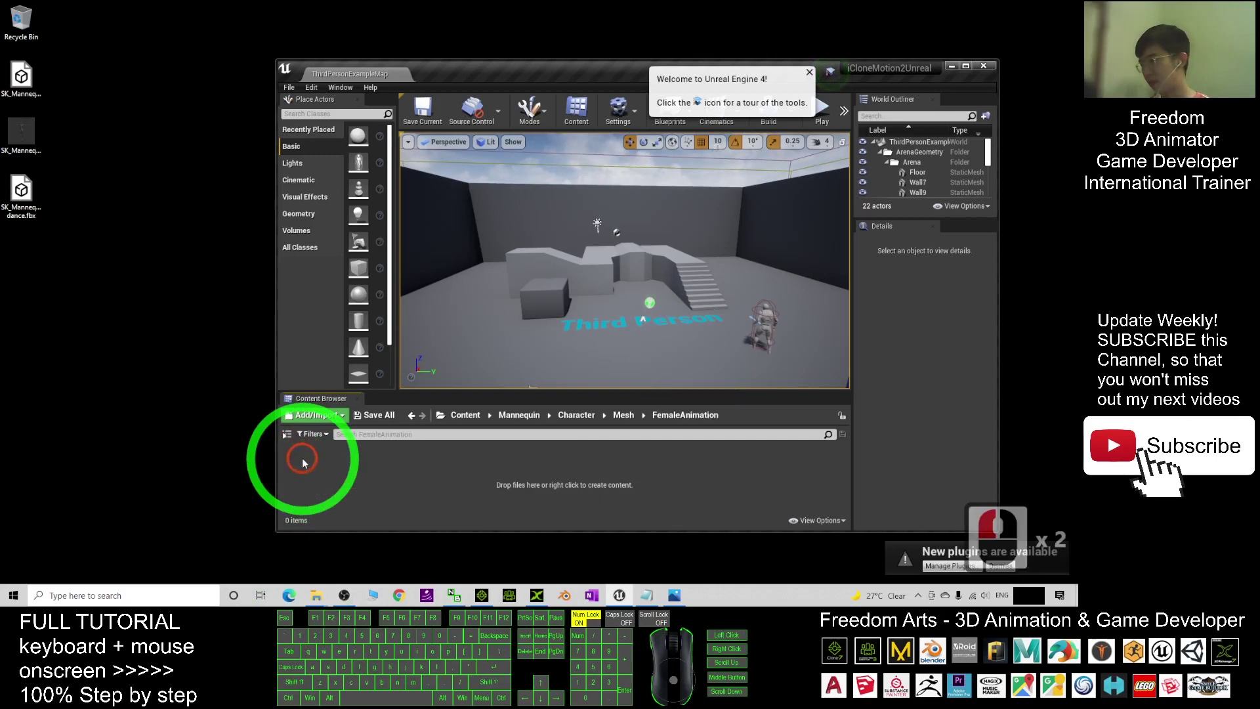
left_click(22, 191)
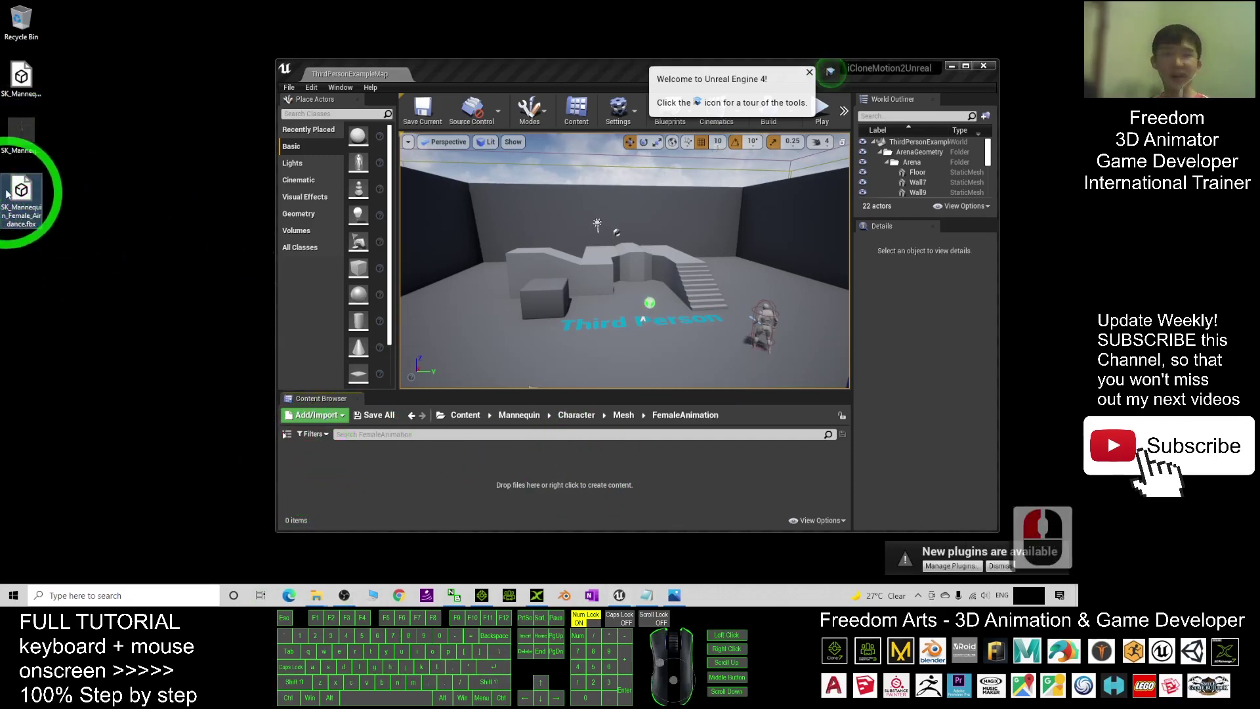
Drag the Air dance FBX into FemaleAnimation, choose MannequinFemaleSkeleton, and keep Animated Time length
left_click_drag(21, 191, 349, 473)
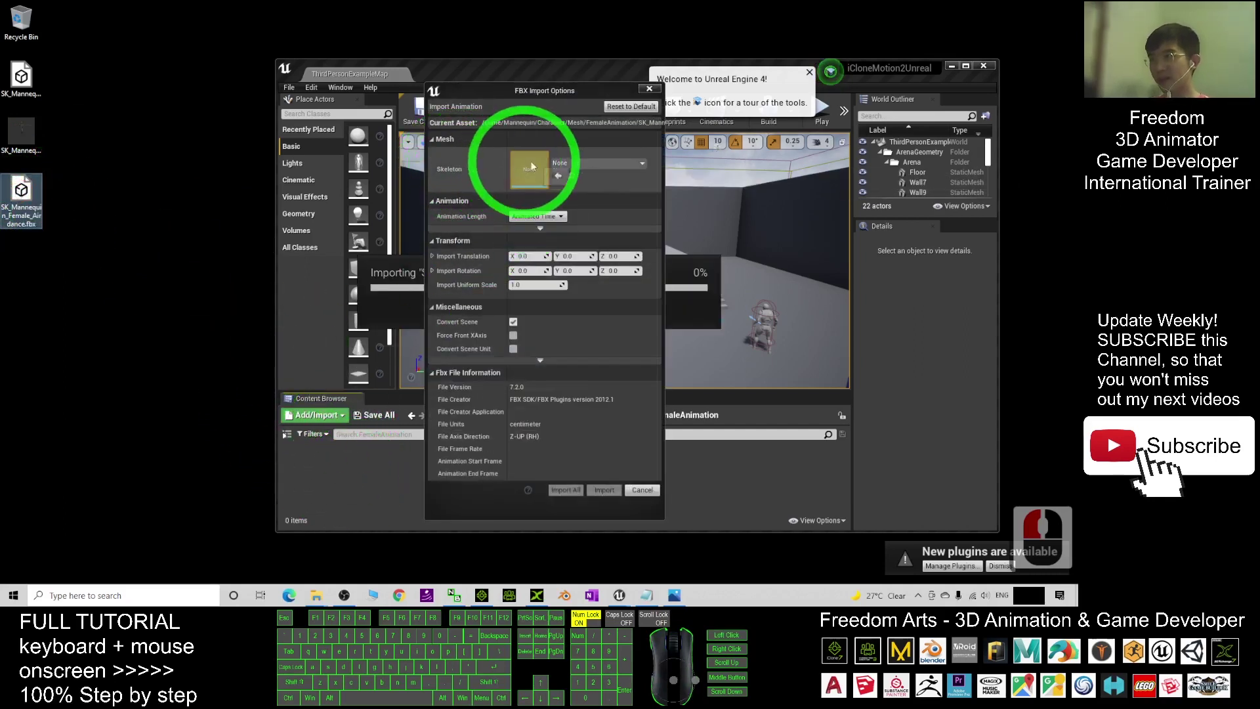
left_click(576, 164)
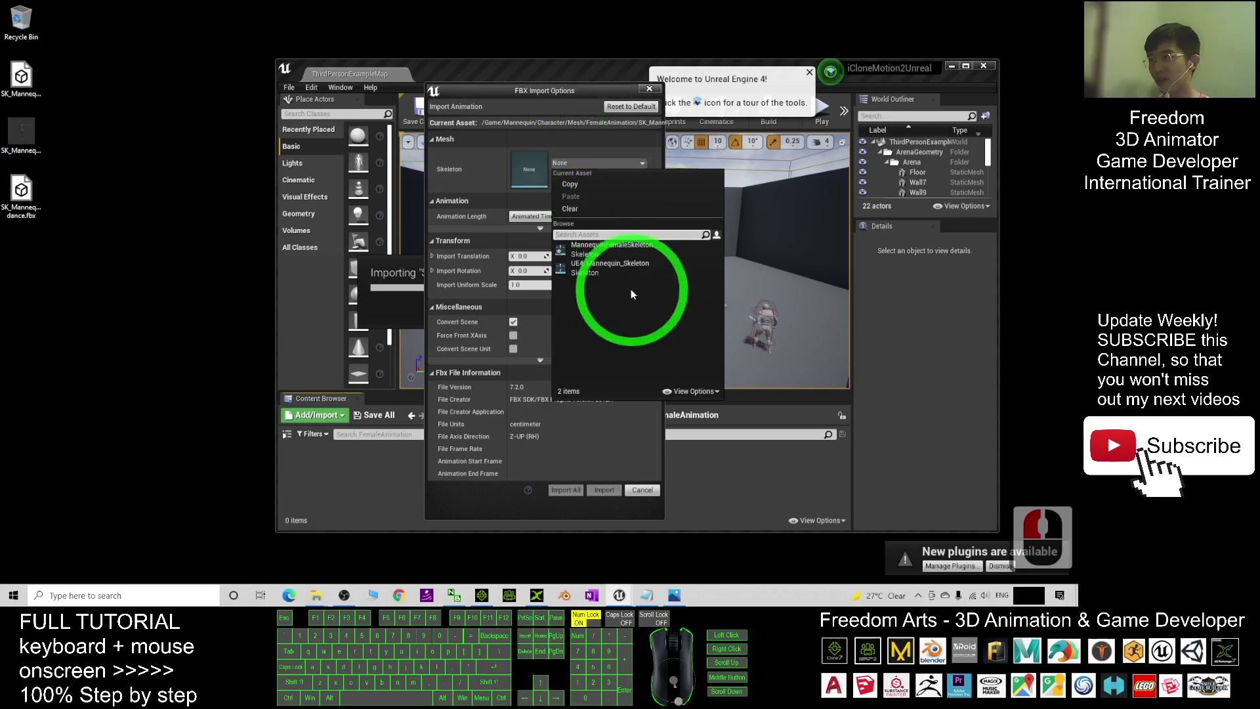
left_click(608, 245)
left_click(528, 216)
left_click(525, 226)
left_click(529, 216)
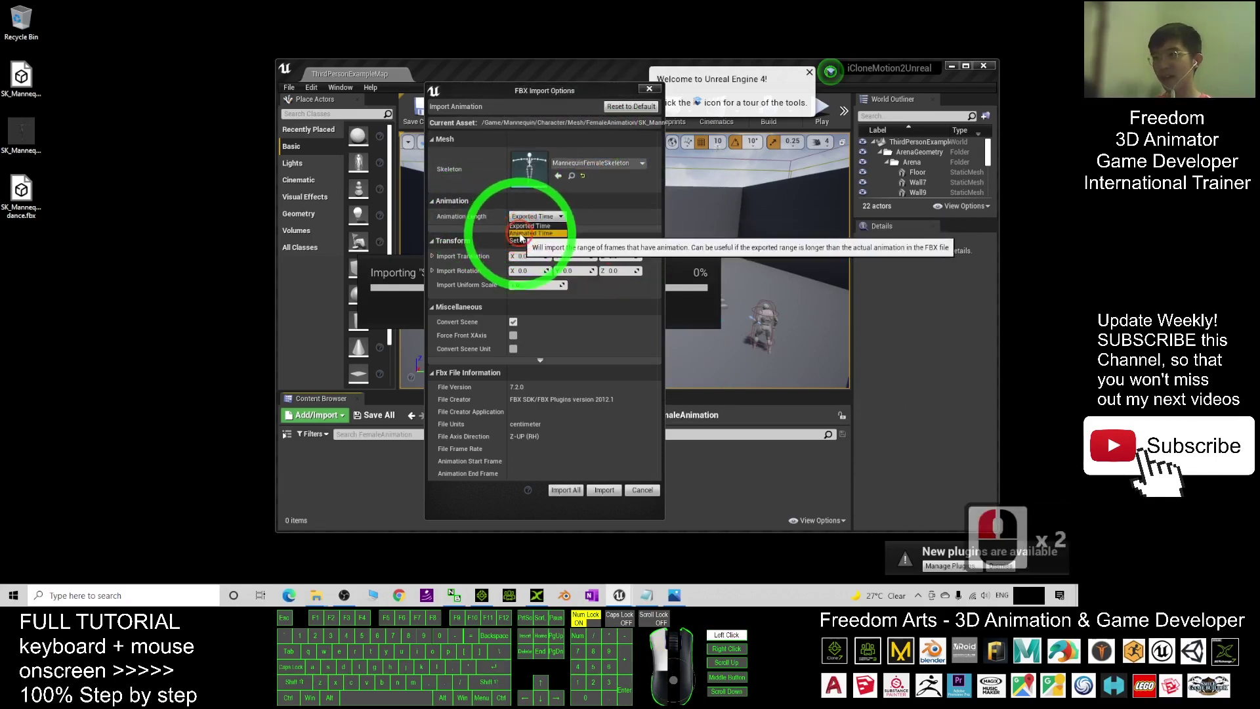
left_click(522, 234)
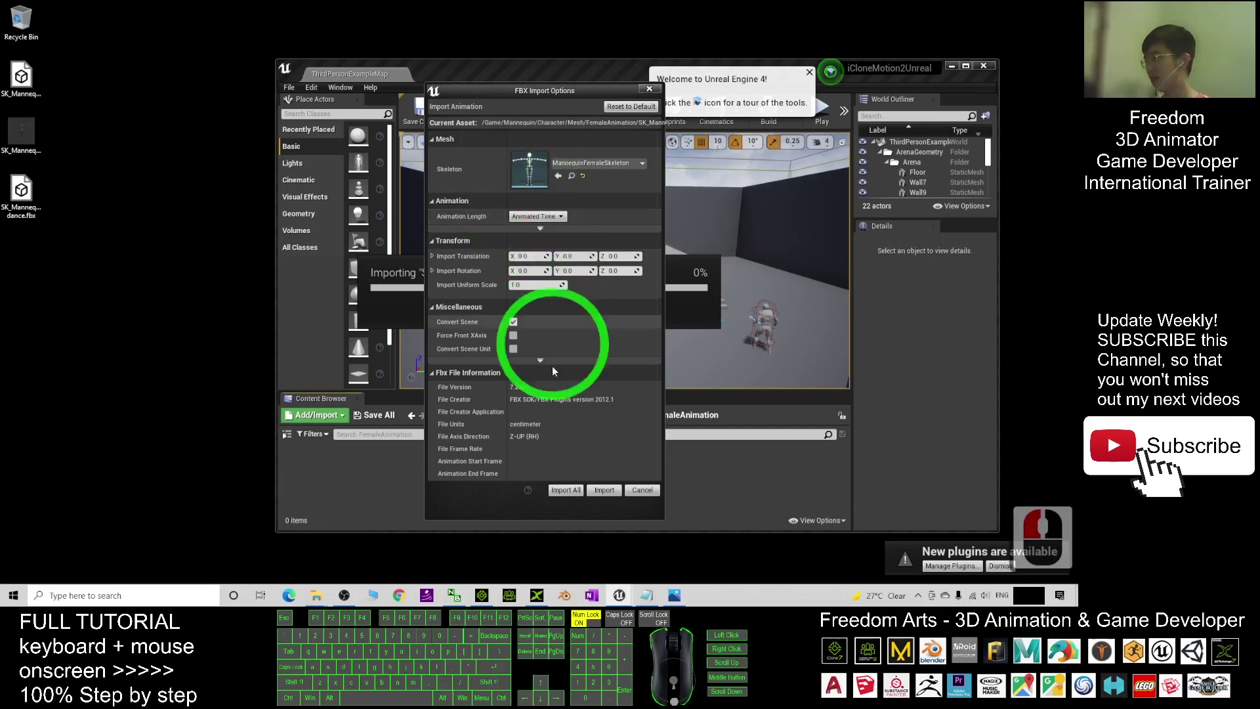
Import the animation sequence and dismiss the import warning Message Log
left_click(566, 491)
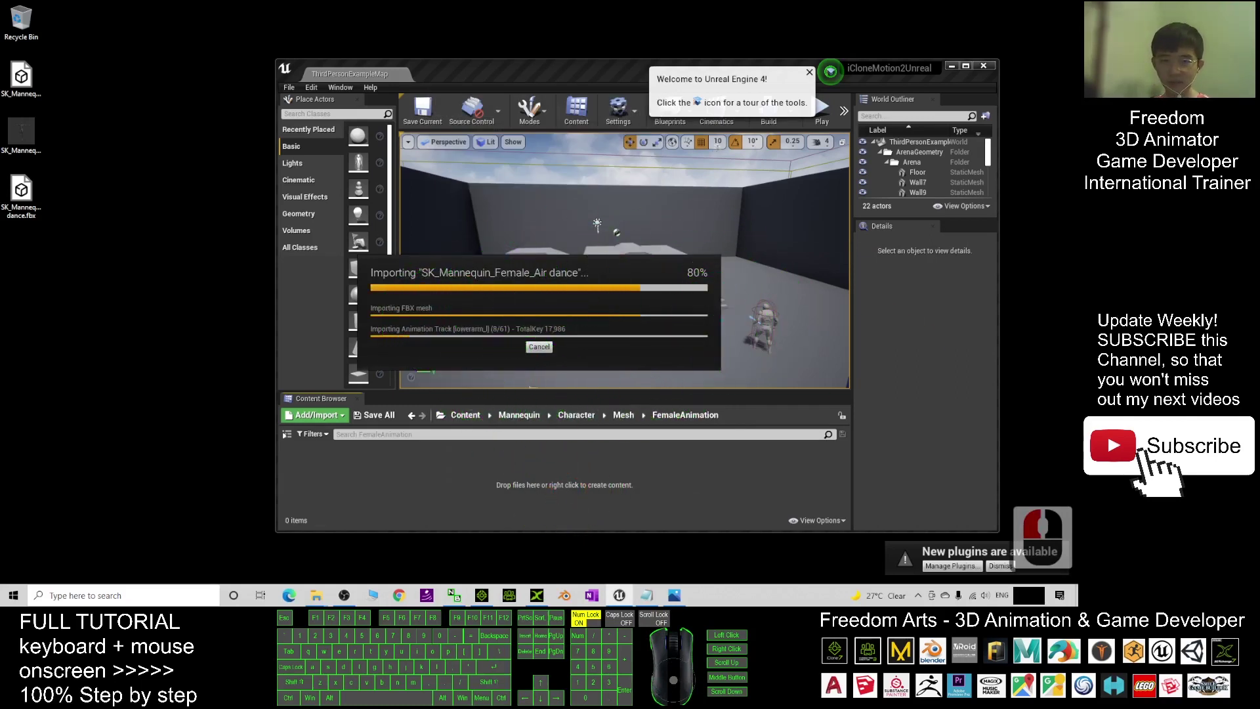
left_click(760, 256)
left_click(594, 270)
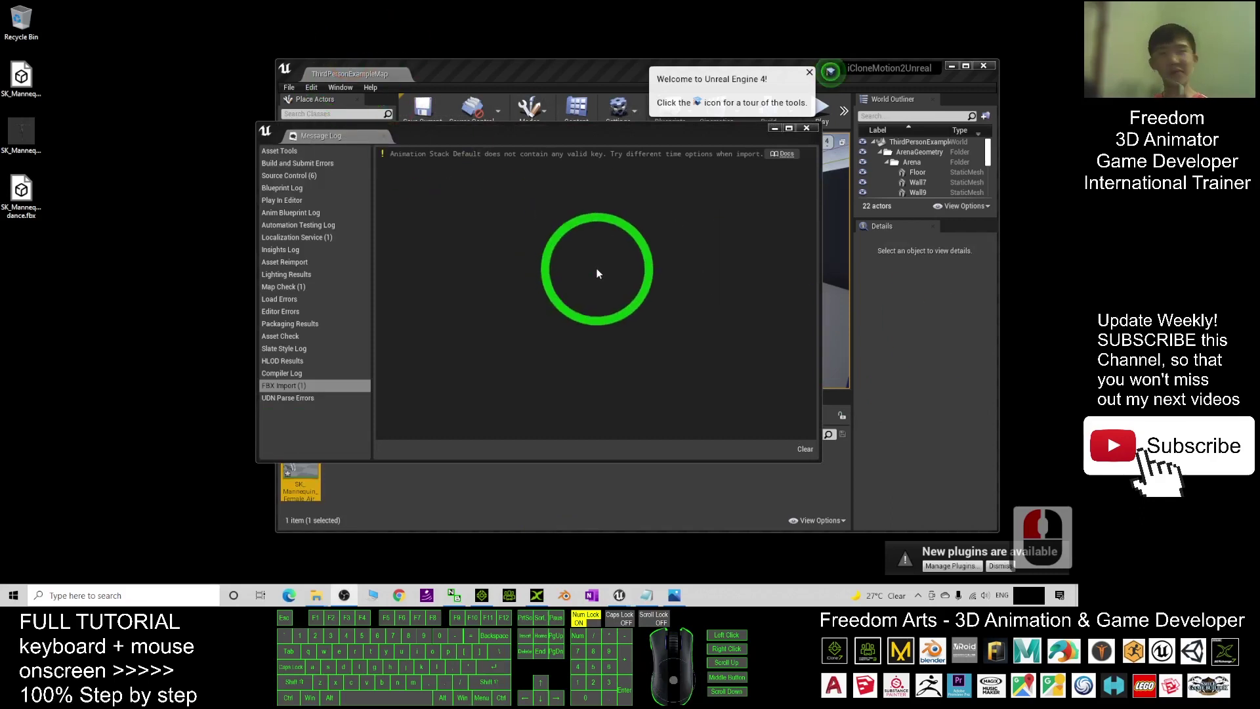
left_click(348, 182)
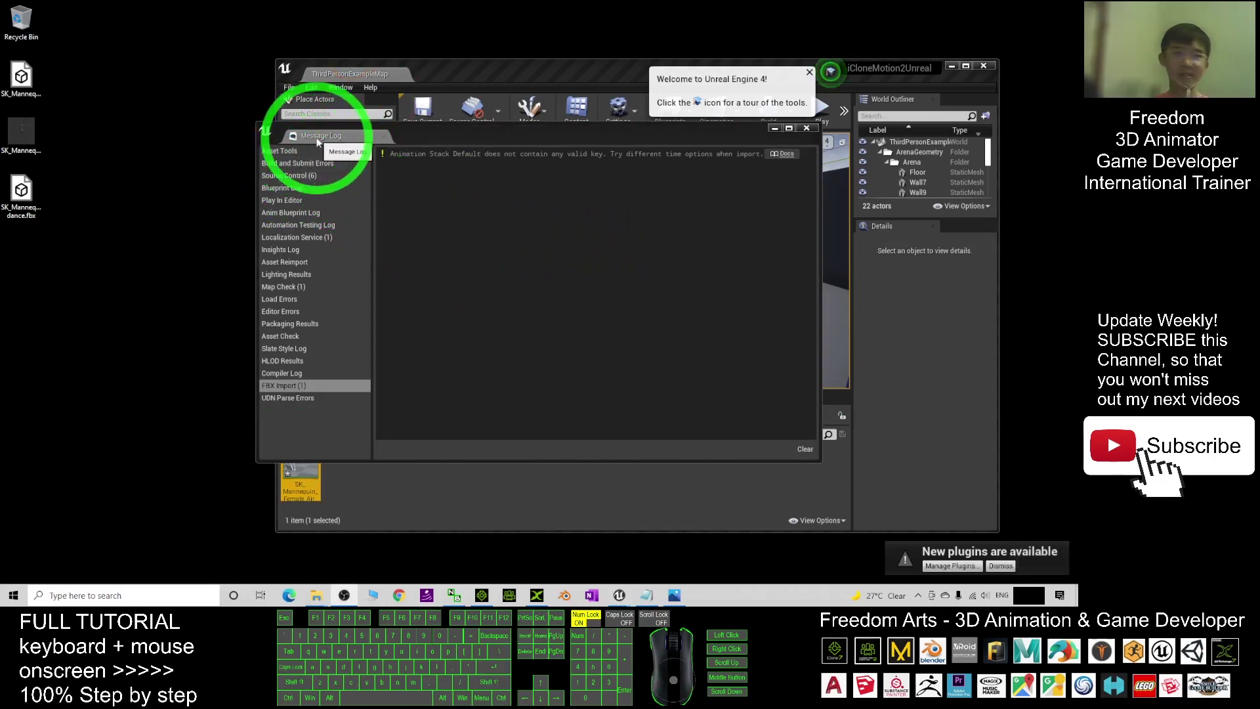
left_click(807, 130)
left_click(298, 461)
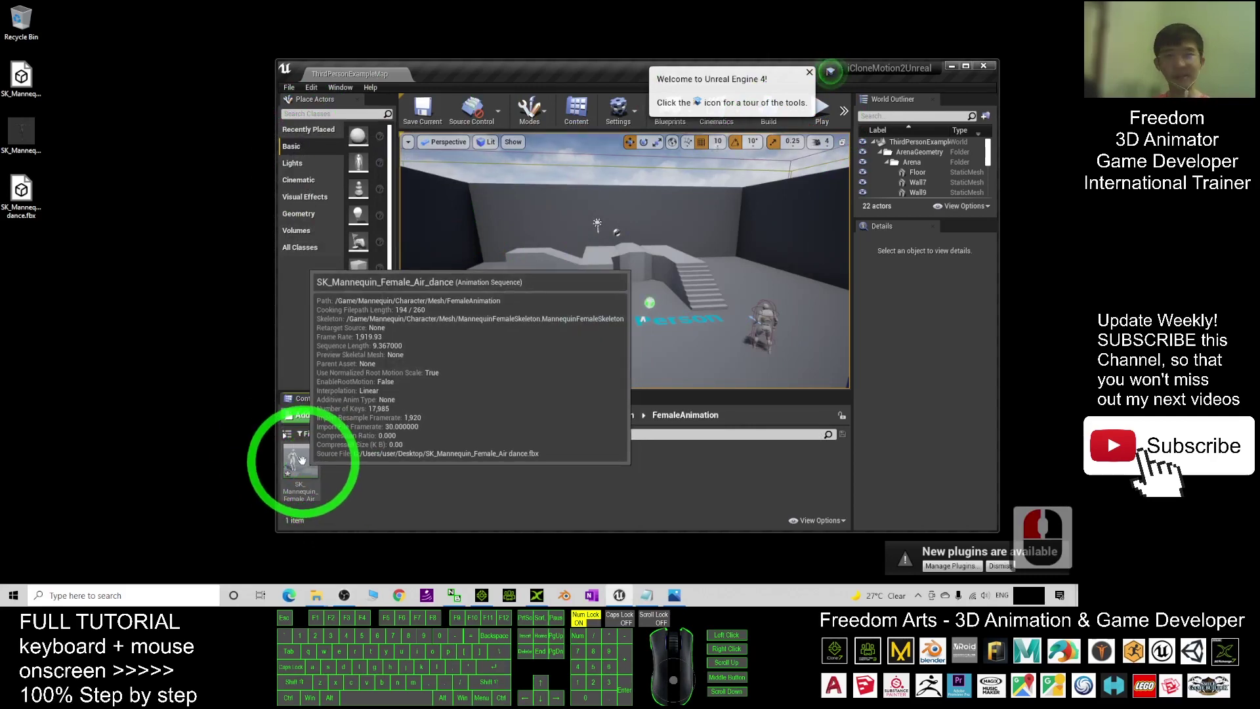
Open SK_Mannequin_Female_Air_dance to play the dance, then bring 3DXchange forward
double_click(300, 459)
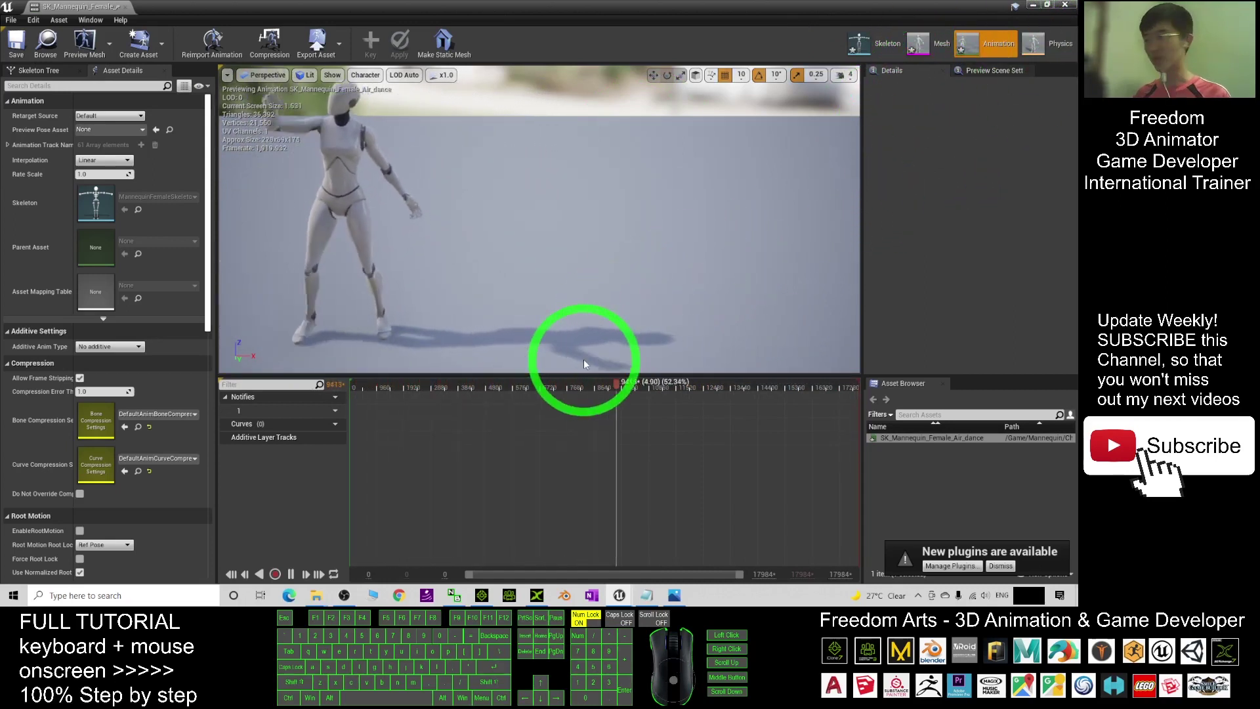
left_click(536, 595)
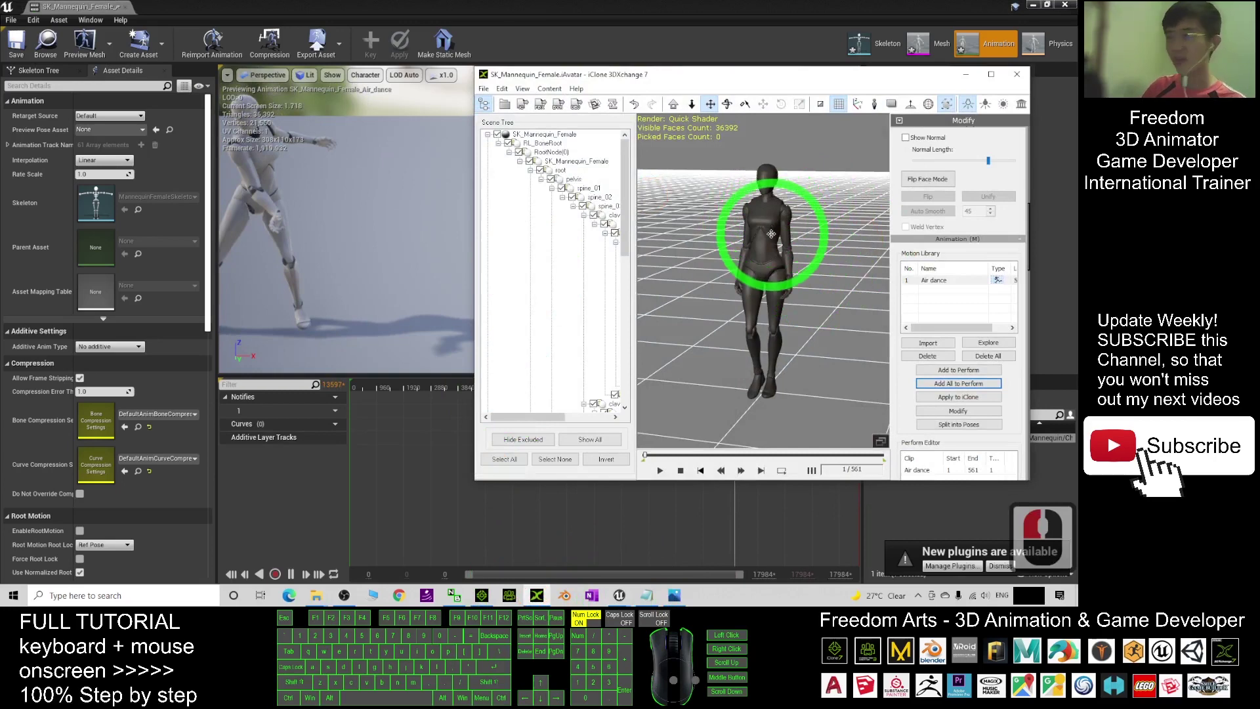
Scroll 3DXchange's Modify panel to check the 561-length Air dance clip, then return to Unreal
scroll(965, 284, "down", 7)
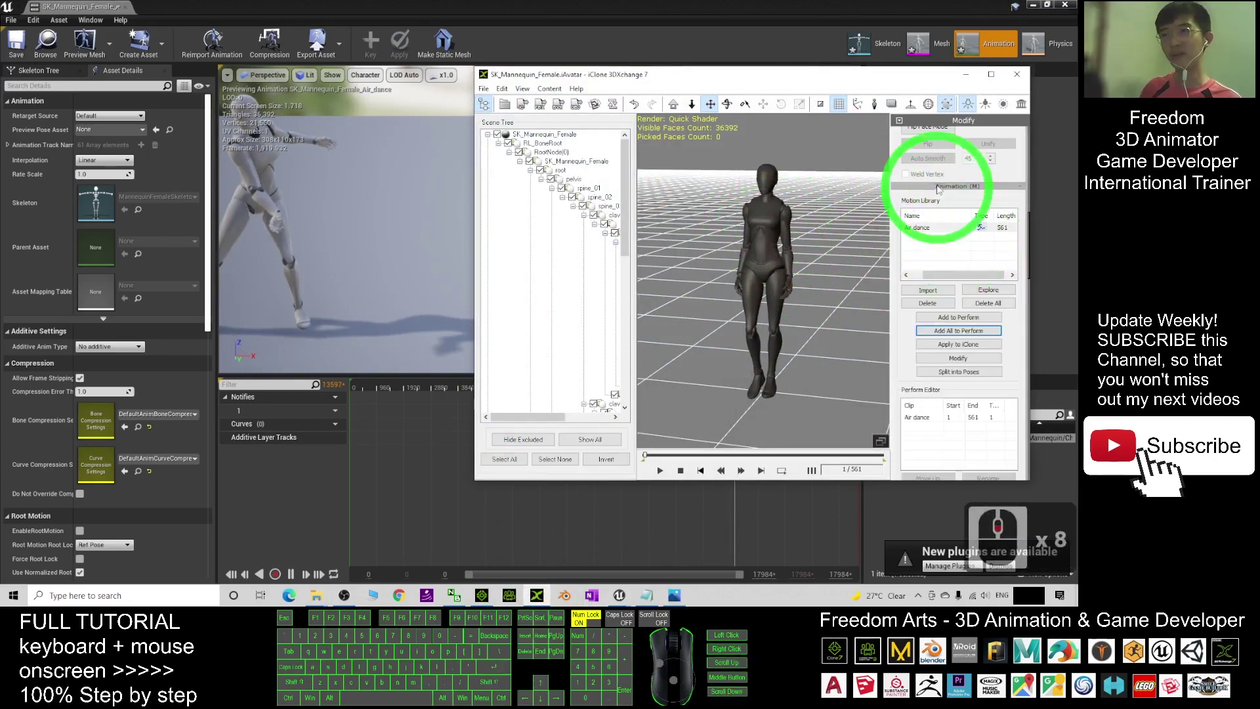
scroll(918, 224, "down", 2)
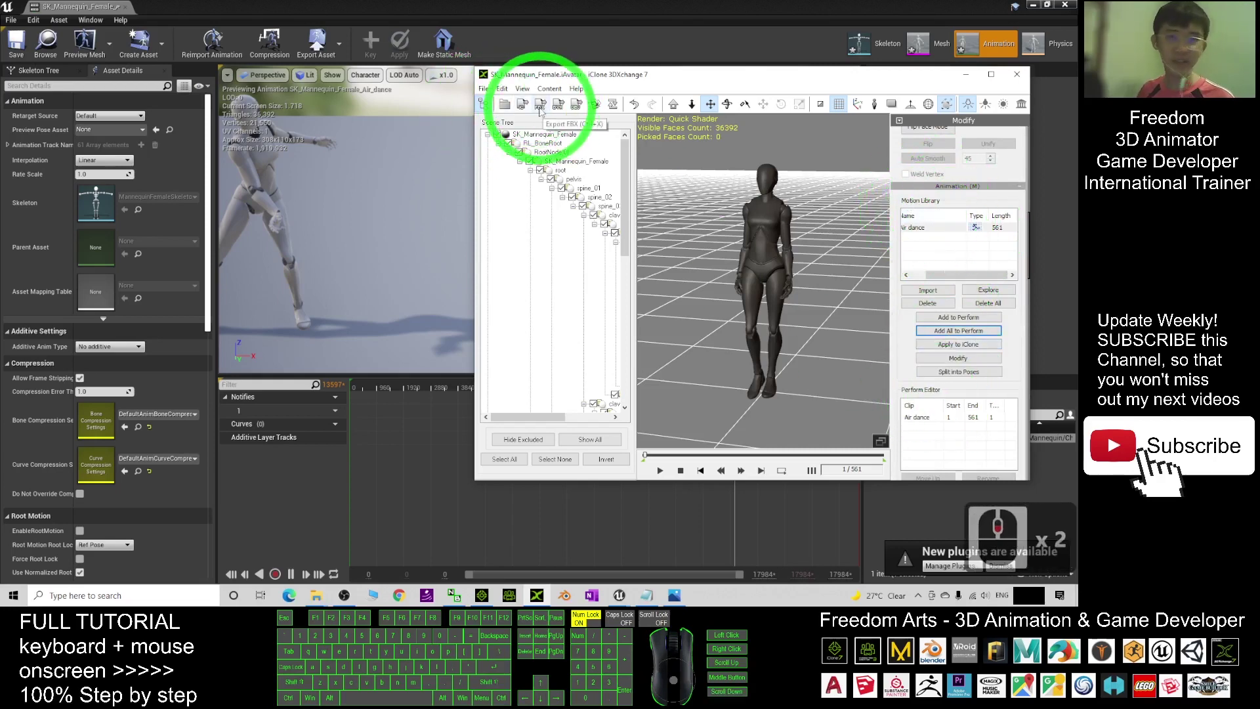
left_click(464, 5)
left_click(351, 520)
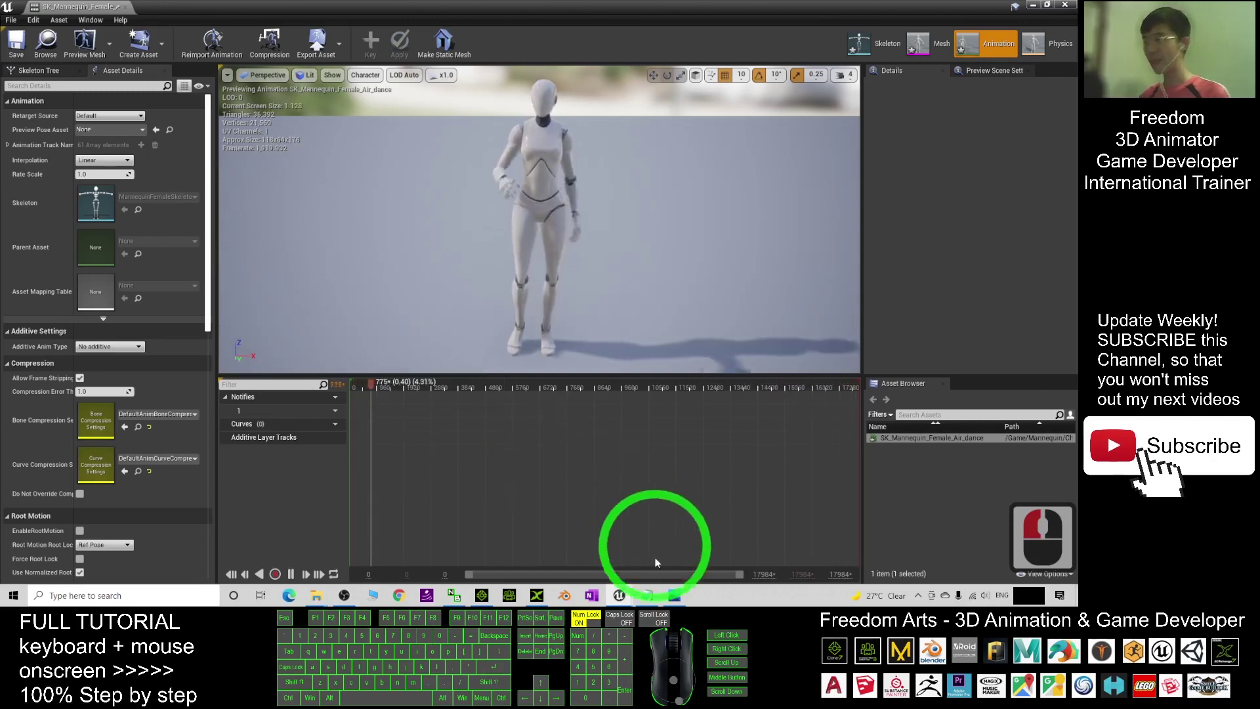
Close the Air dance animation editor, leaving the Photos cover.jpg in front
left_click(1073, 5)
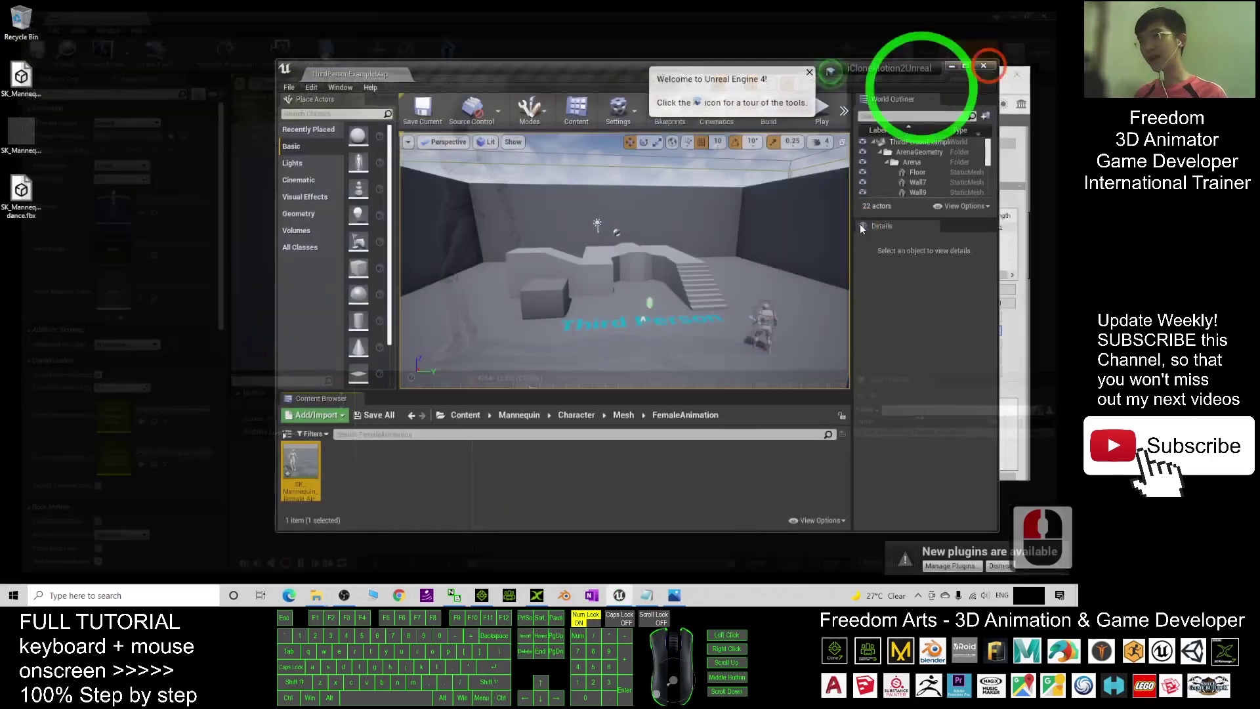
left_click(640, 594)
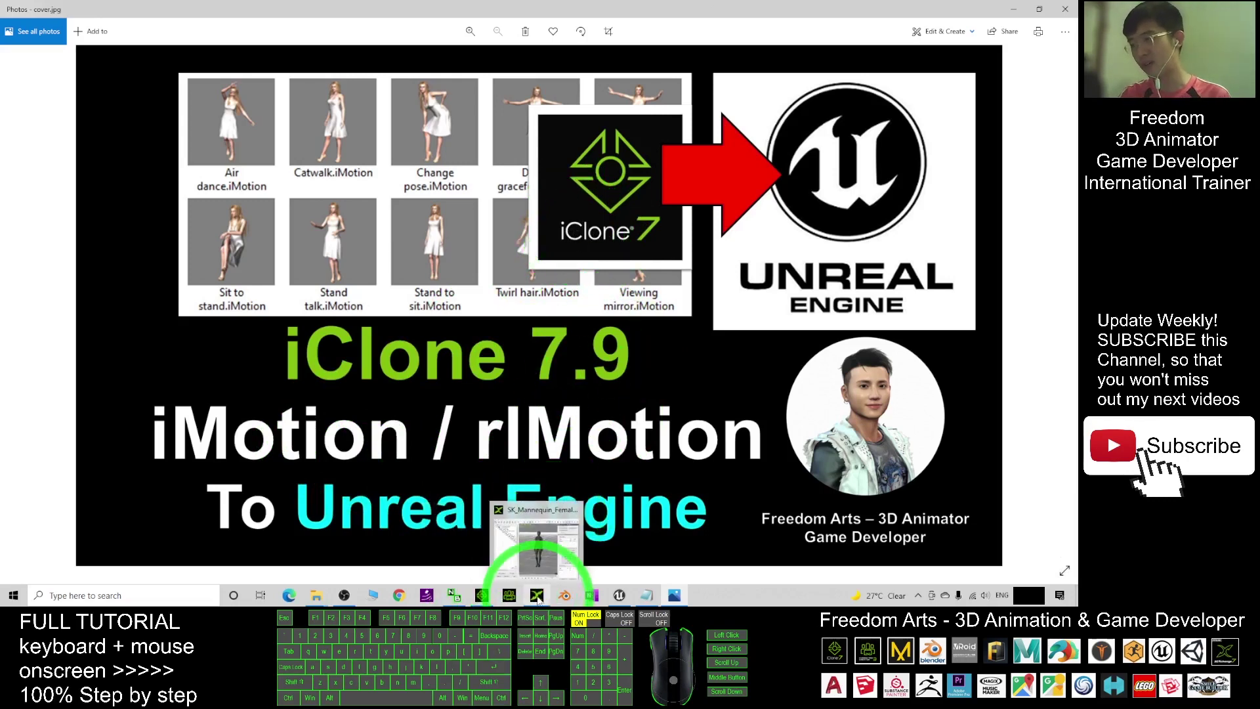
Switch back to Unreal Engine and reopen the Air dance sequence from the FemaleAnimation folder
left_click(537, 596)
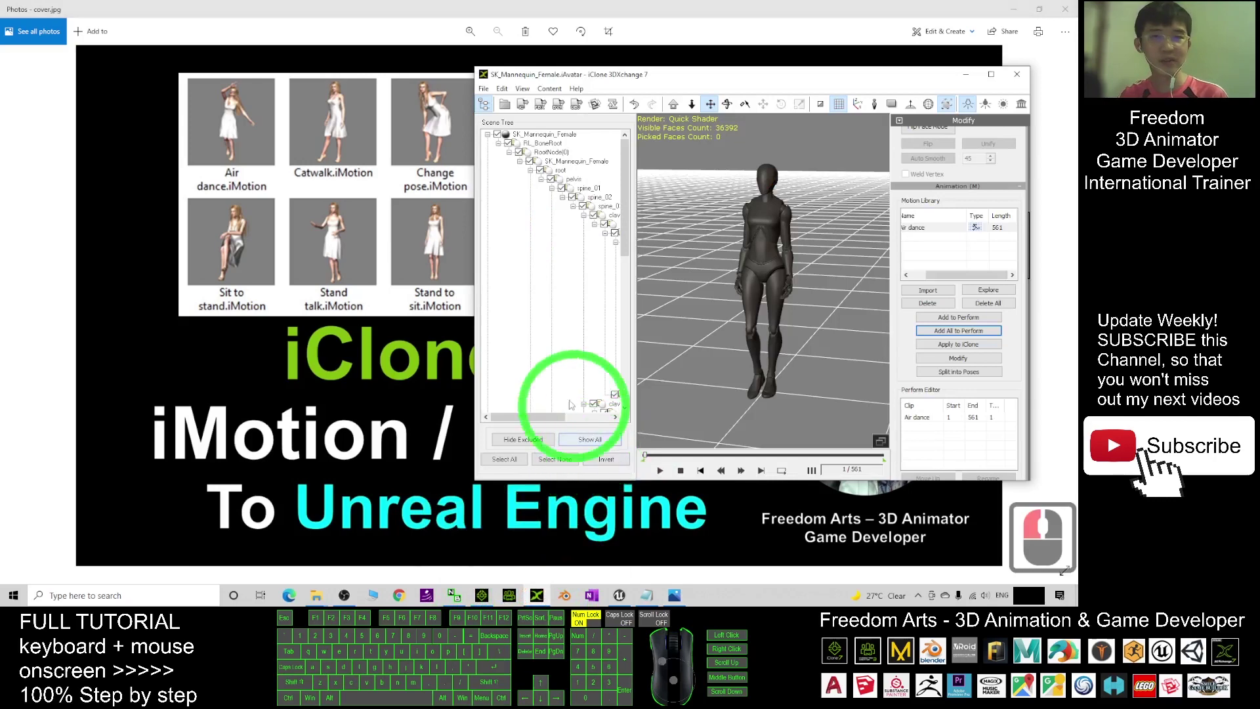
left_click(617, 595)
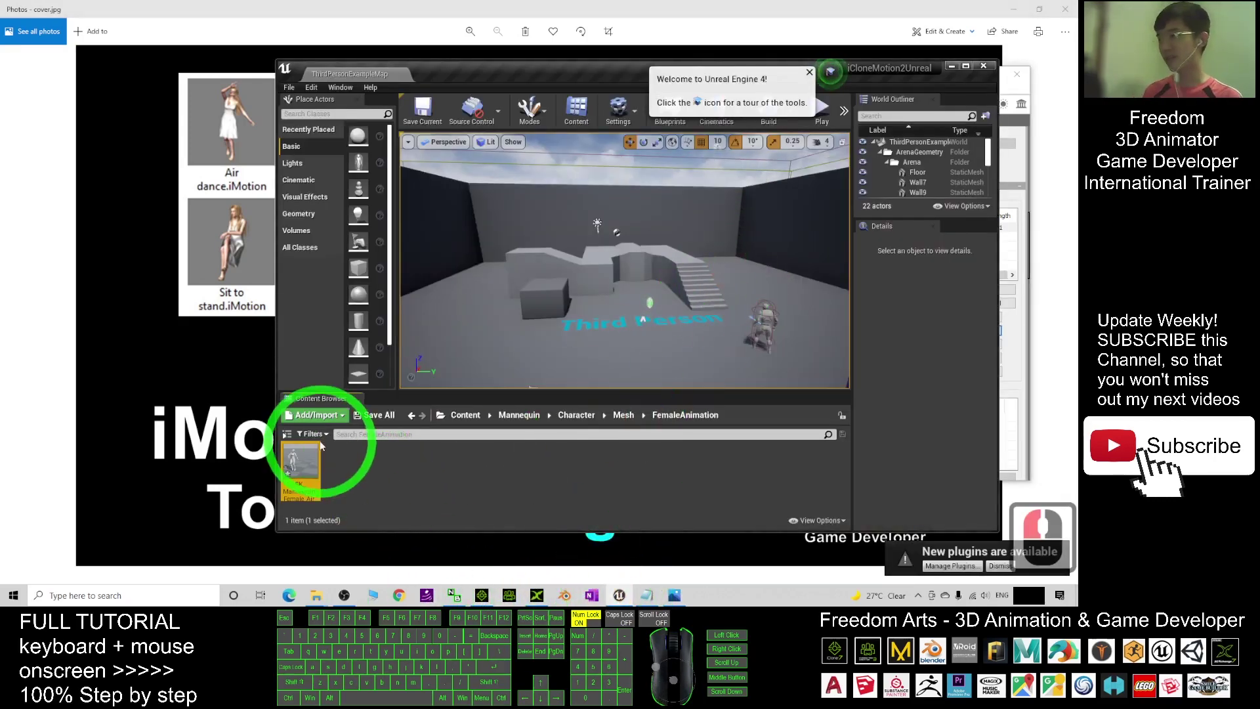
double_click(308, 465)
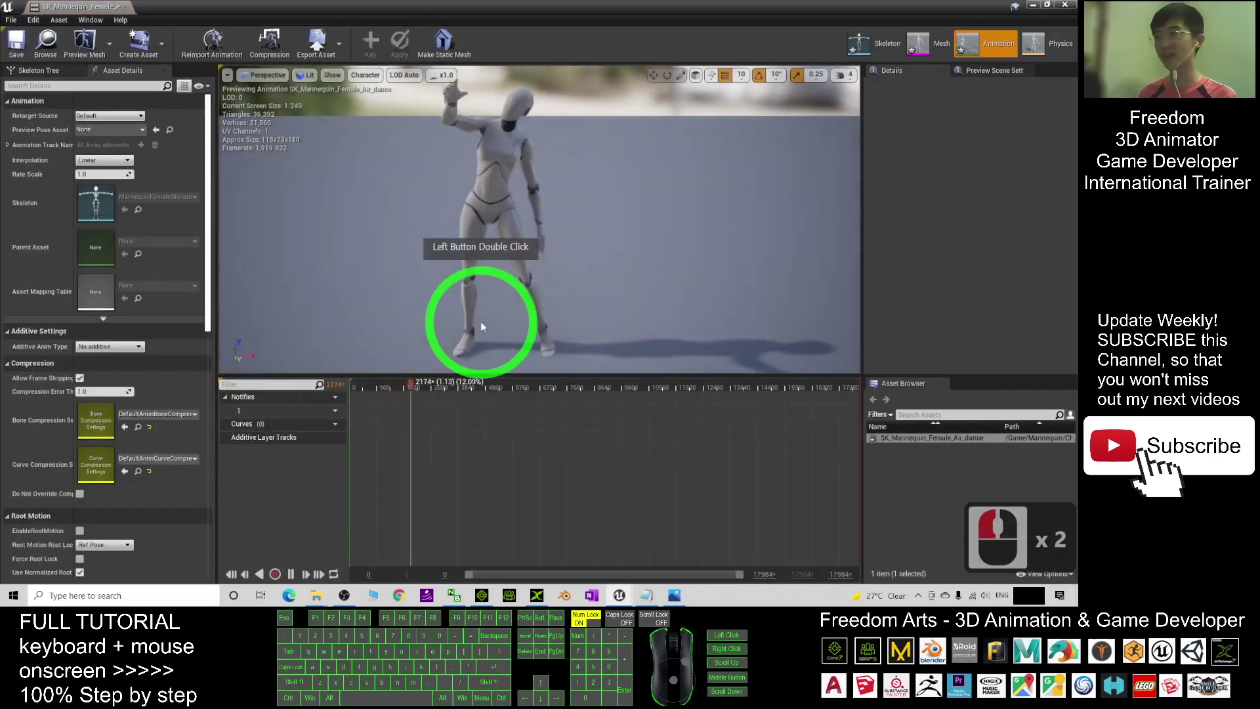